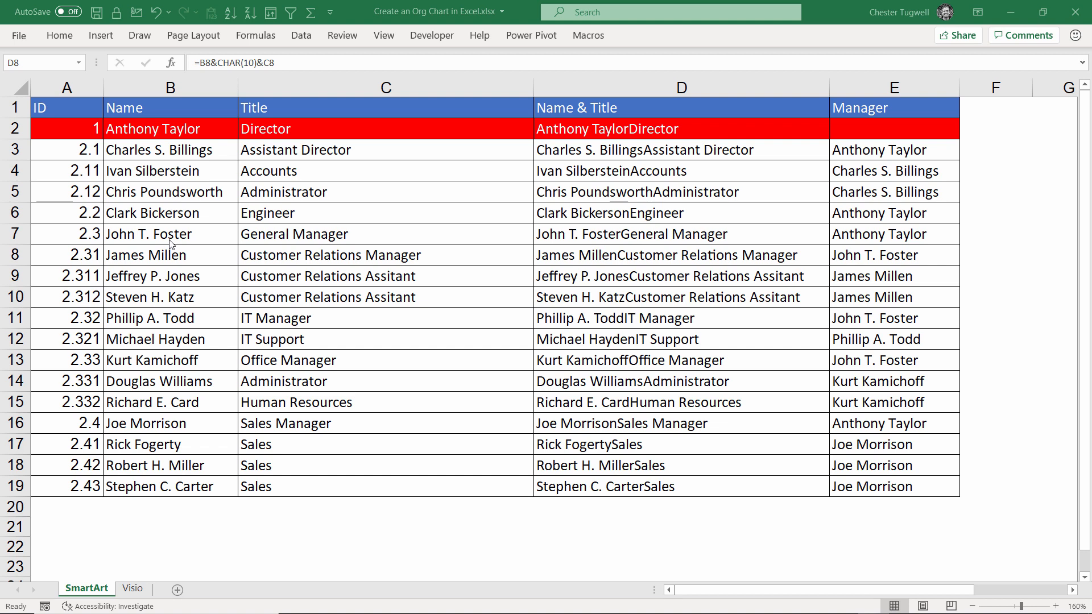
Review the Name, Title, Manager, Name & Title and ID columns that supply the org chart data
click(164, 87)
click(166, 87)
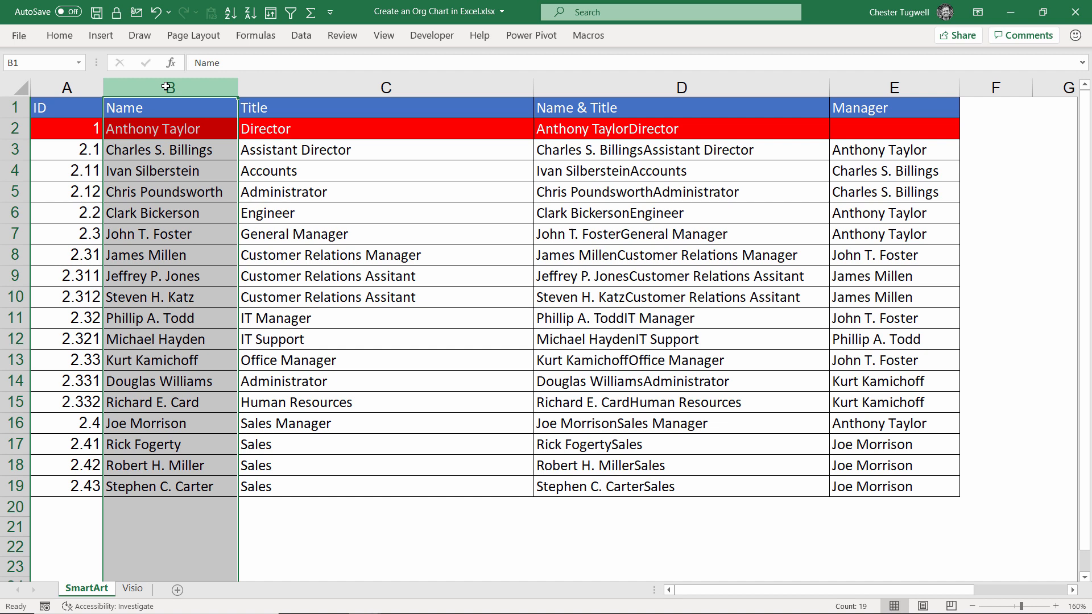
ctrl+click(287, 87)
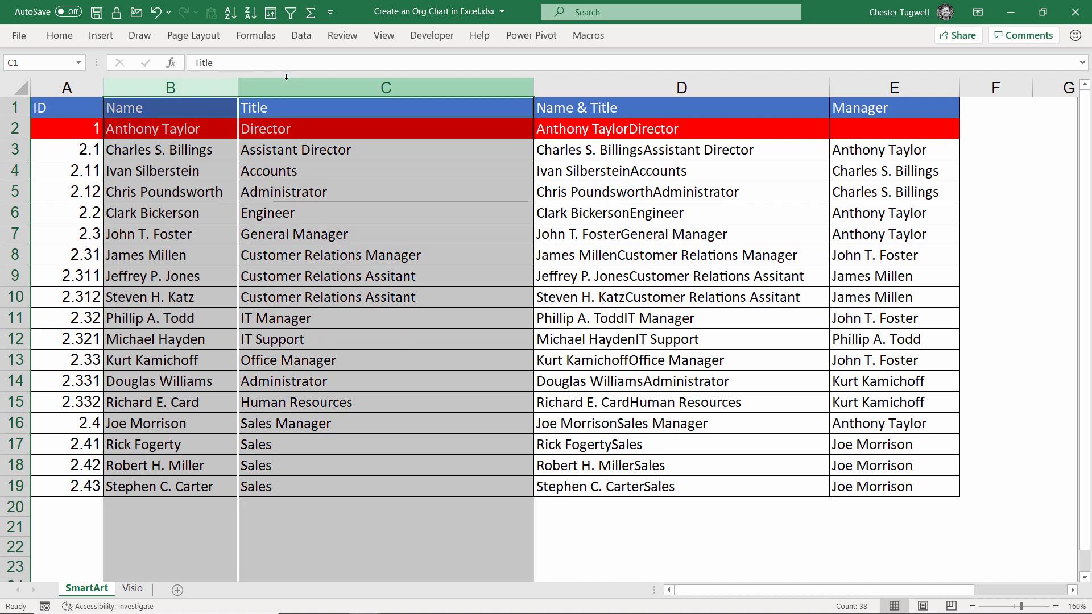
ctrl+click(859, 85)
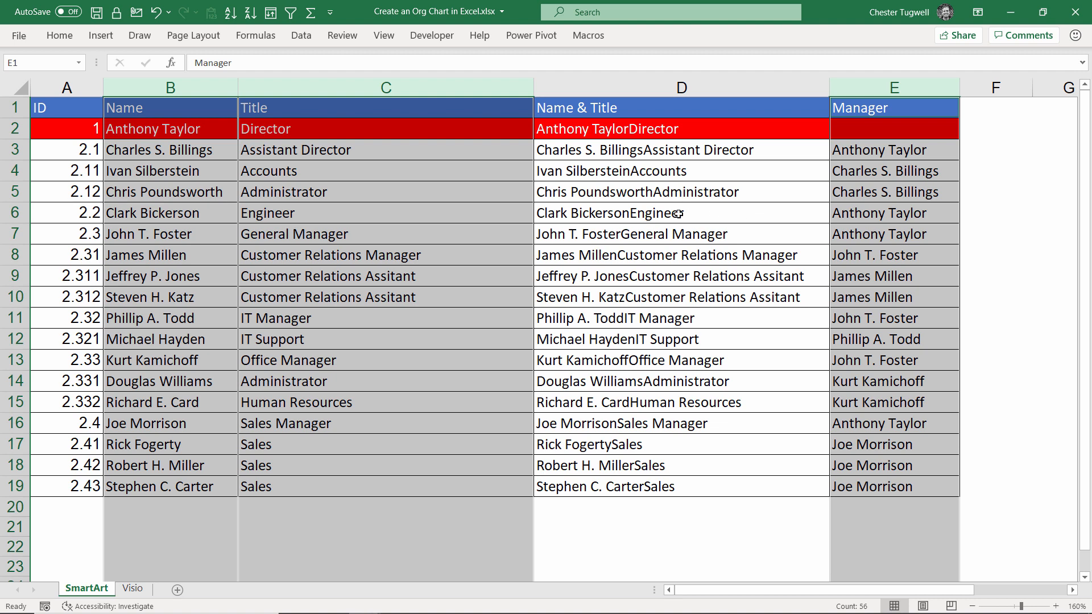
click(614, 213)
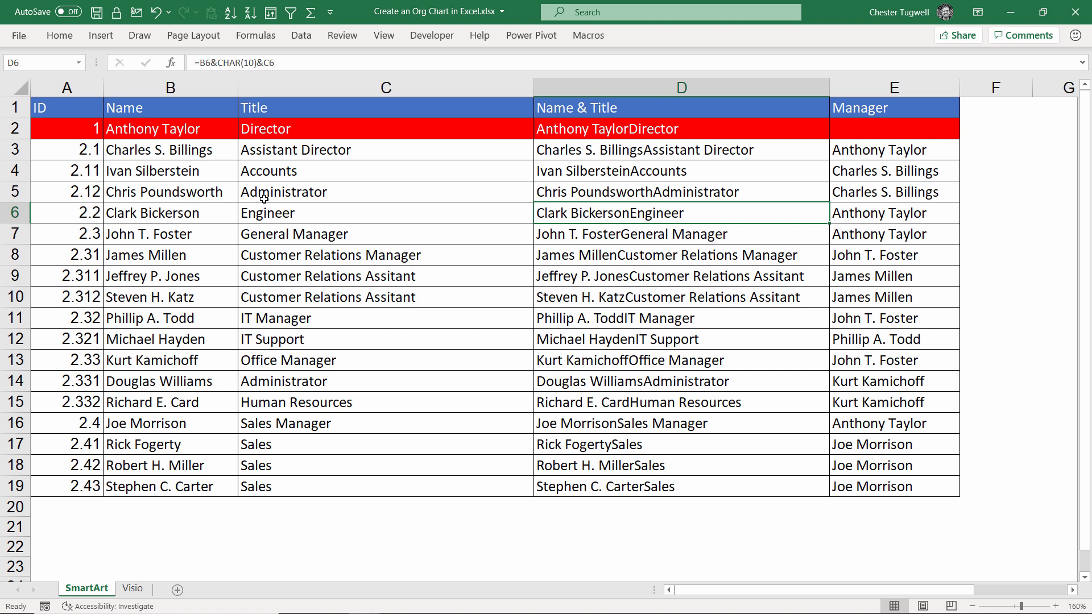
click(66, 87)
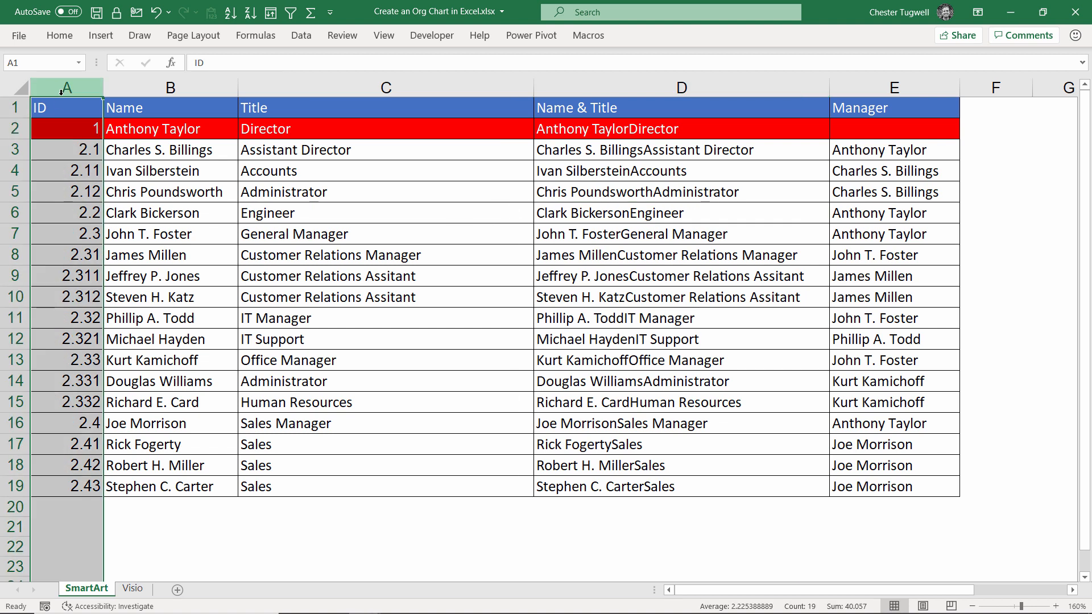
click(73, 154)
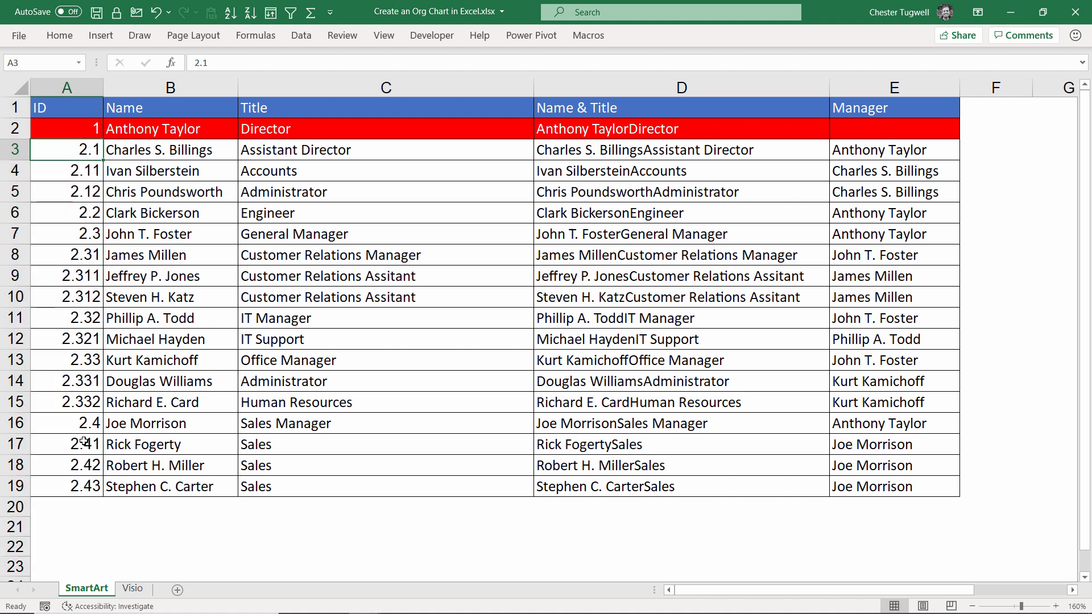
Sort the table by the Name column from A to Z
click(184, 154)
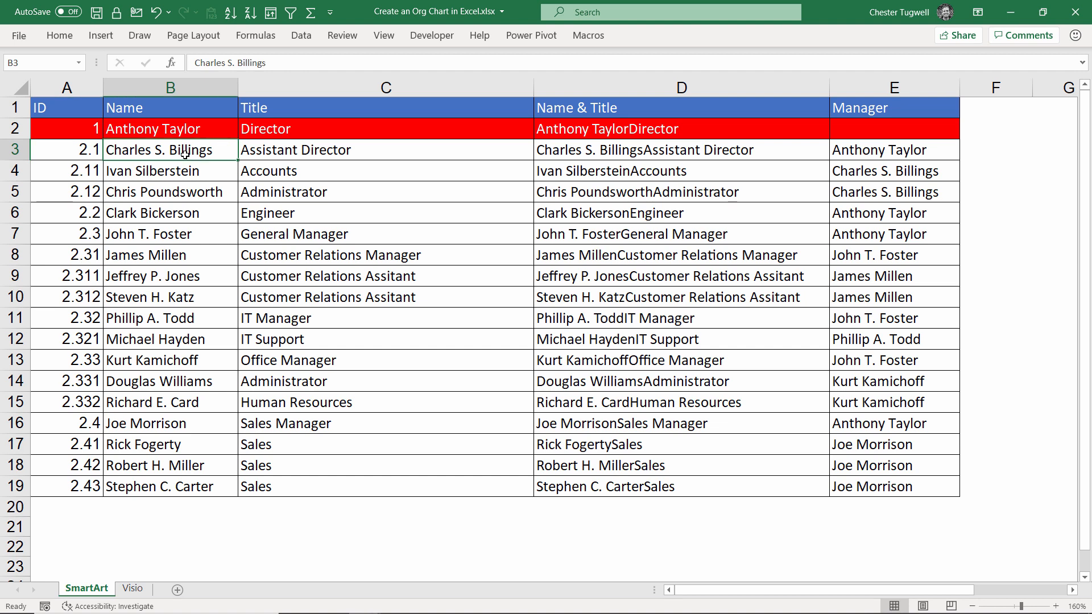
right_click(185, 151)
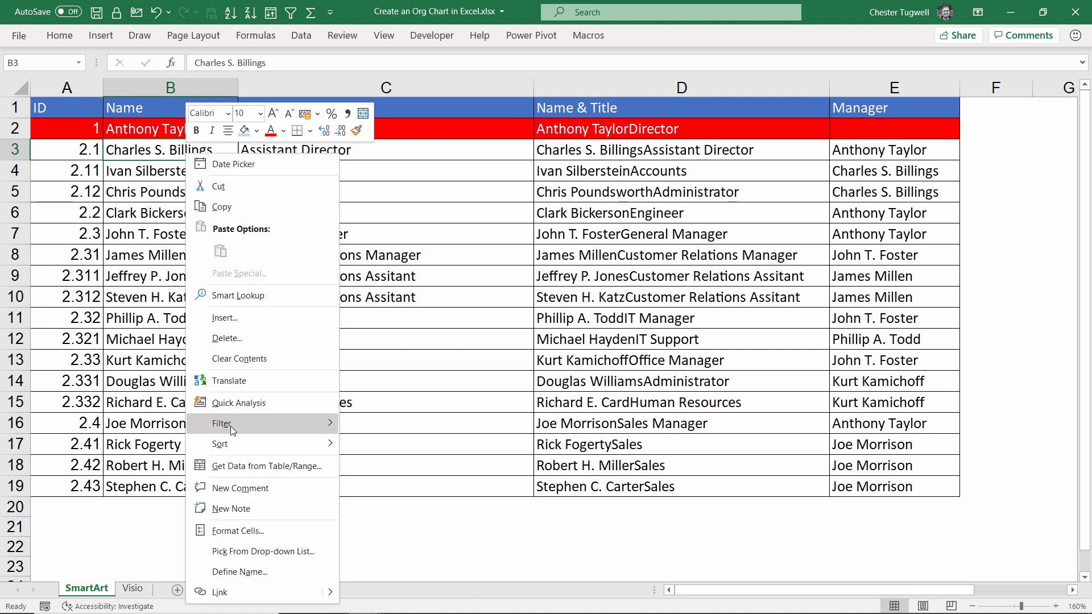
mouse_move(233, 444)
click(370, 445)
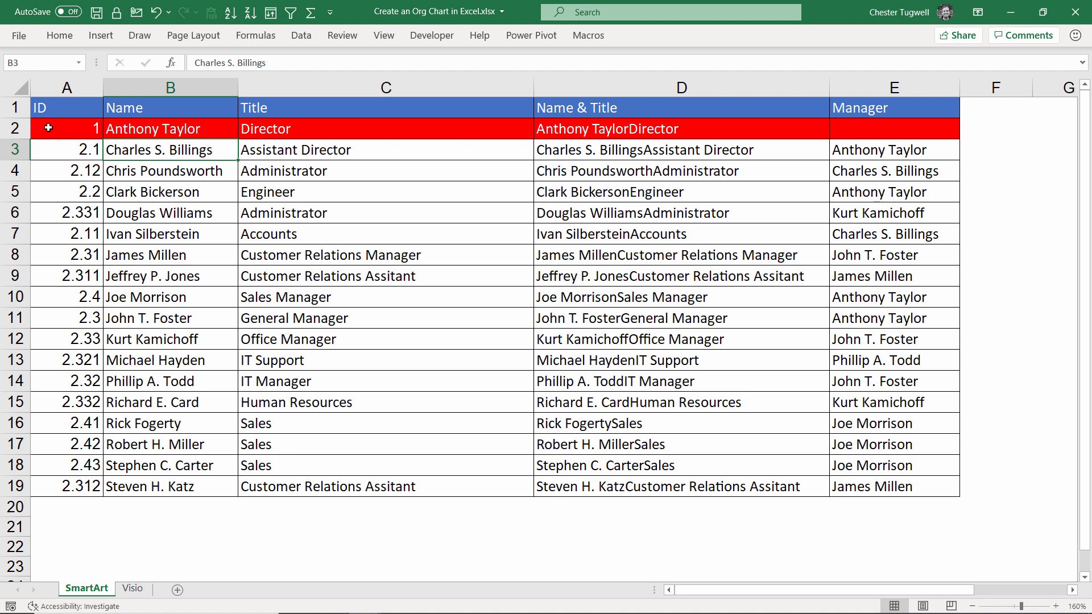
Sort the table by the ID column from smallest to largest
click(80, 152)
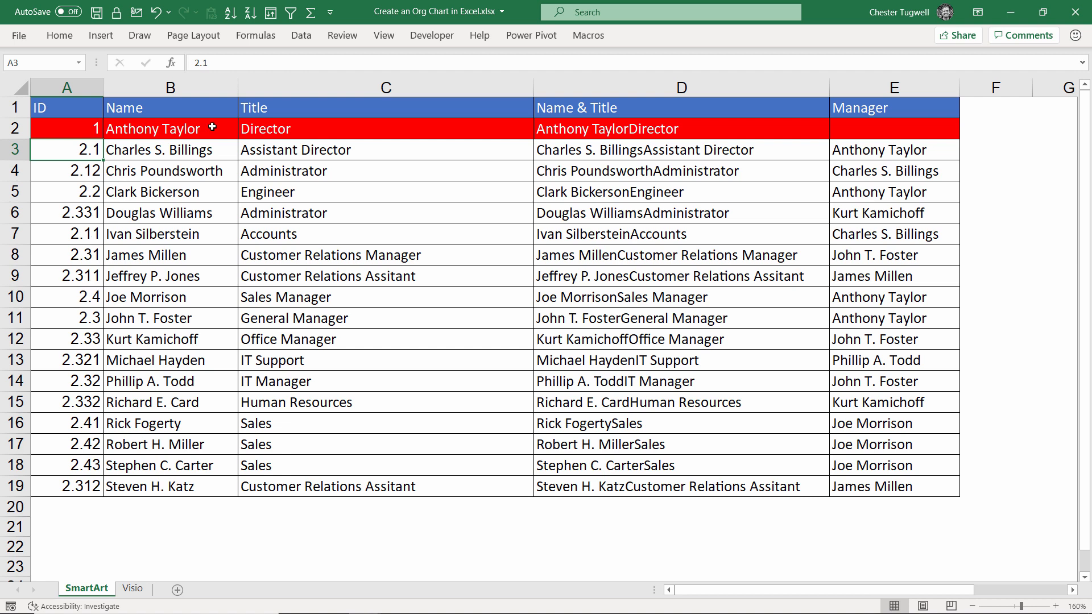
click(150, 151)
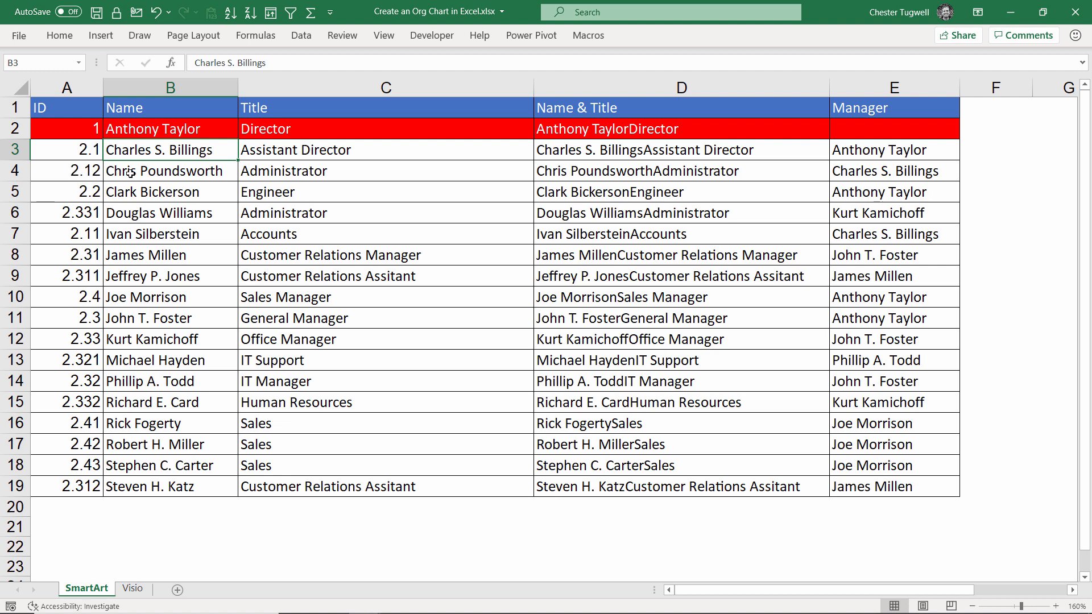
click(126, 341)
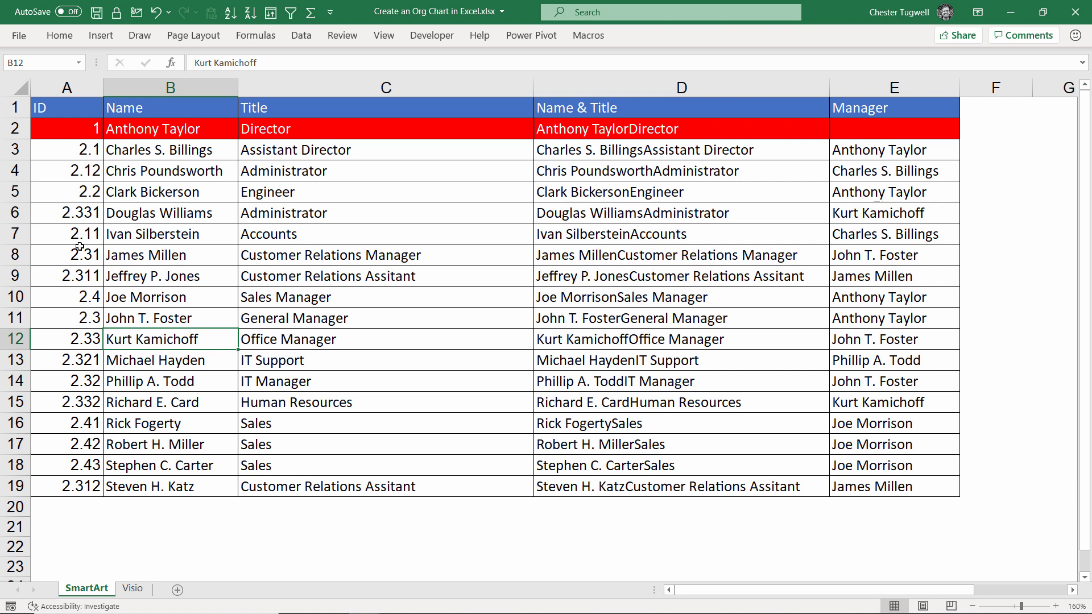
right_click(84, 149)
mouse_move(145, 420)
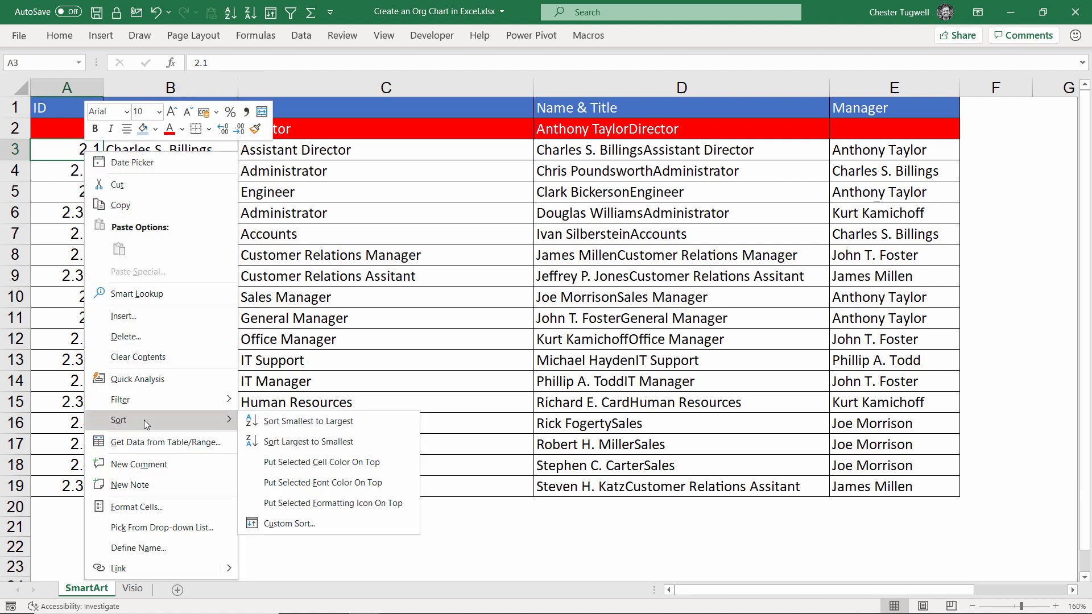
click(277, 421)
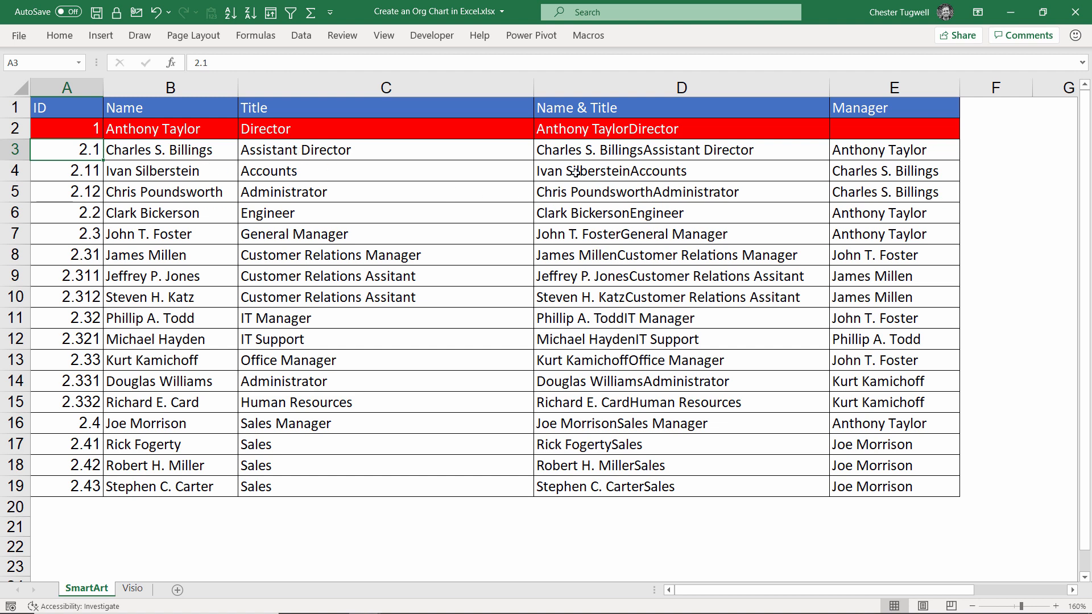
Examine the Name & Title formulas in D2 and D3, including the cell references and the CHAR(10) part between them
double_click(618, 126)
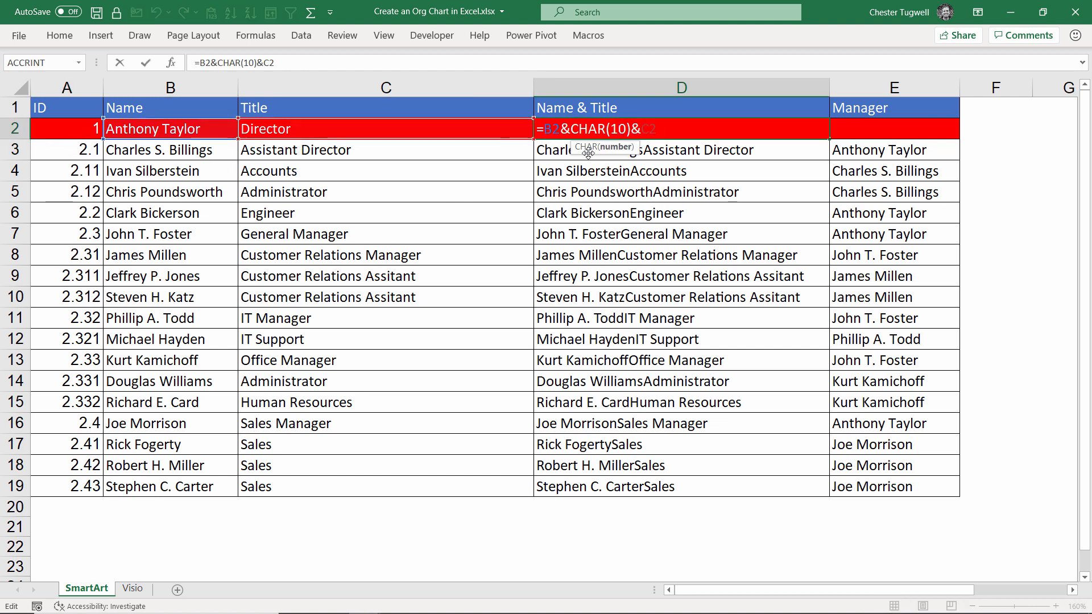
key(Return)
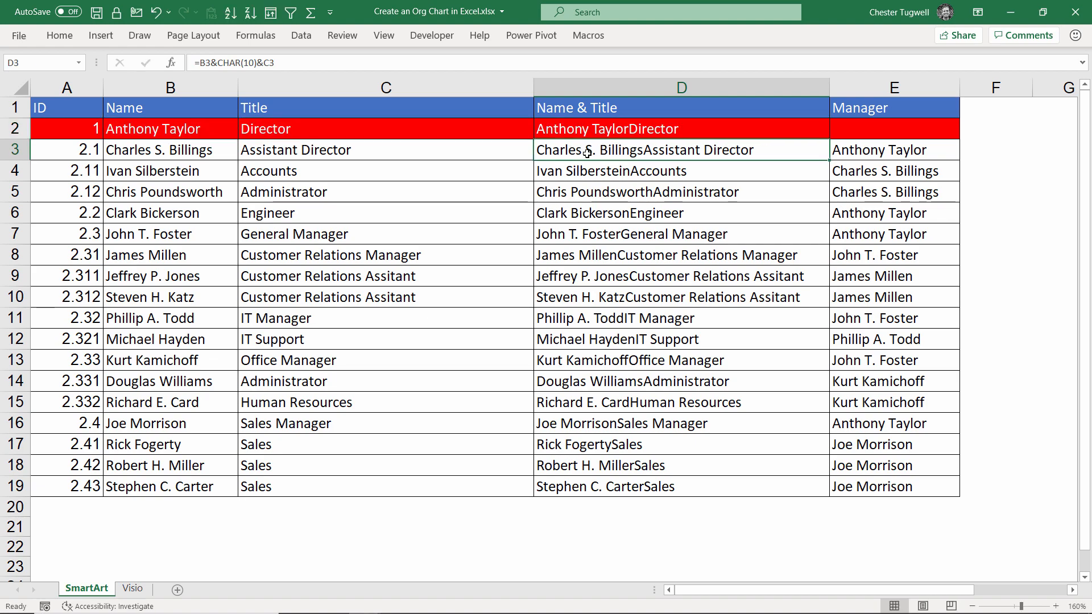
double_click(589, 151)
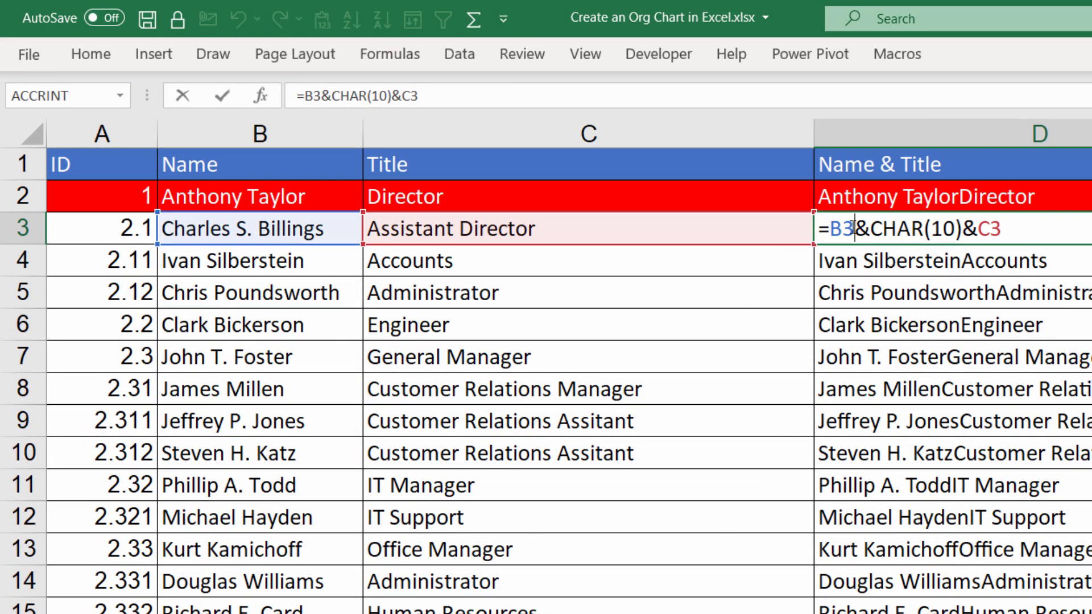
double_click(600, 165)
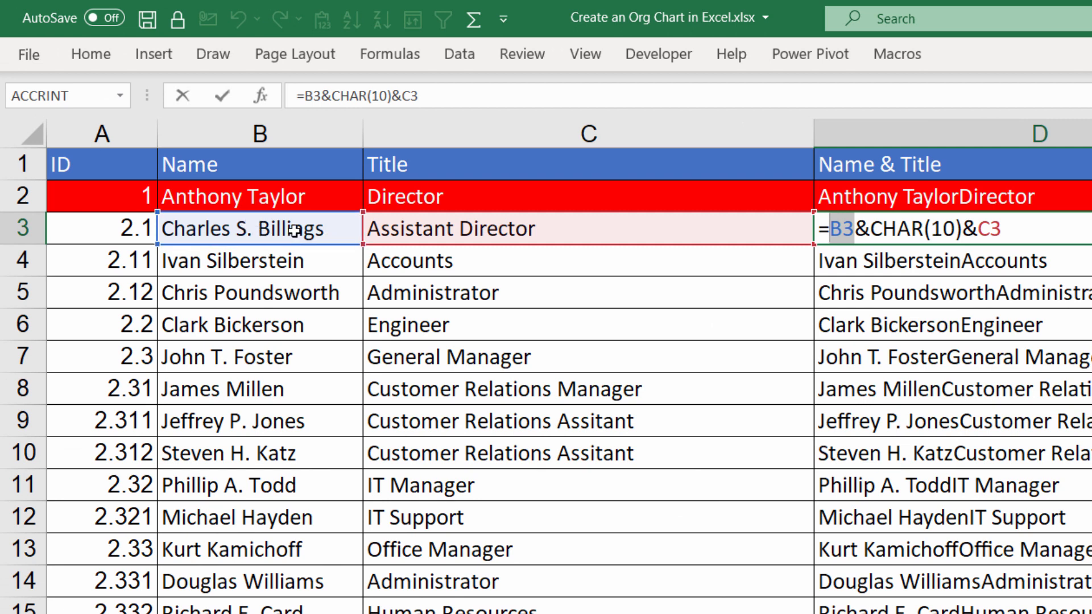
click(879, 224)
drag(879, 226, 964, 228)
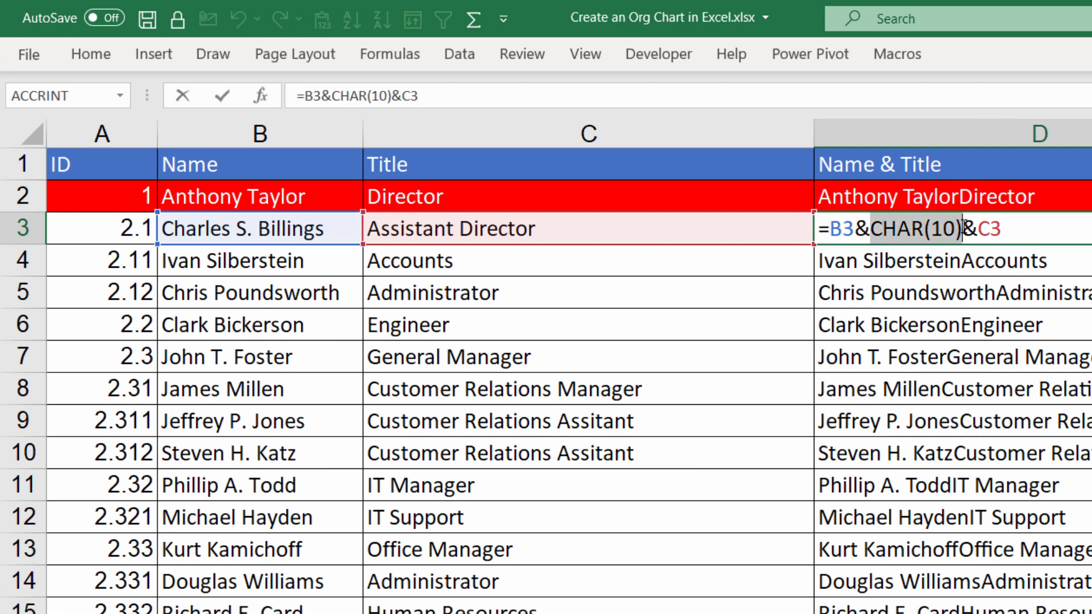
click(979, 233)
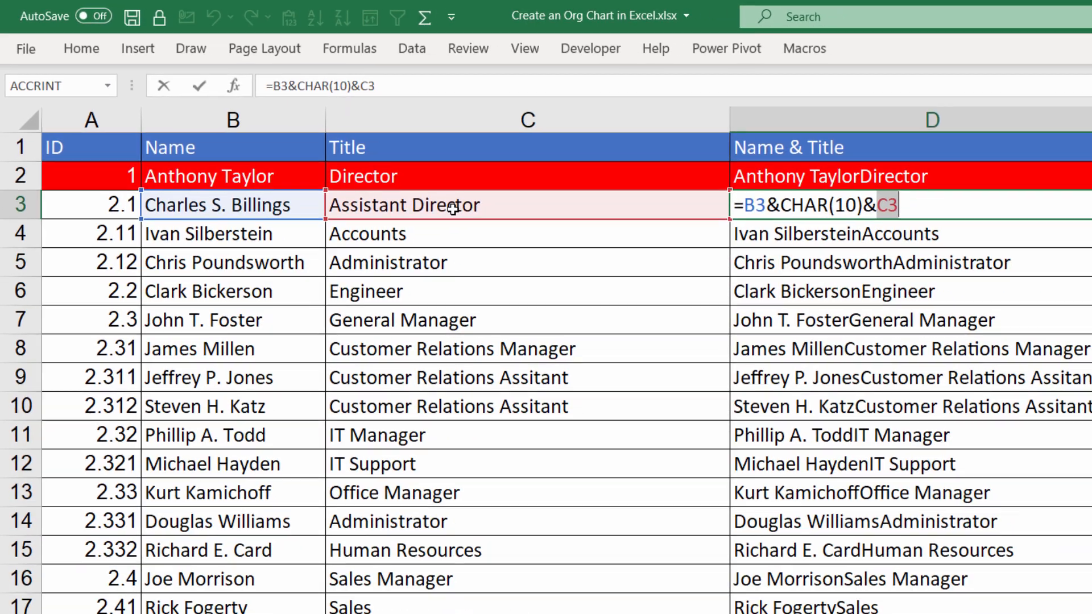
key(Return)
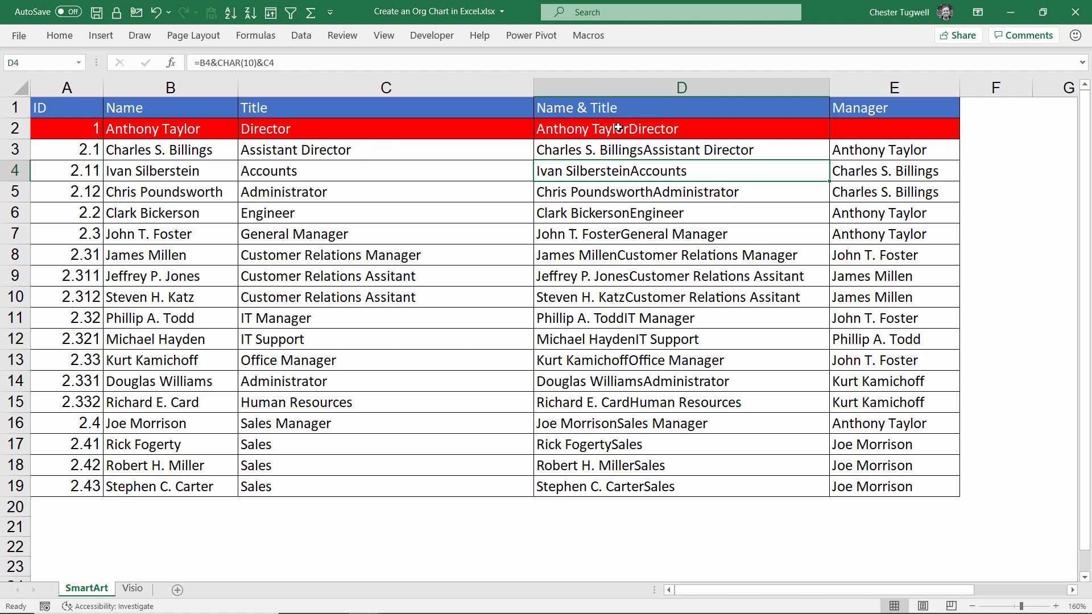
Copy the Name & Title cells D2:D19 and insert an Organization Chart SmartArt graphic from the Hierarchy category
drag(618, 127, 625, 486)
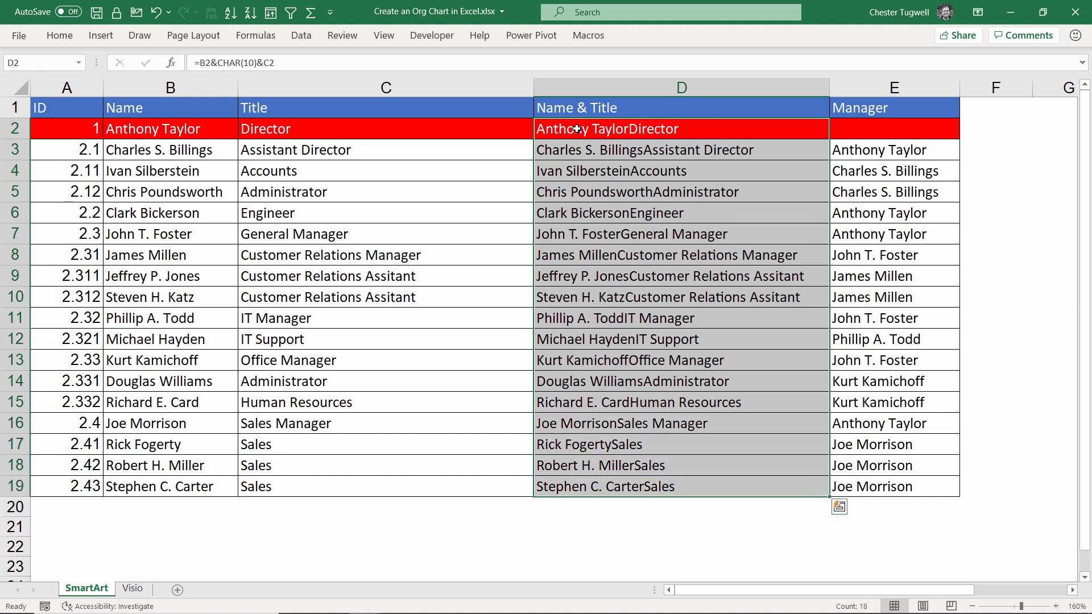
key(ctrl+c)
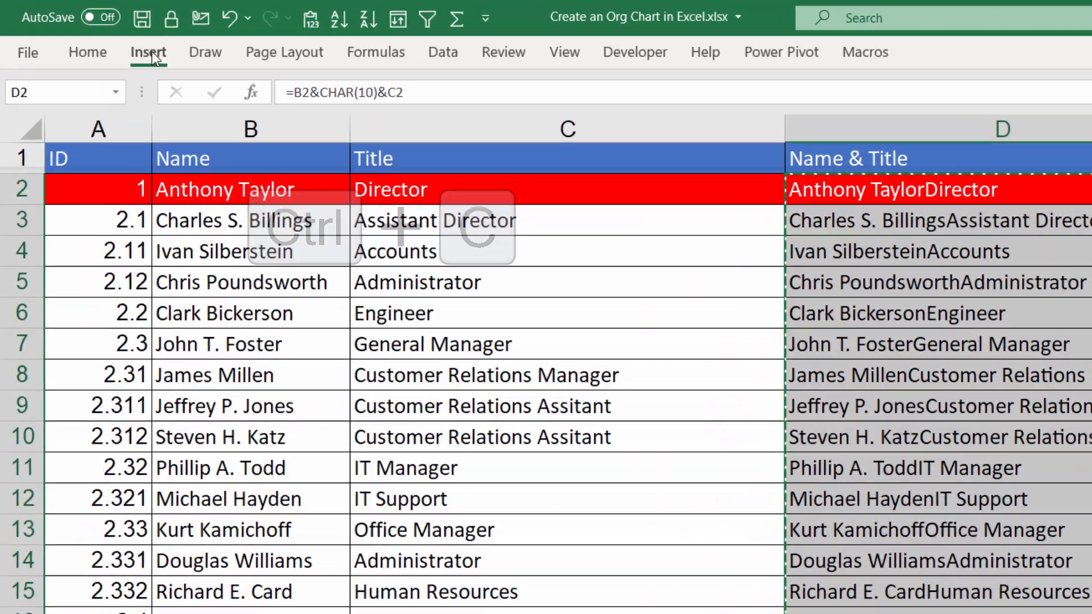
click(102, 36)
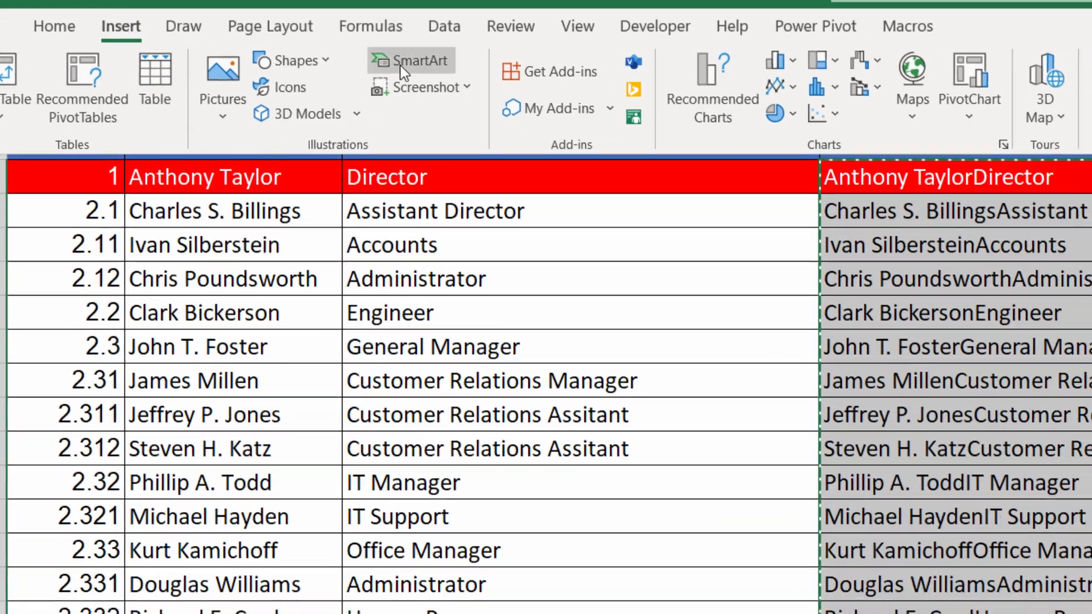
click(401, 65)
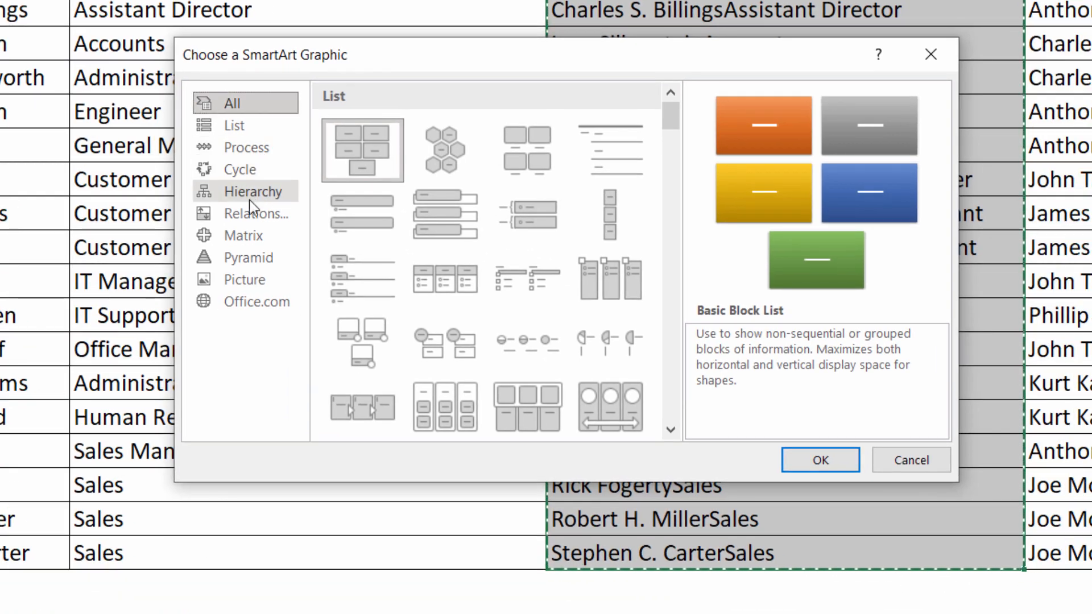
click(253, 194)
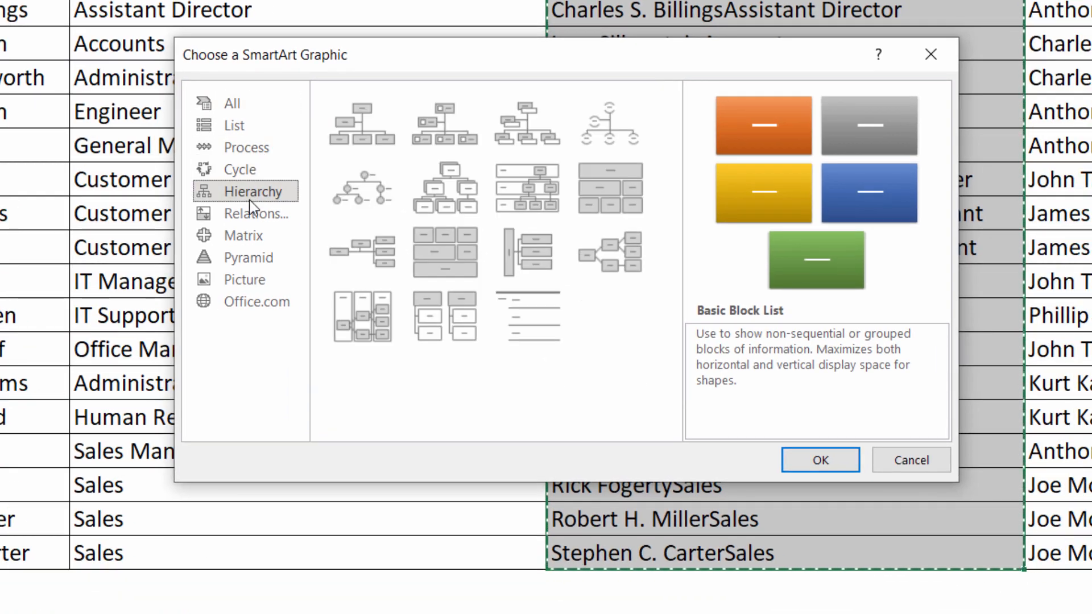
click(353, 130)
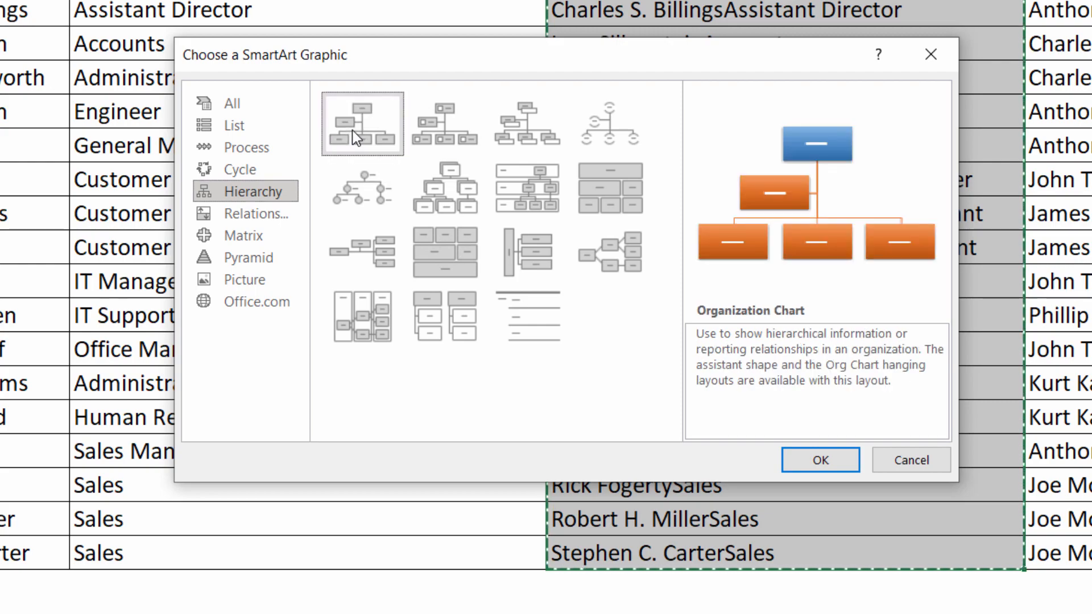
click(821, 460)
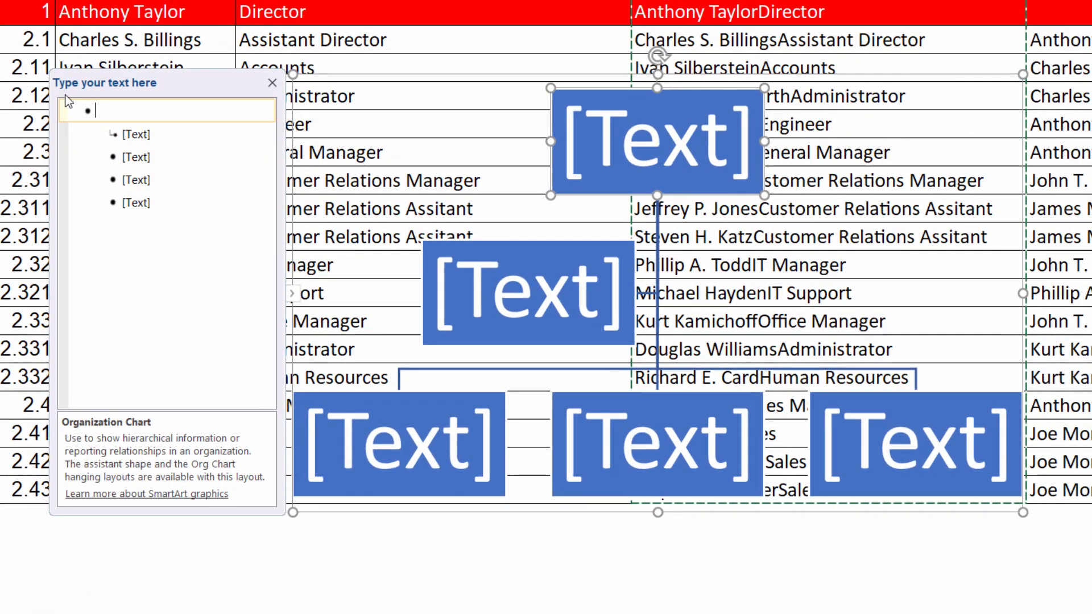
Replace all placeholder entries in the organization chart's text list with the copied Name & Title data
click(271, 83)
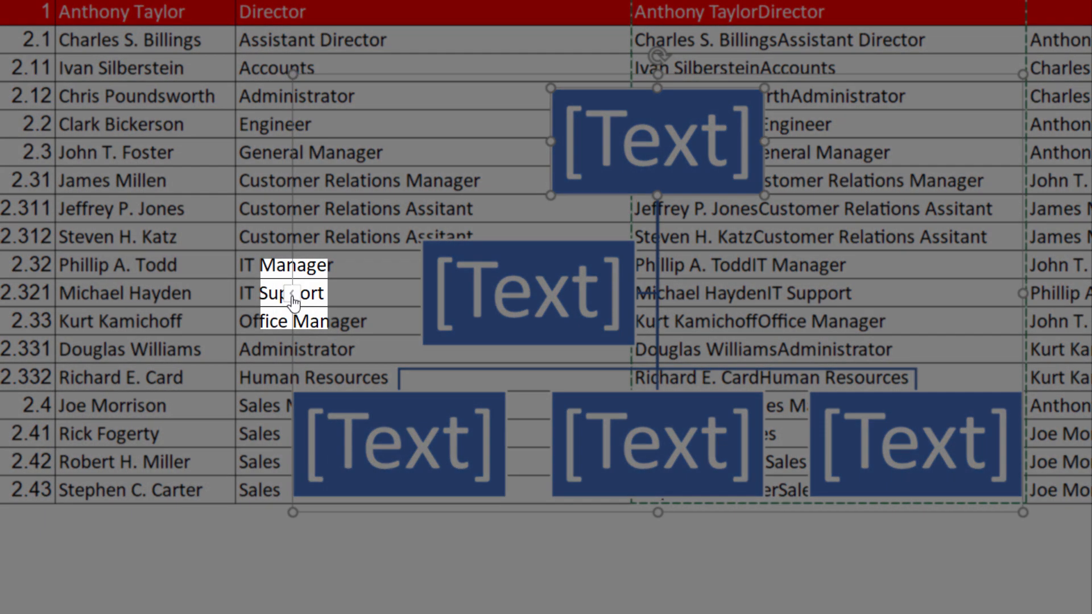
click(292, 293)
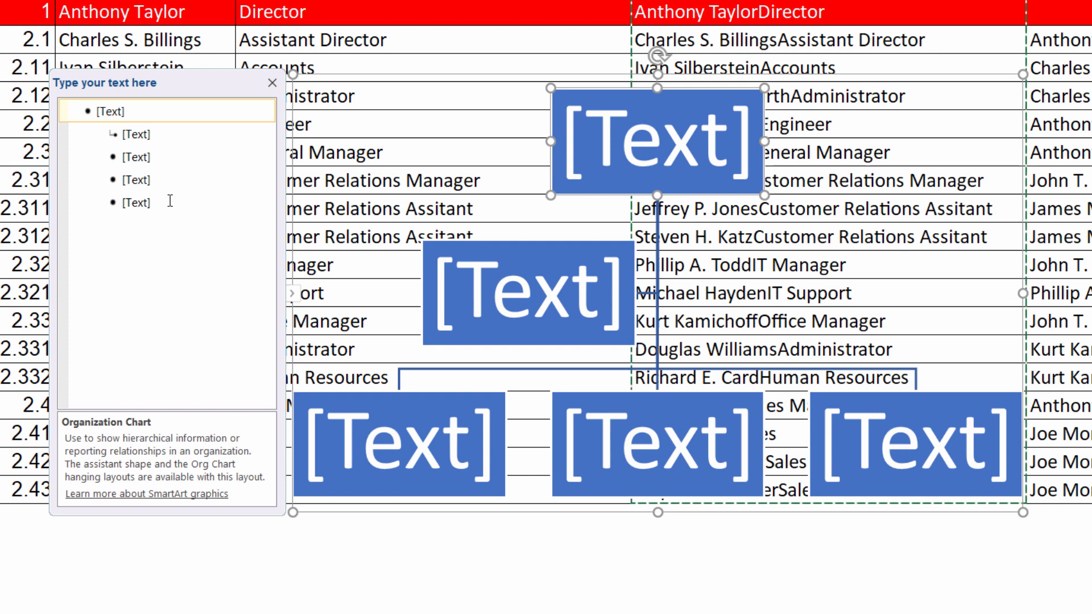
click(170, 201)
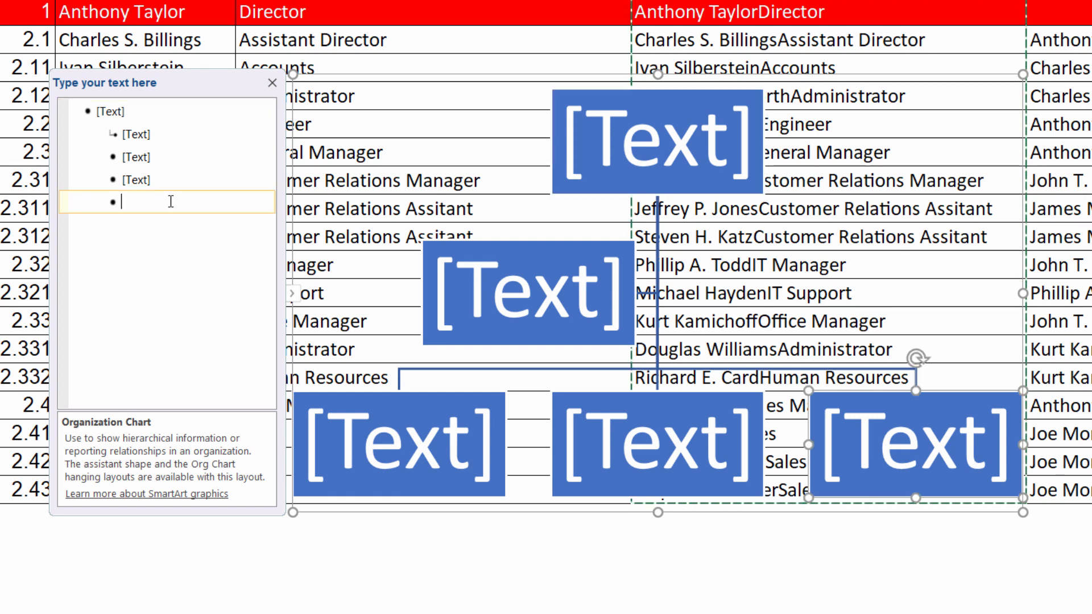
key(ctrl+a)
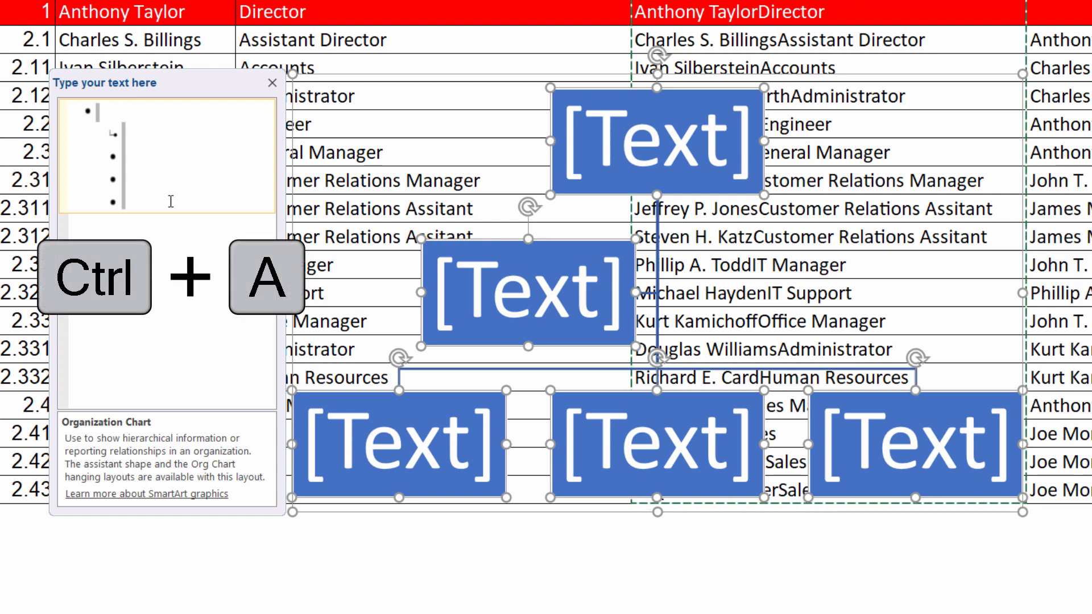
key(Delete)
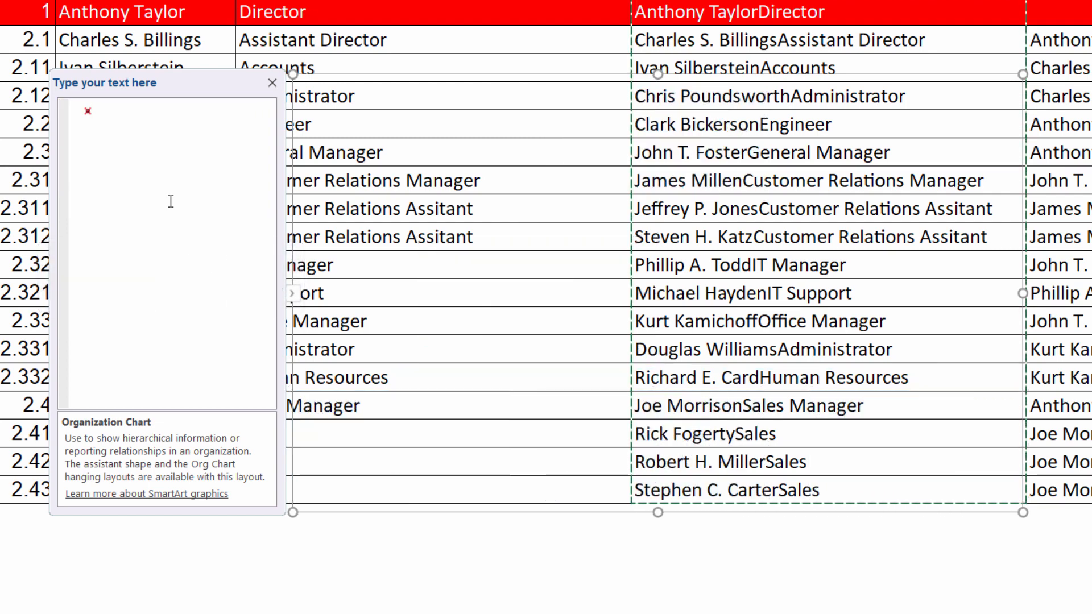
key(ctrl+v)
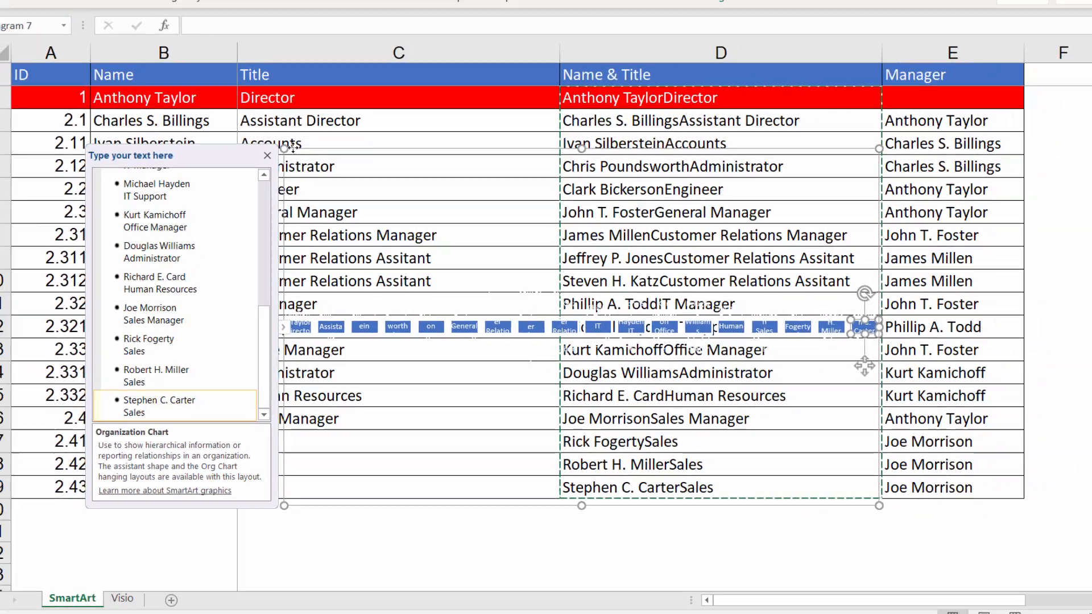
Move the organization chart off the table so it starts in column F, around row 6
drag(350, 75, 360, 77)
drag(331, 177, 1003, 219)
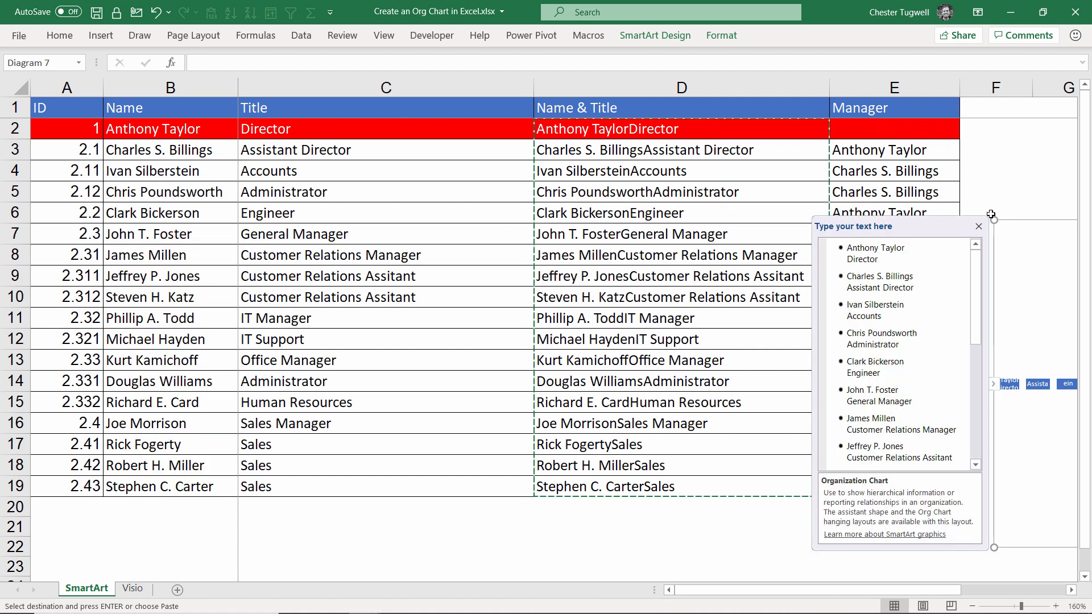
Freeze the panes at cell C2 so row 1 and columns A and B stay in view
click(222, 131)
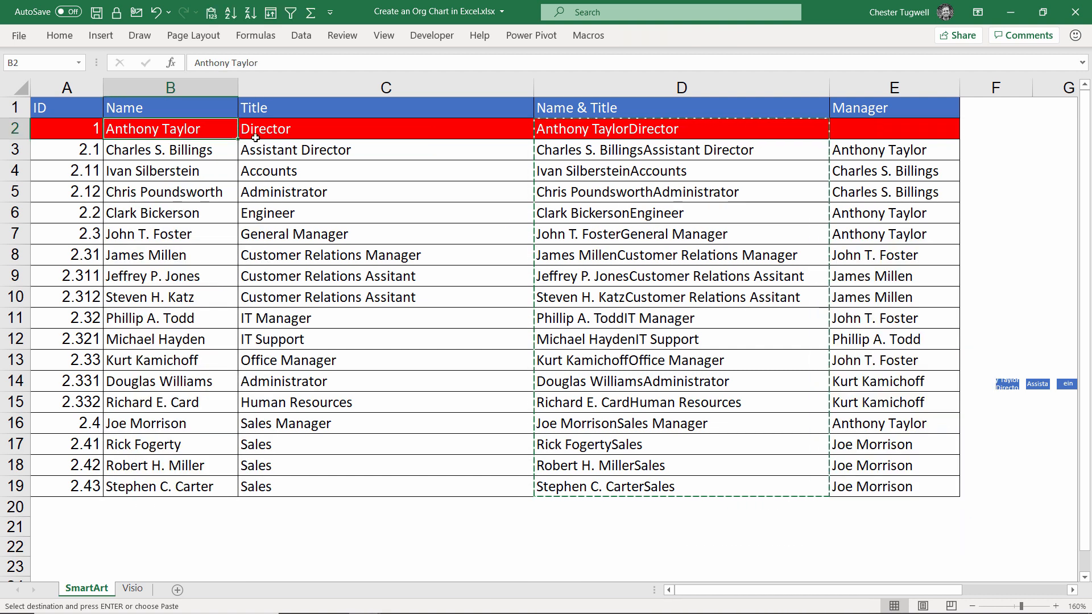
click(288, 130)
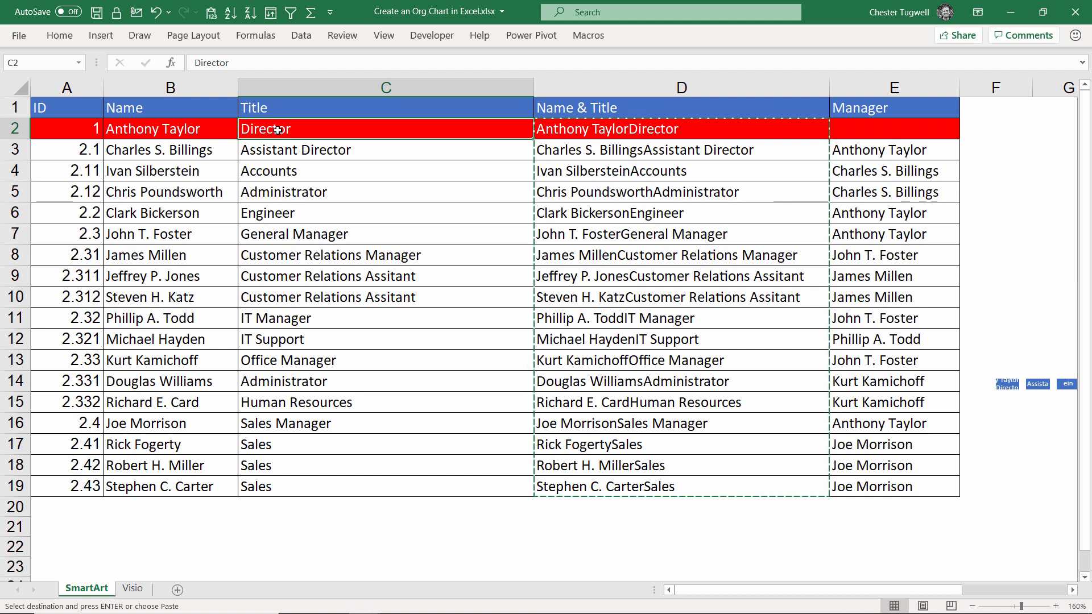
click(384, 36)
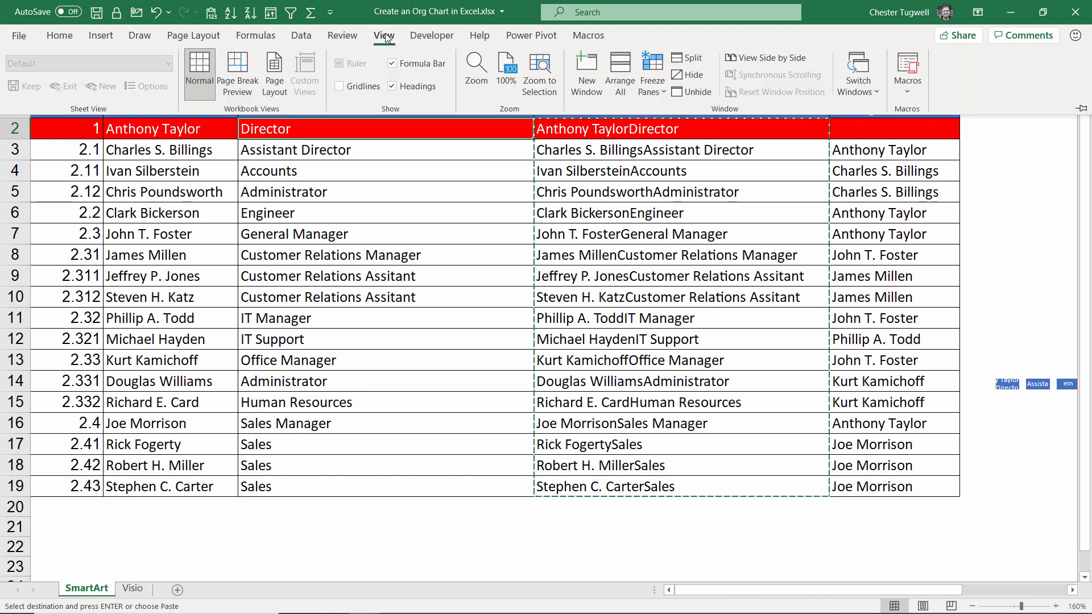
click(659, 88)
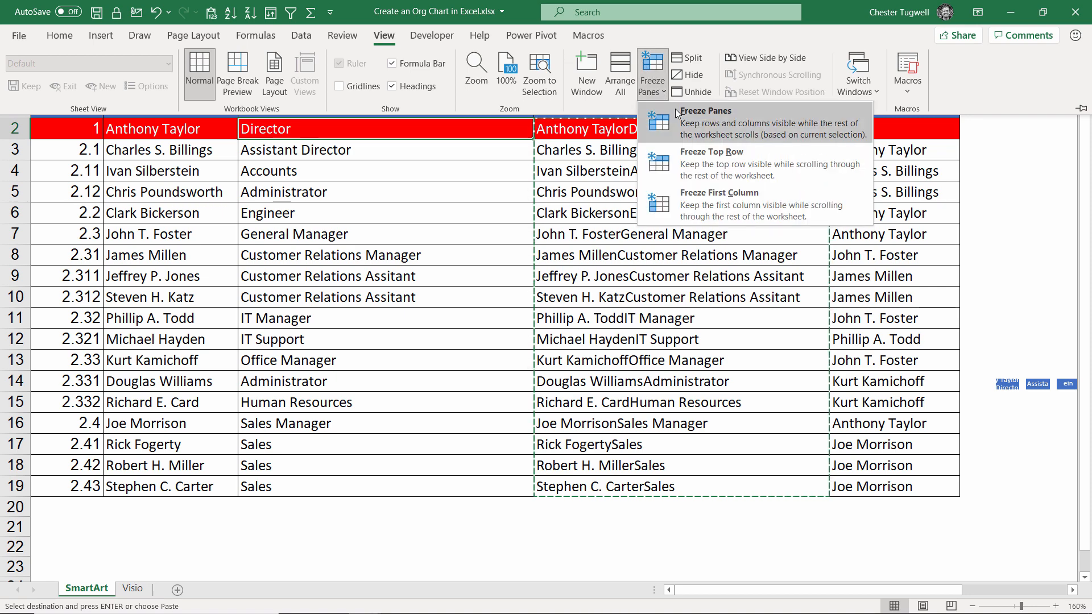
click(674, 108)
Move the organization chart clear of the Manager column so it starts near the boundary of columns H and I, around row 5
click(1072, 591)
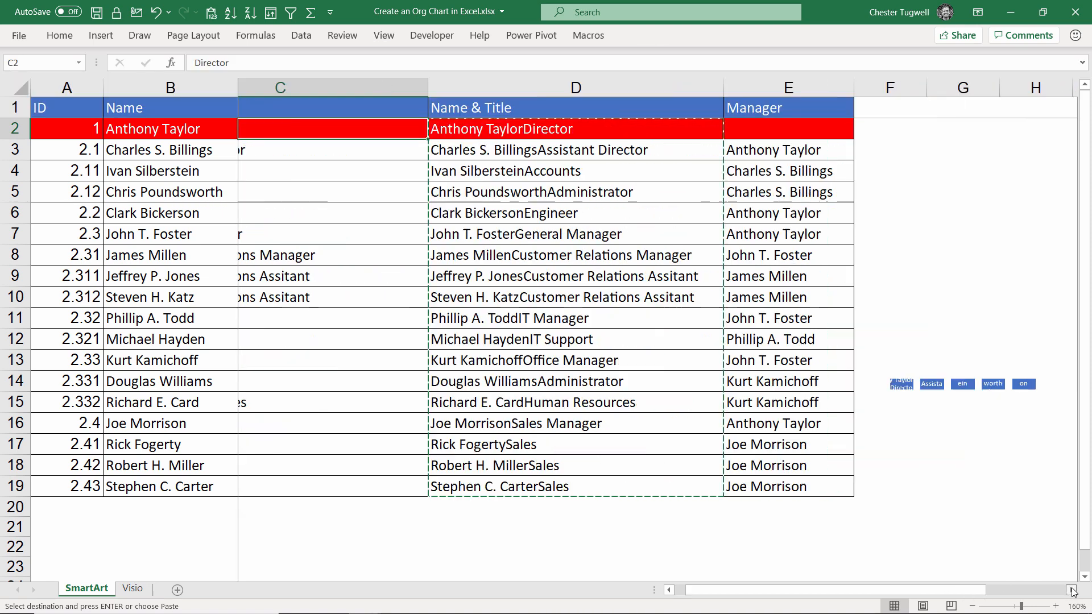
click(1071, 591)
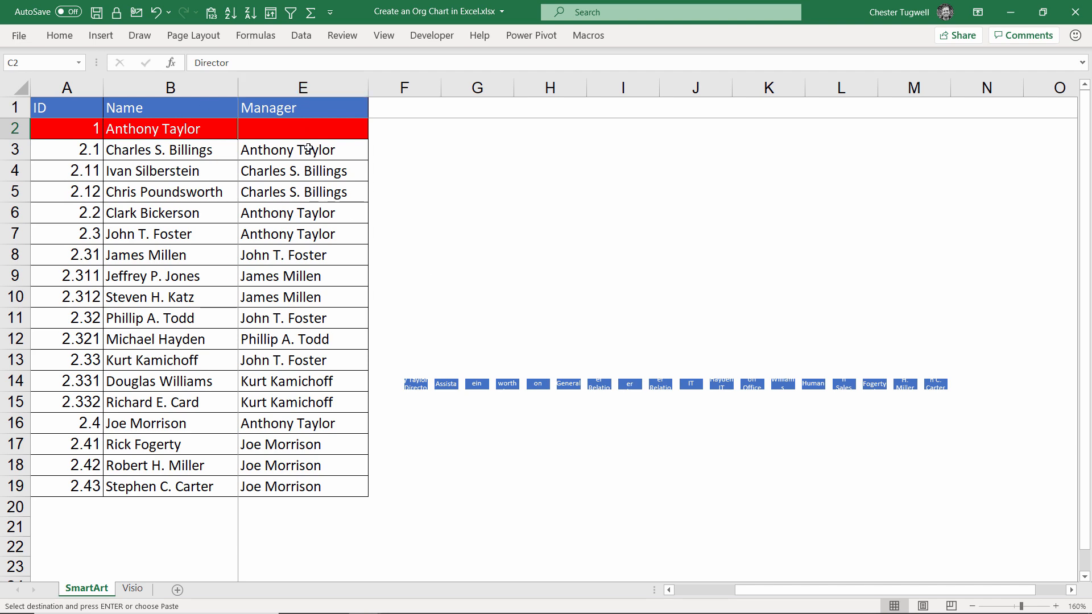
click(508, 384)
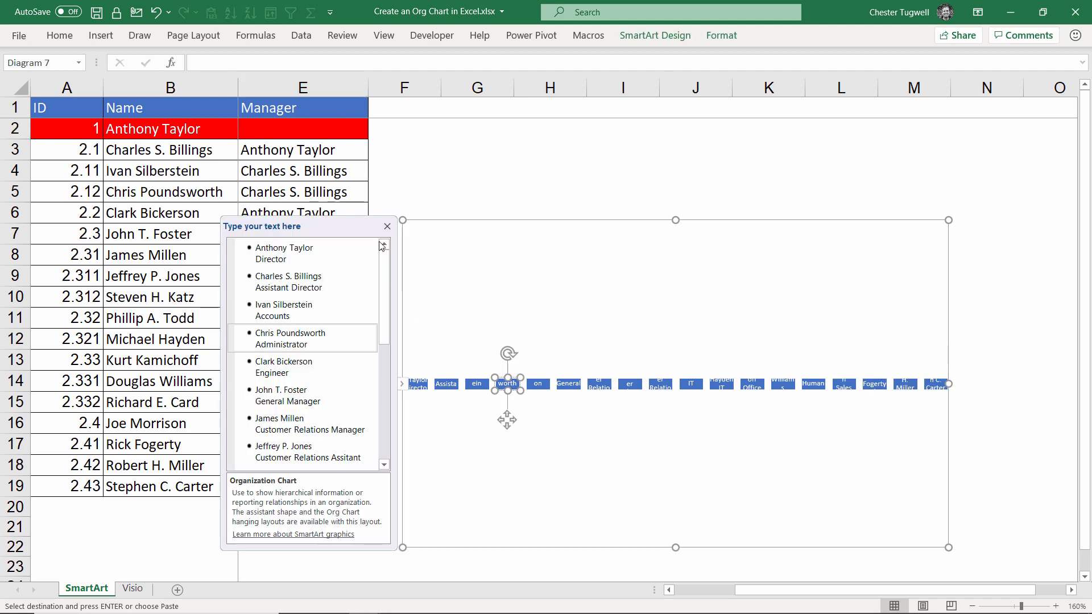
drag(429, 219, 637, 191)
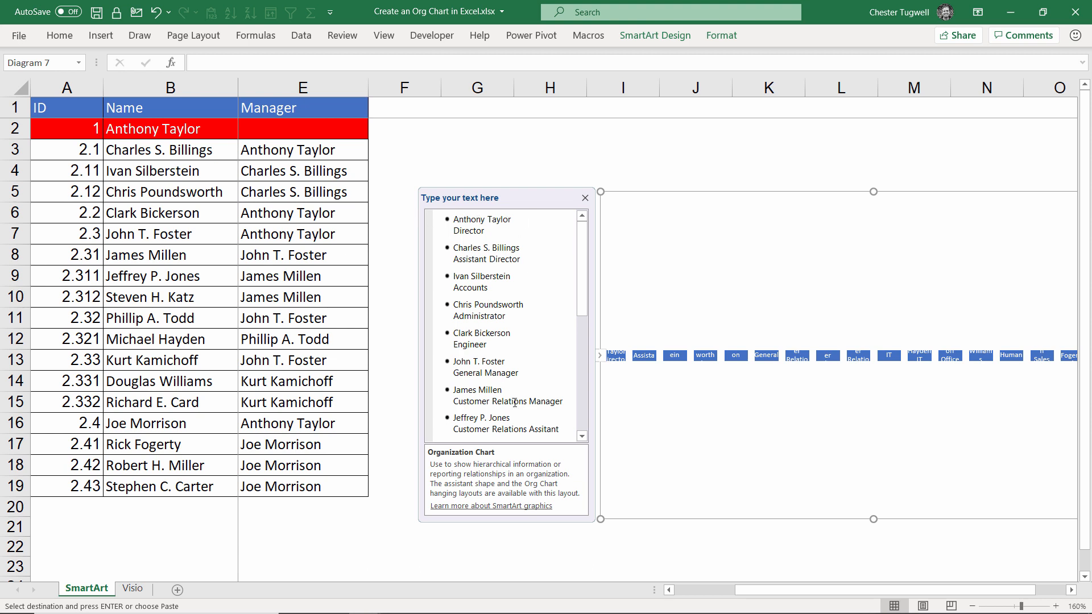
Indent the Assistant Director entry one level under the Director, and the Accounts and Administrator entries beneath the Assistant Director
click(471, 229)
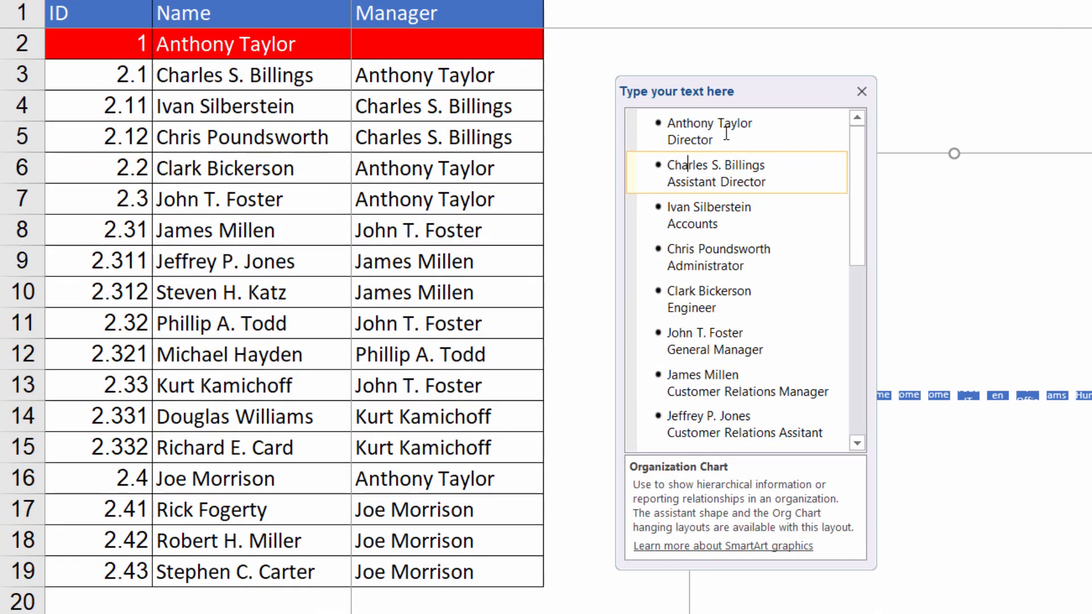
key(Tab)
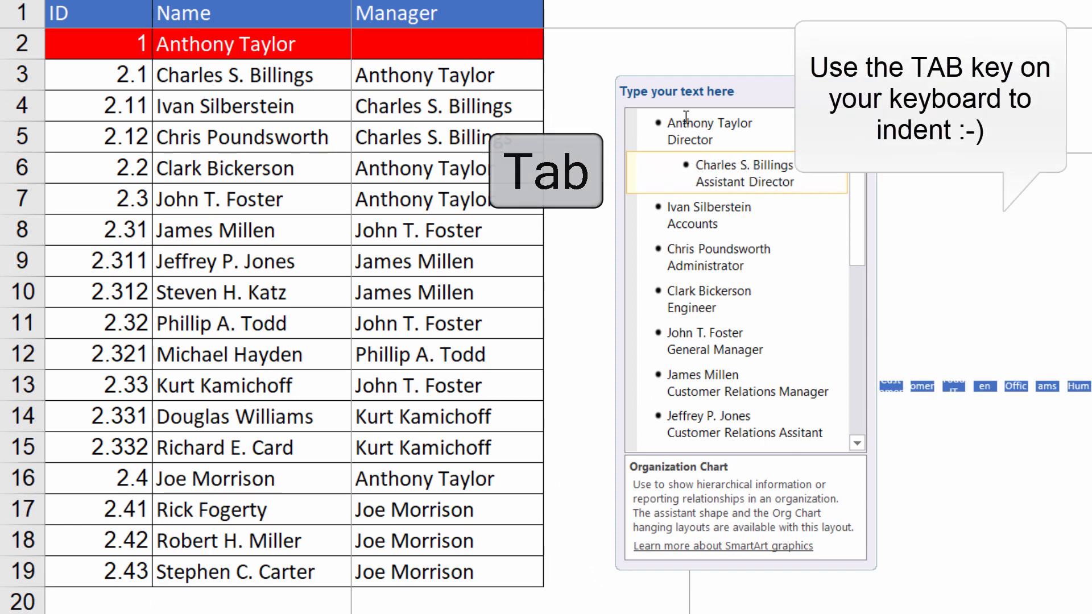
click(700, 210)
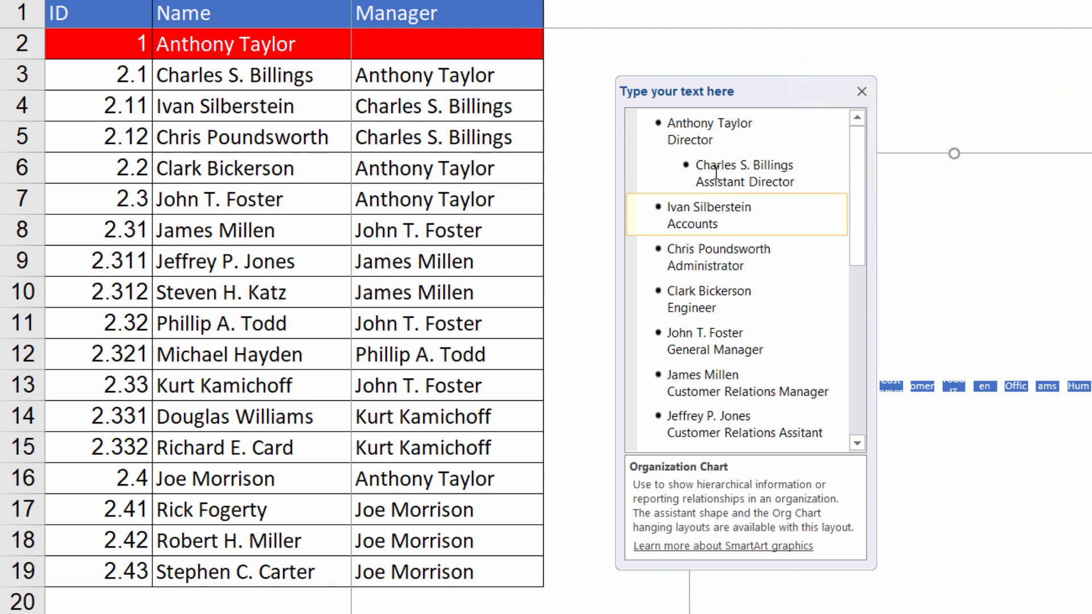
key(Tab)
key(Tab)
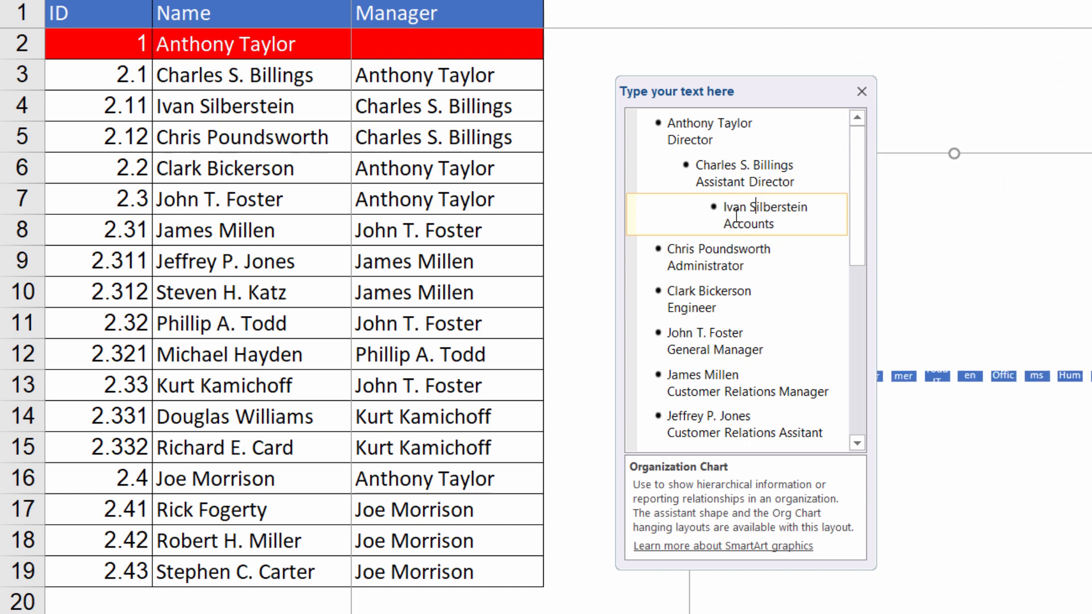
click(726, 249)
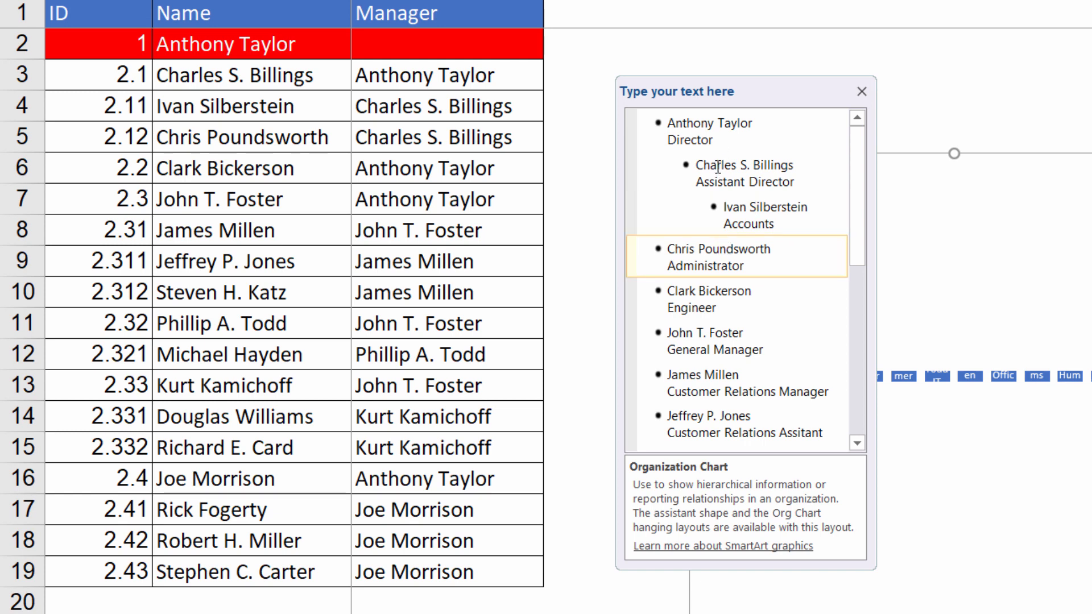
key(Tab)
key(Tab)
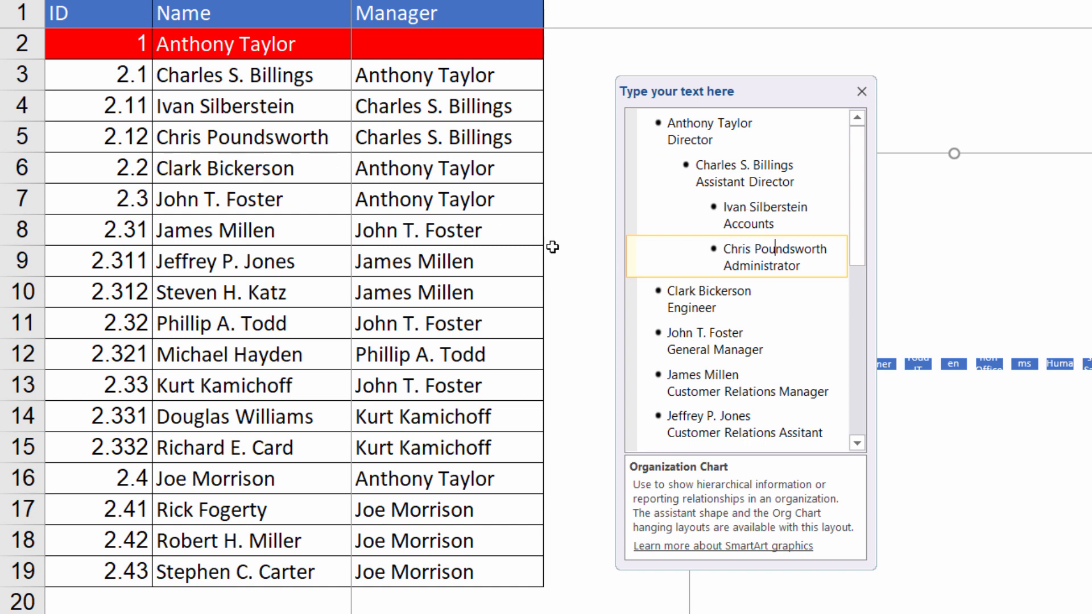
Indent the Engineer and General Manager entries one level under the Director, and the Customer Relations Manager entry beneath the General Manager
click(703, 290)
key(Tab)
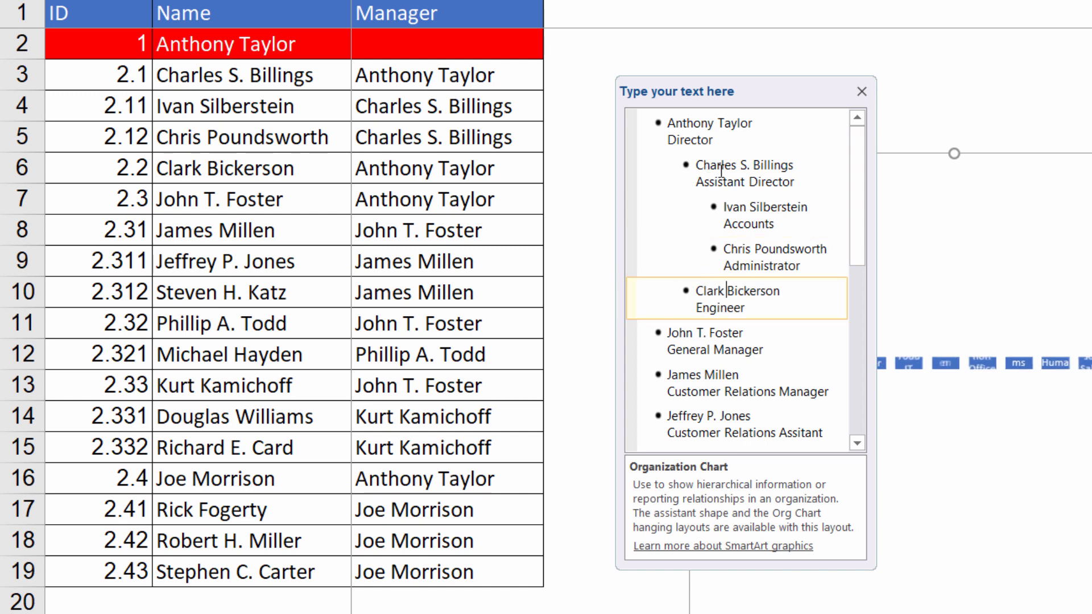
click(666, 340)
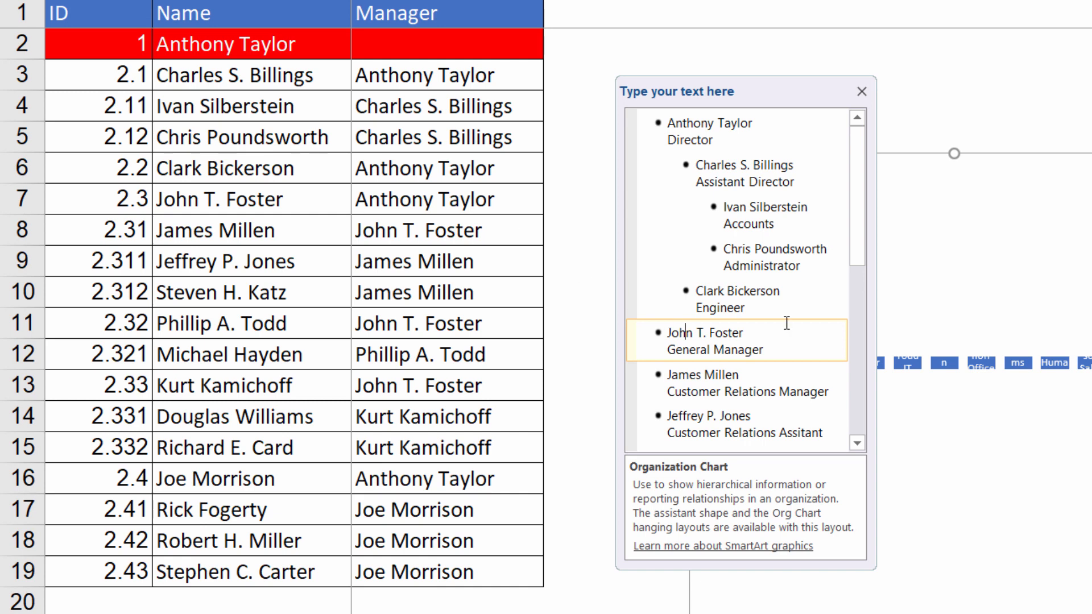
key(Tab)
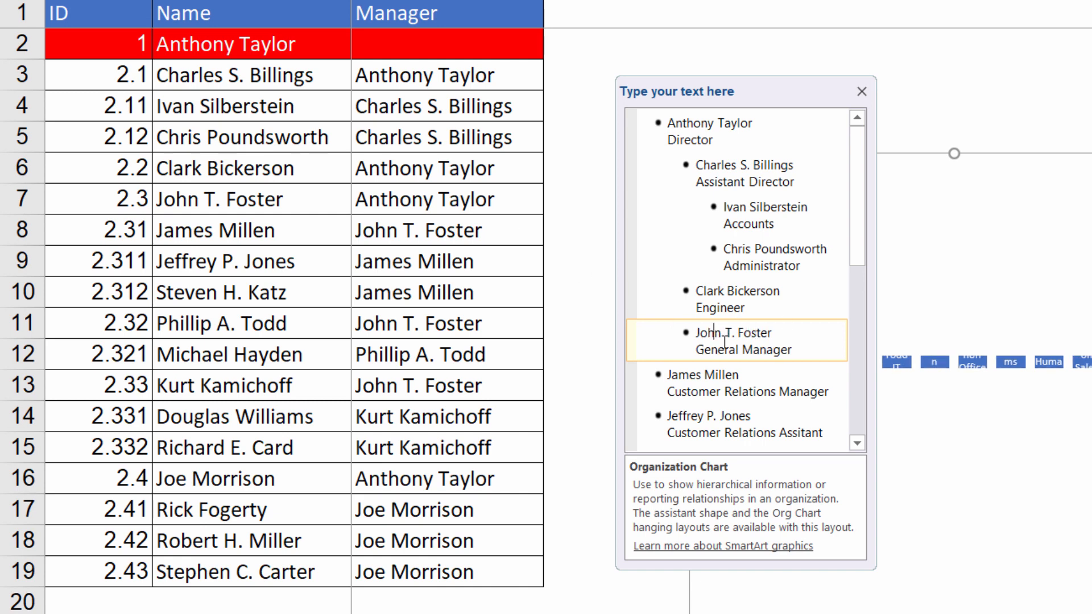
click(707, 378)
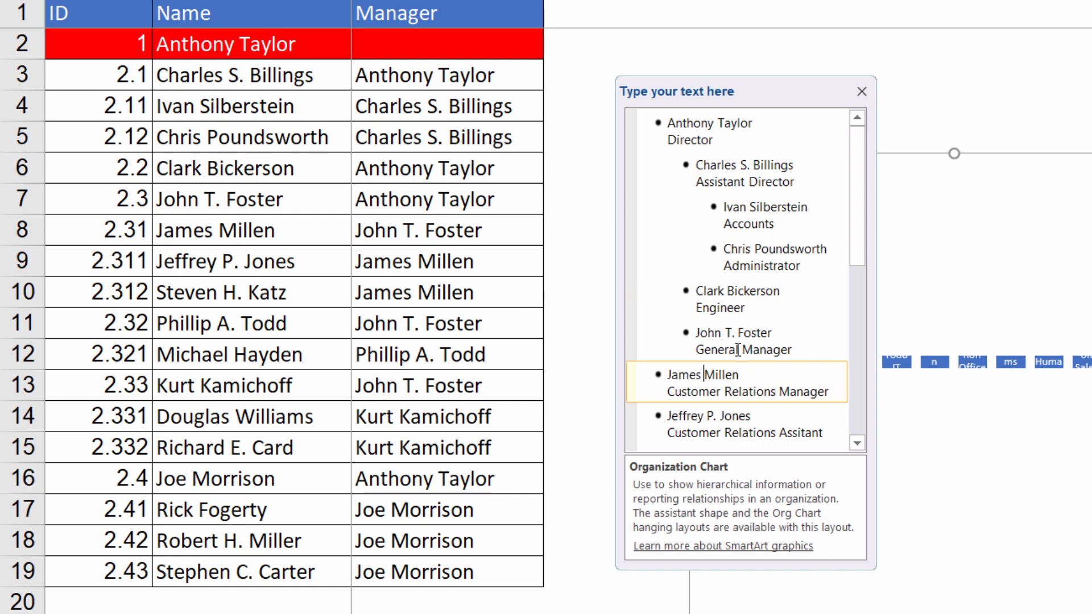
key(Tab)
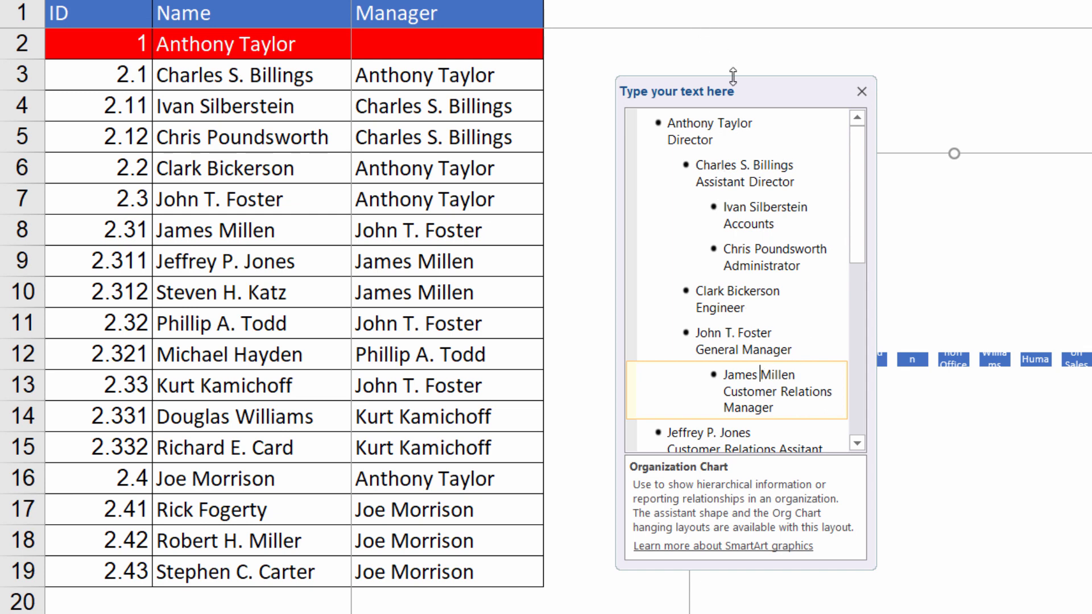
Enlarge the text pane vertically and indent both Customer Relations Assitant entries beneath the Customer Relations Manager
drag(733, 76, 733, 6)
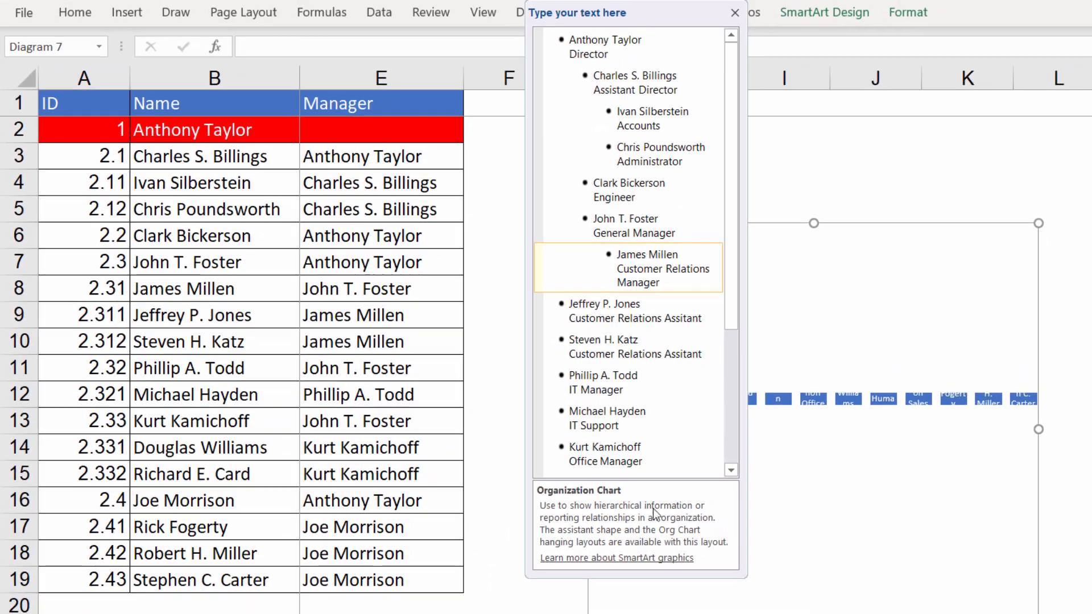
drag(653, 576, 653, 613)
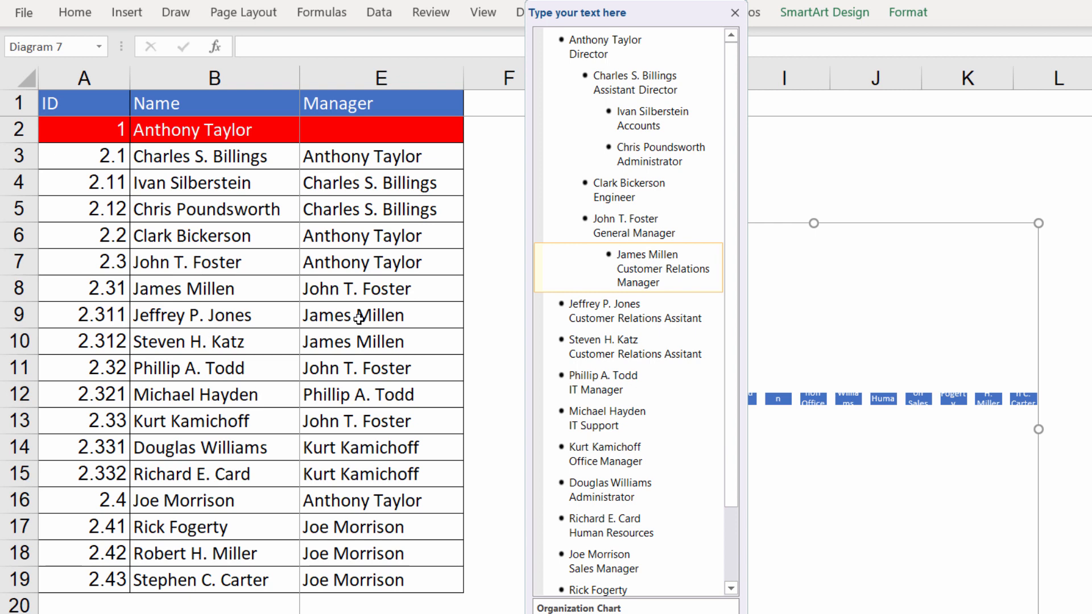
click(601, 306)
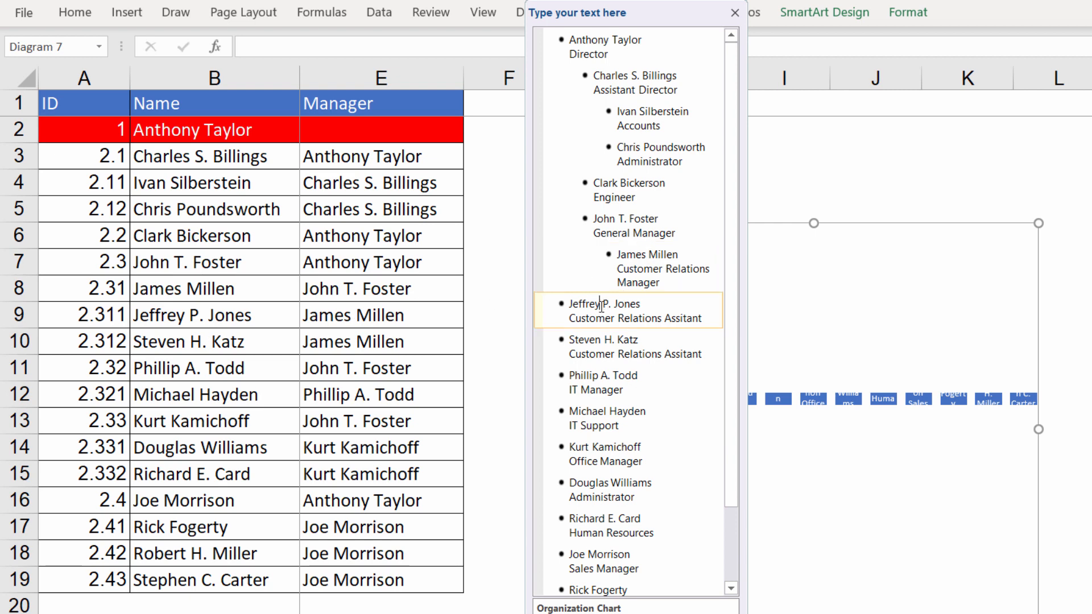
key(Tab)
key(Tab)
key(Tab)
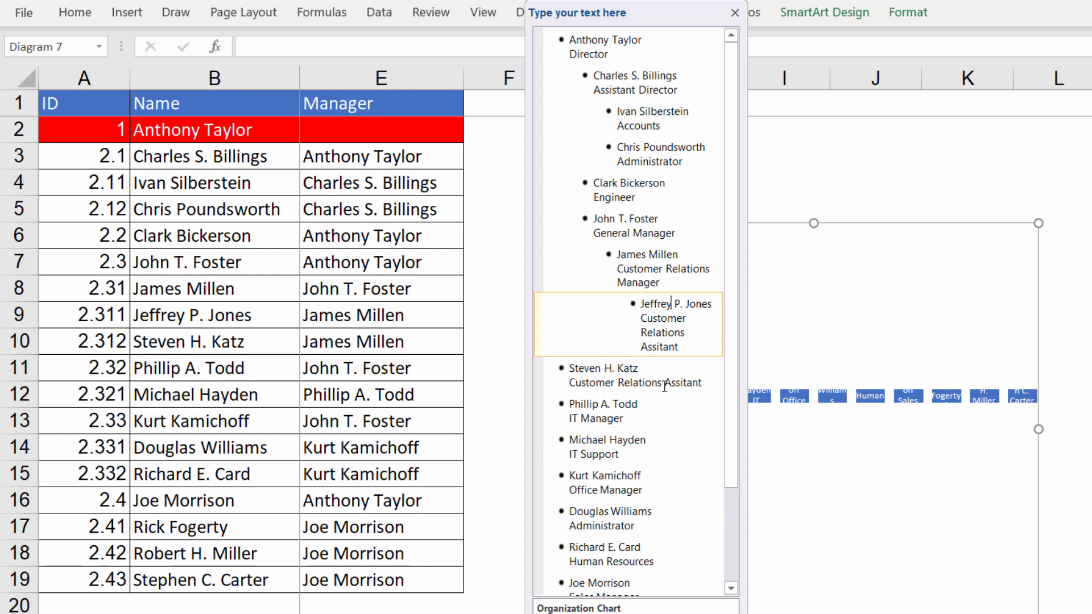
click(602, 370)
key(Tab)
key(Tab)
key(Tab)
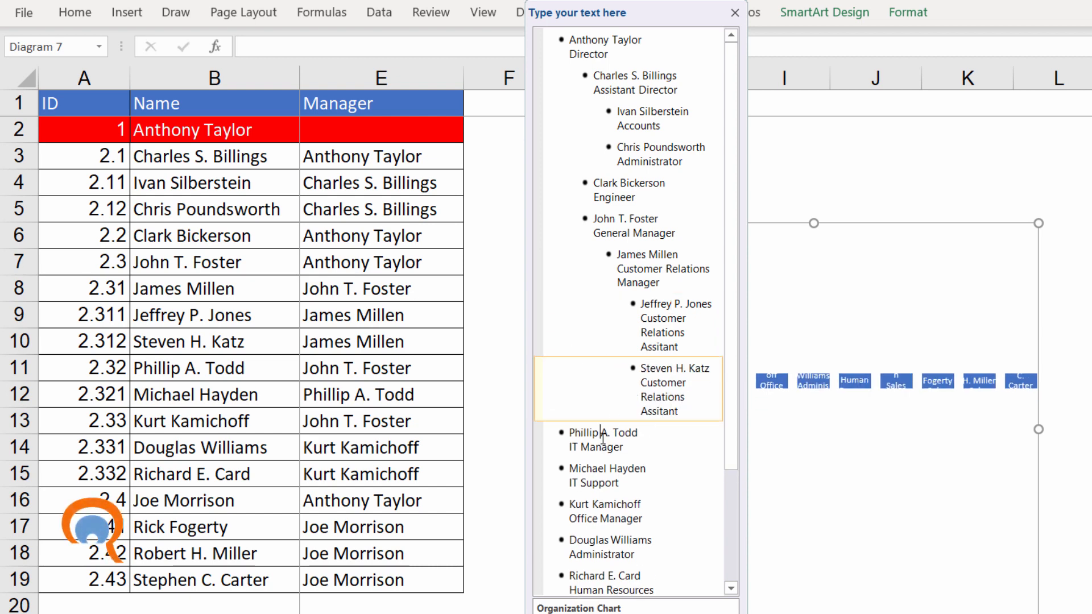
Indent the IT Manager entry beneath the General Manager and the IT Support entry beneath the IT Manager
key(Tab)
key(Tab)
click(655, 470)
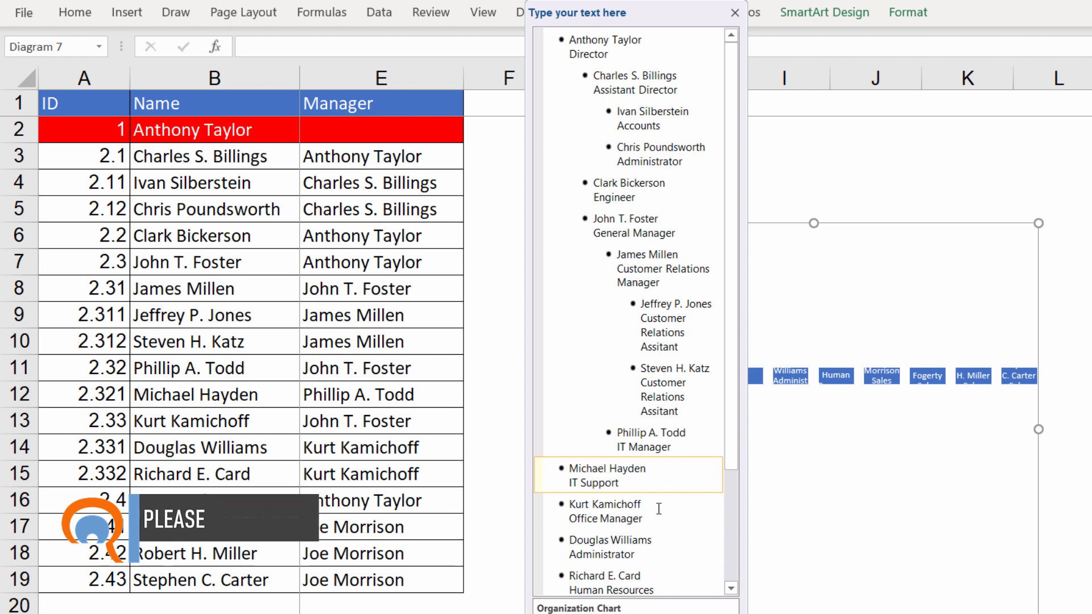
key(Tab)
key(Tab)
key(Tab)
Indent the Office Manager entry beneath the General Manager, and the following Administrator and Human Resources entries beneath the Office Manager
click(633, 503)
key(Tab)
key(Tab)
click(635, 544)
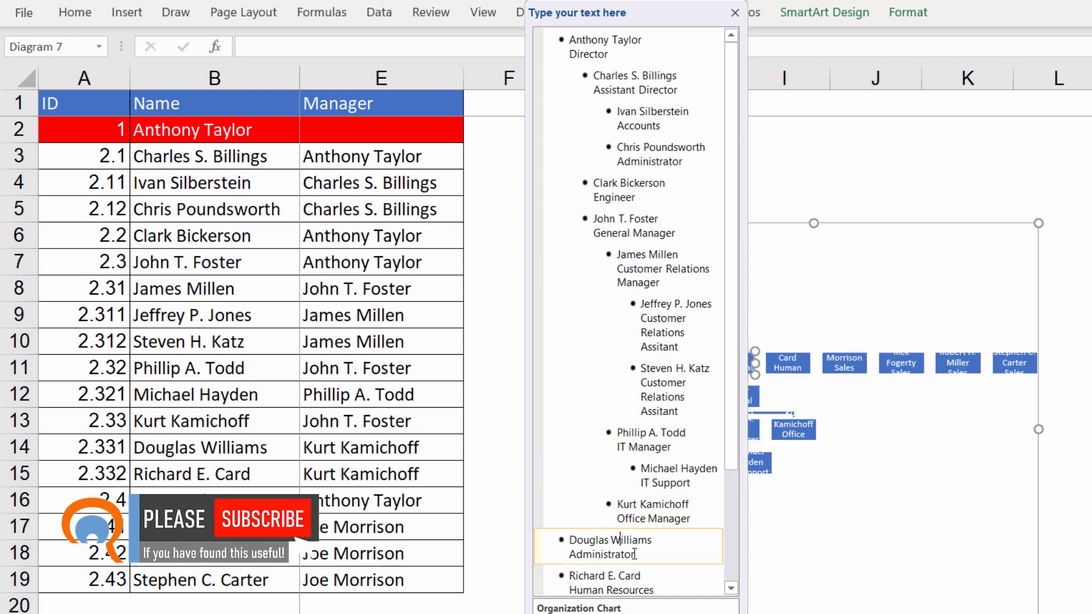
key(Tab)
key(Tab)
scroll(626, 399, down, 3)
click(609, 489)
key(Tab)
key(Tab)
key(Tab)
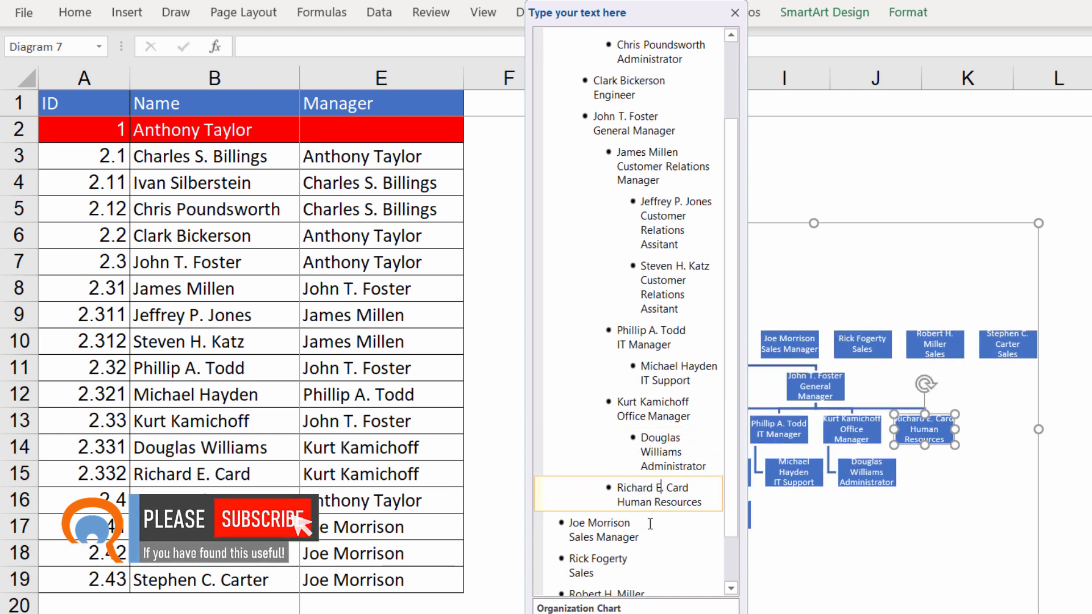
Indent the Sales Manager entry one level under the Director and the last three Sales entries together beneath the Sales Manager
click(614, 540)
key(Tab)
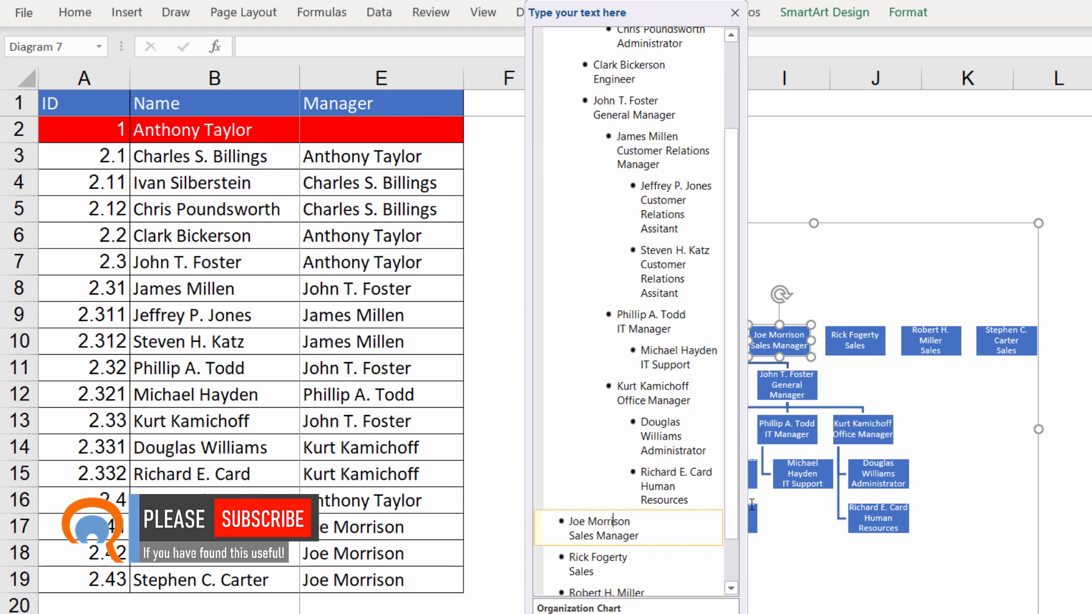
drag(593, 558, 646, 589)
key(Tab)
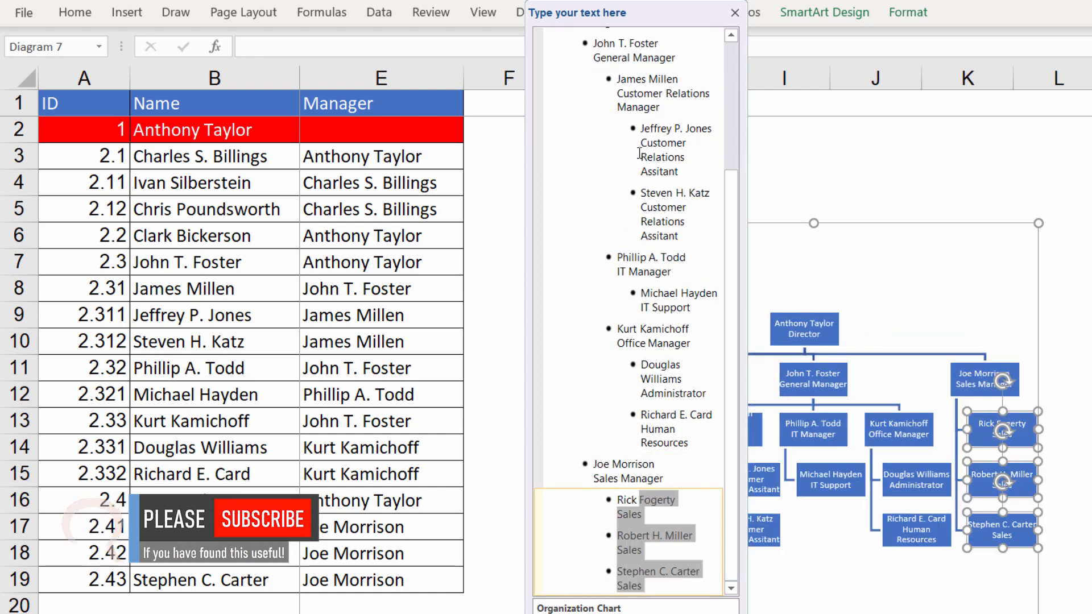
Close the text pane and resize and position the organization chart to span about columns F to M and rows 1 to 22
click(735, 12)
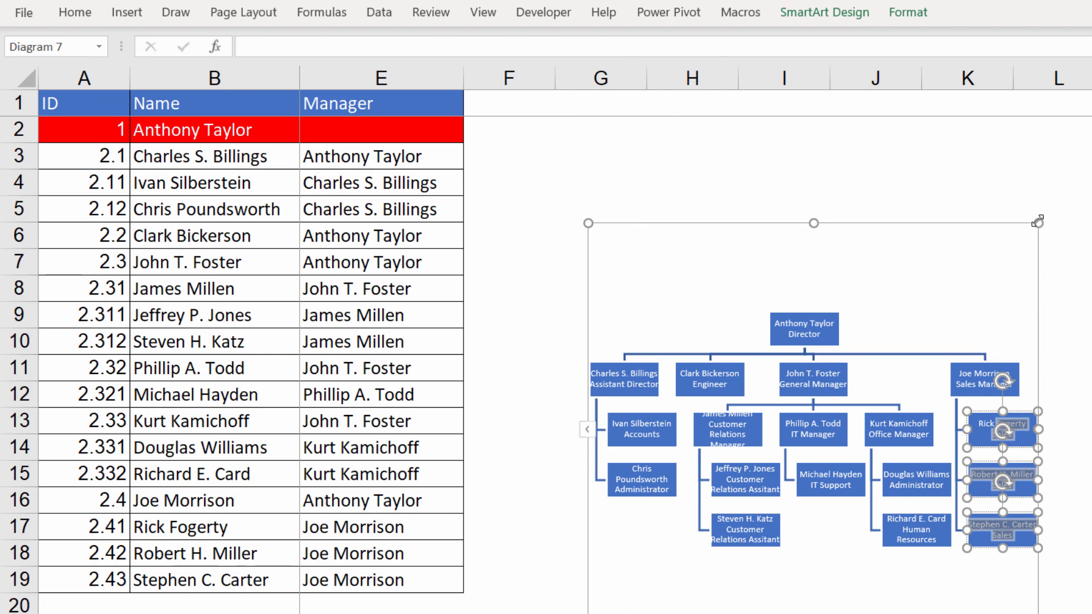
drag(1039, 222, 1091, 135)
drag(589, 135, 503, 110)
drag(885, 529, 973, 555)
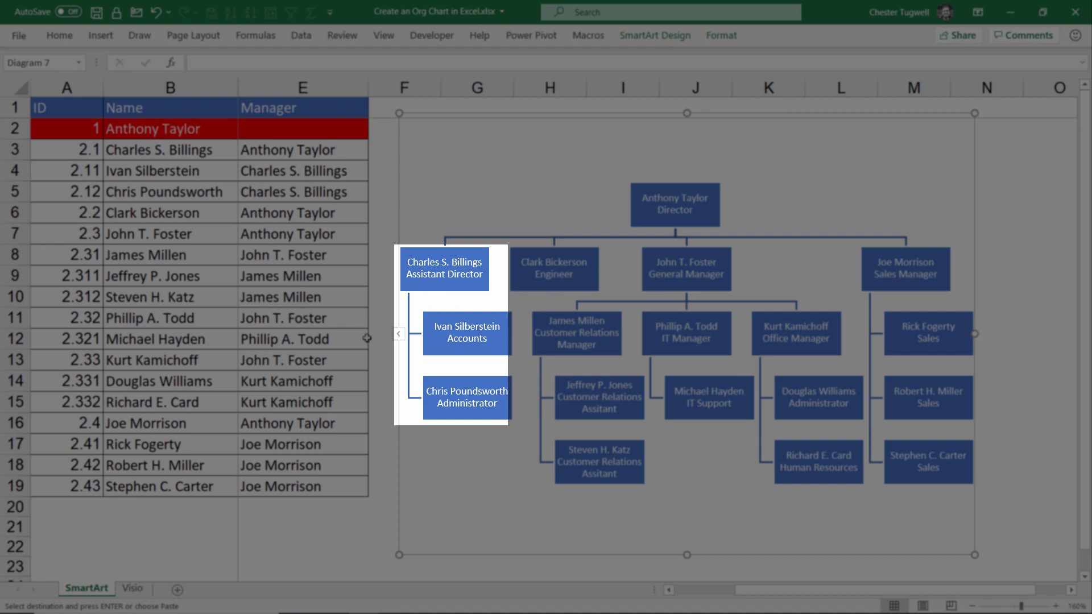
Apply the Left Hanging layout to the Assistant Director's branch of the organization chart
click(441, 282)
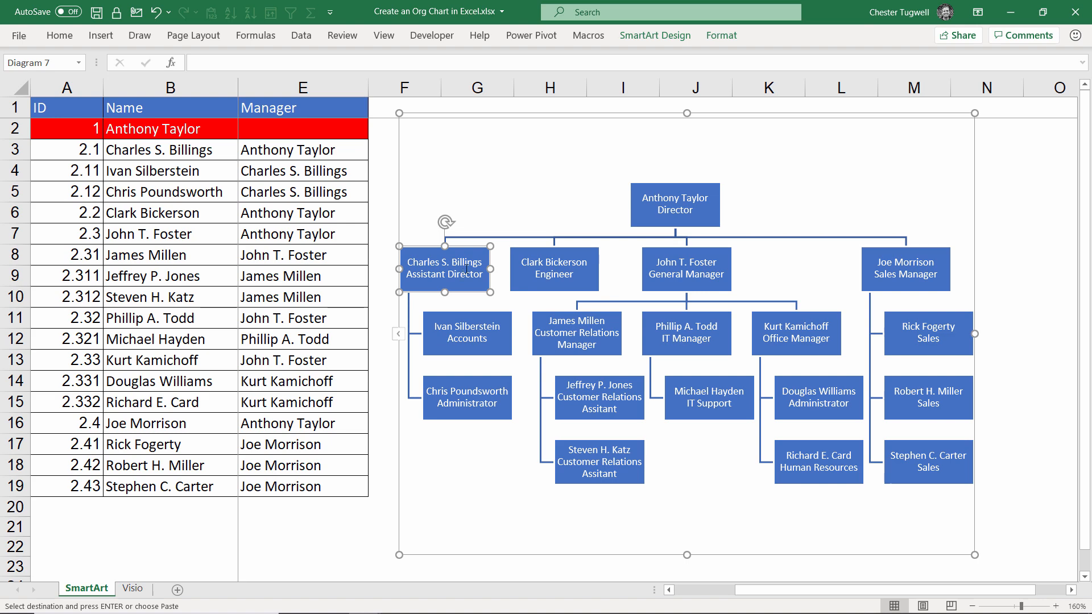
click(680, 40)
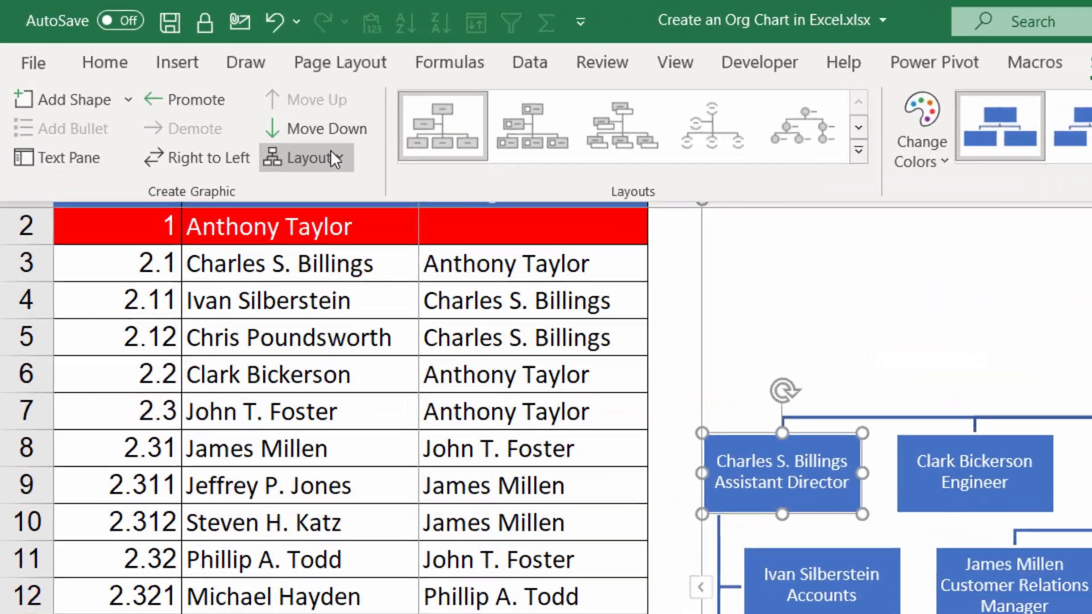
click(233, 121)
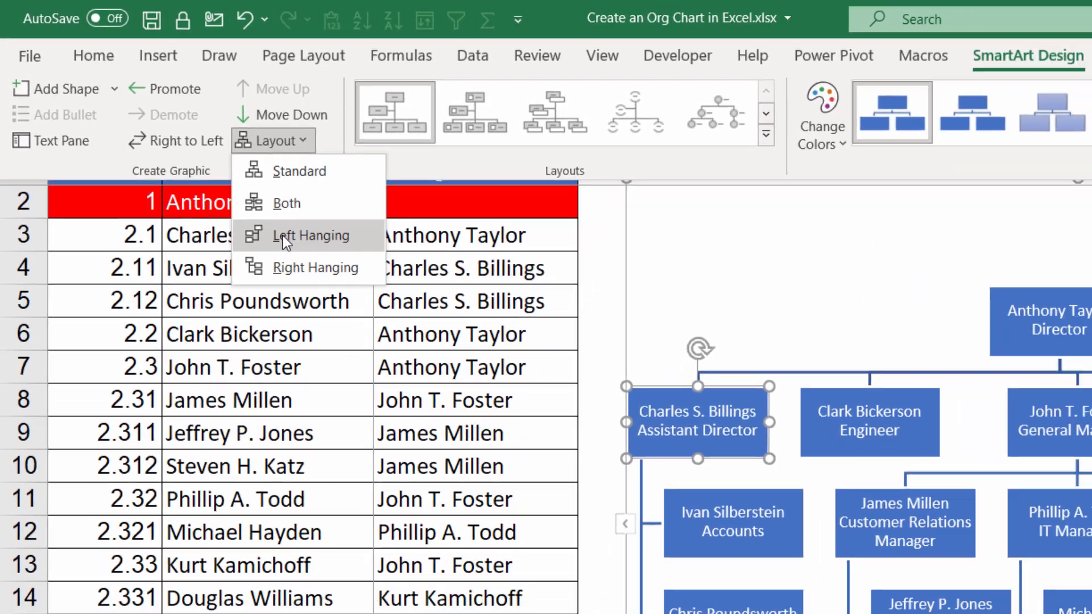
click(330, 270)
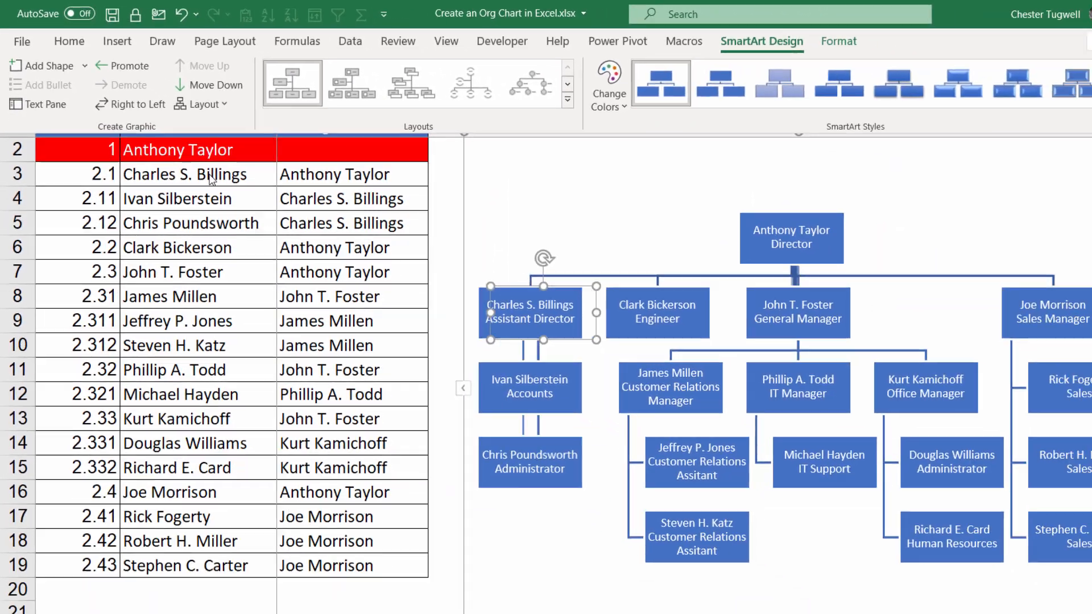
Apply the Standard layout to the Customer Relations Manager's branch and recolor the chart with the Colorful scheme of grey, light-blue and green levels
click(587, 353)
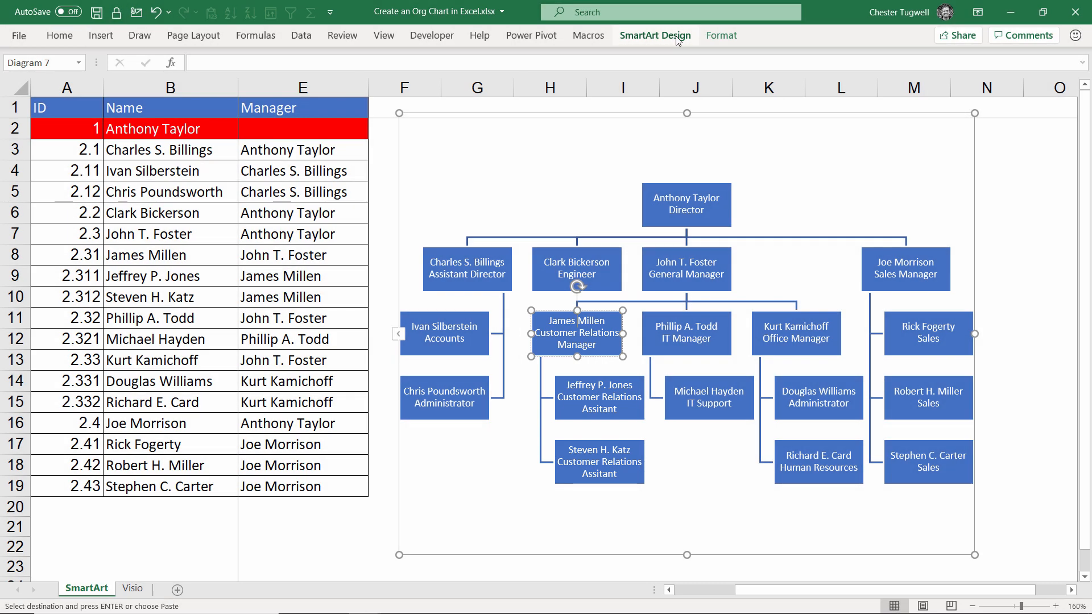
click(674, 38)
click(175, 90)
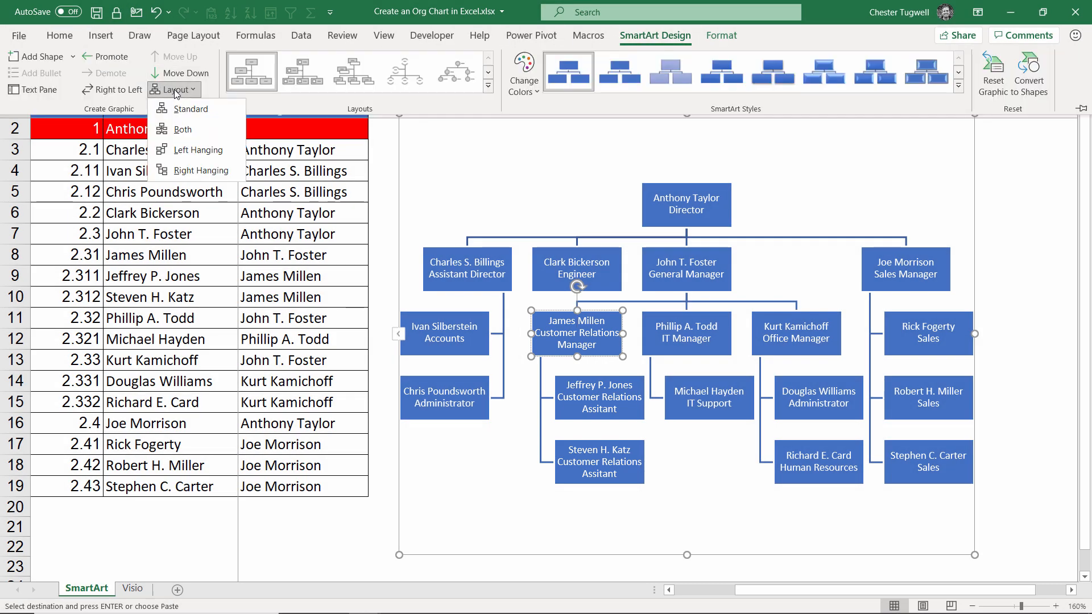
click(185, 109)
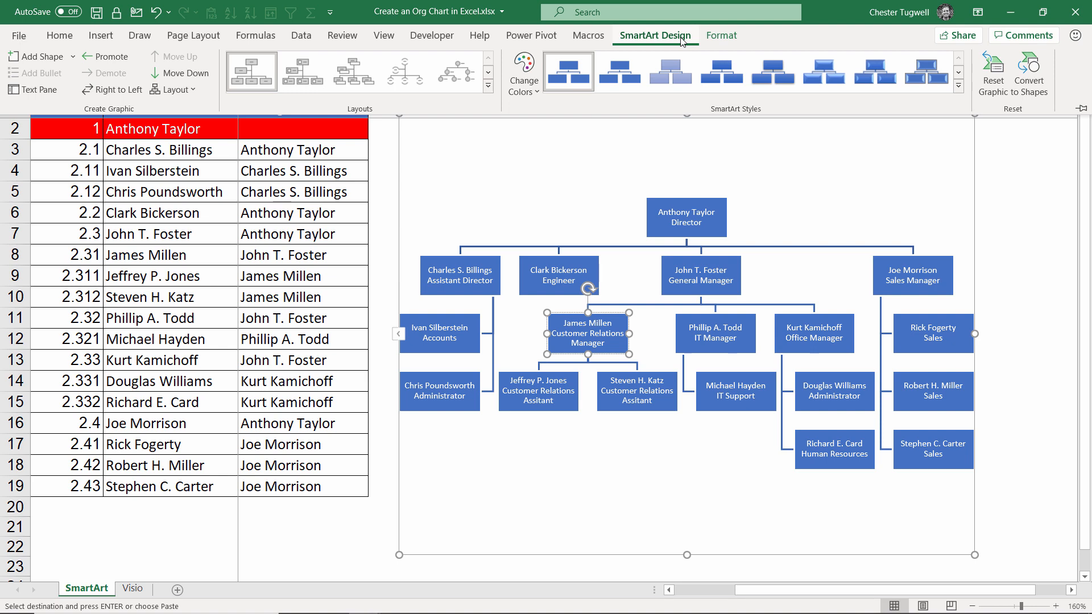
click(528, 94)
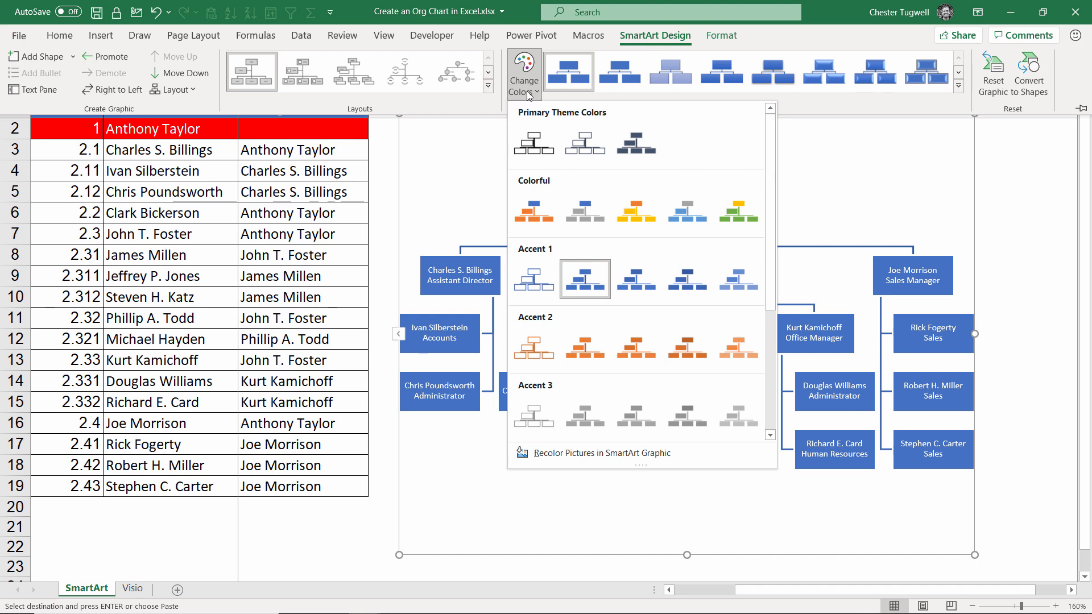
click(685, 214)
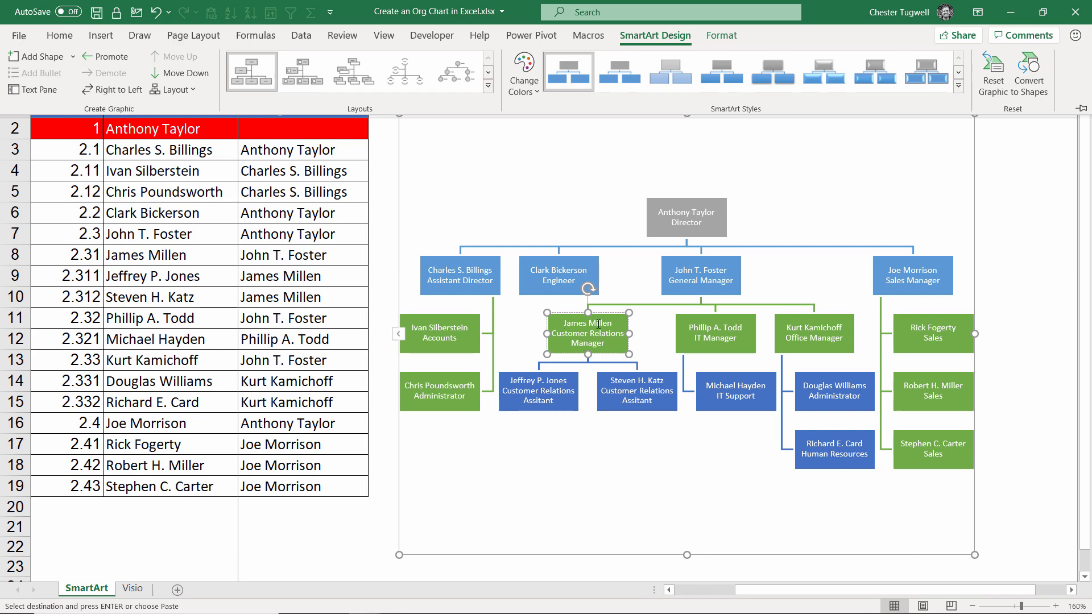
Add an entry after the second Customer Relations Assistant, entering the employee's full name with the title Assistant on a second line
click(398, 334)
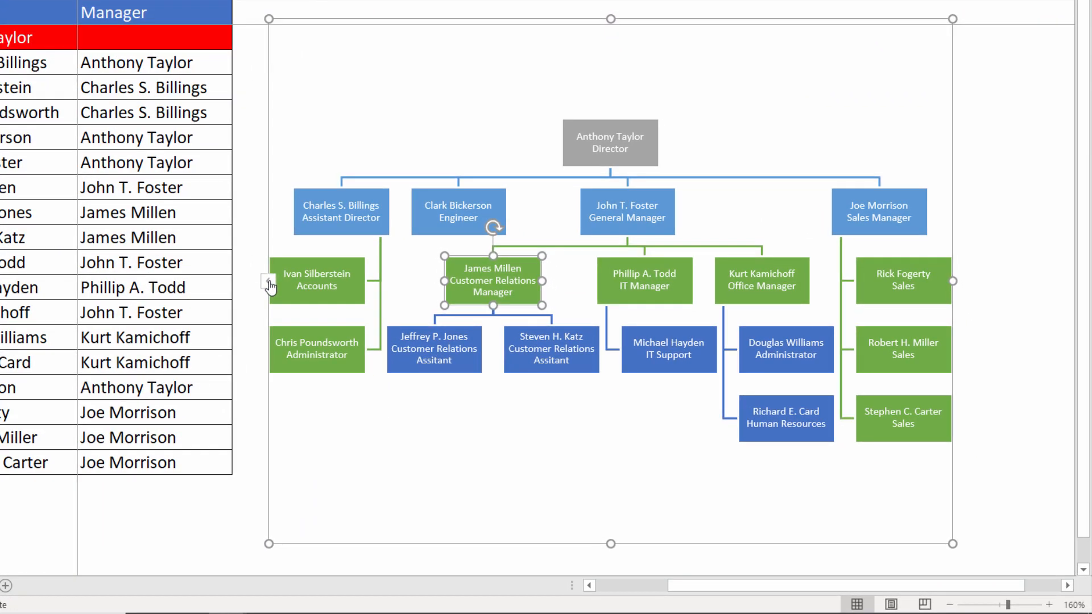
click(377, 325)
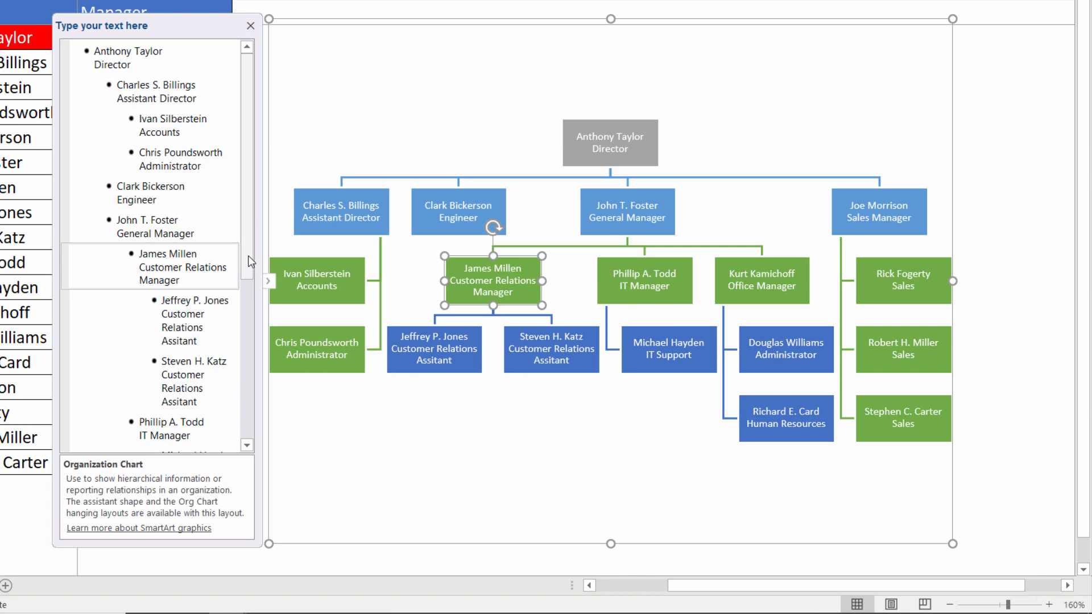
drag(248, 255, 247, 314)
click(208, 300)
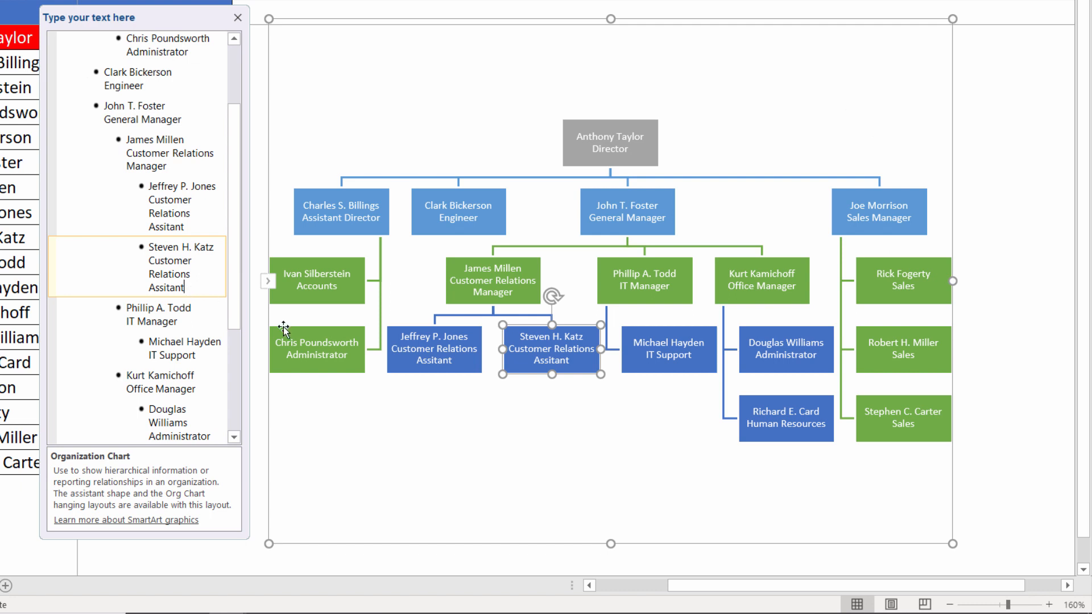
key(Return)
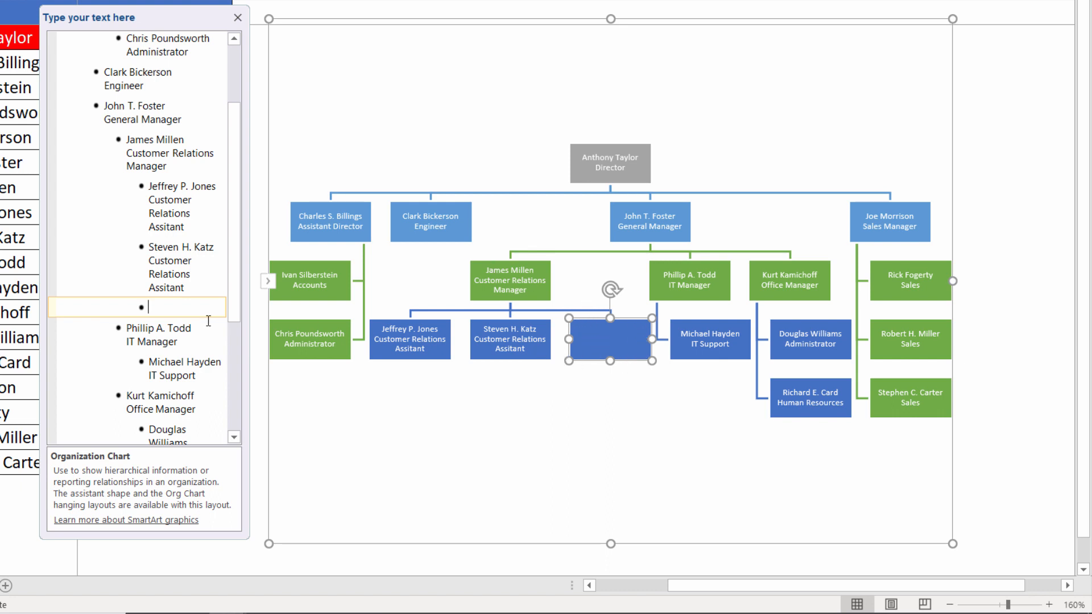
text(Chester Tugwell)
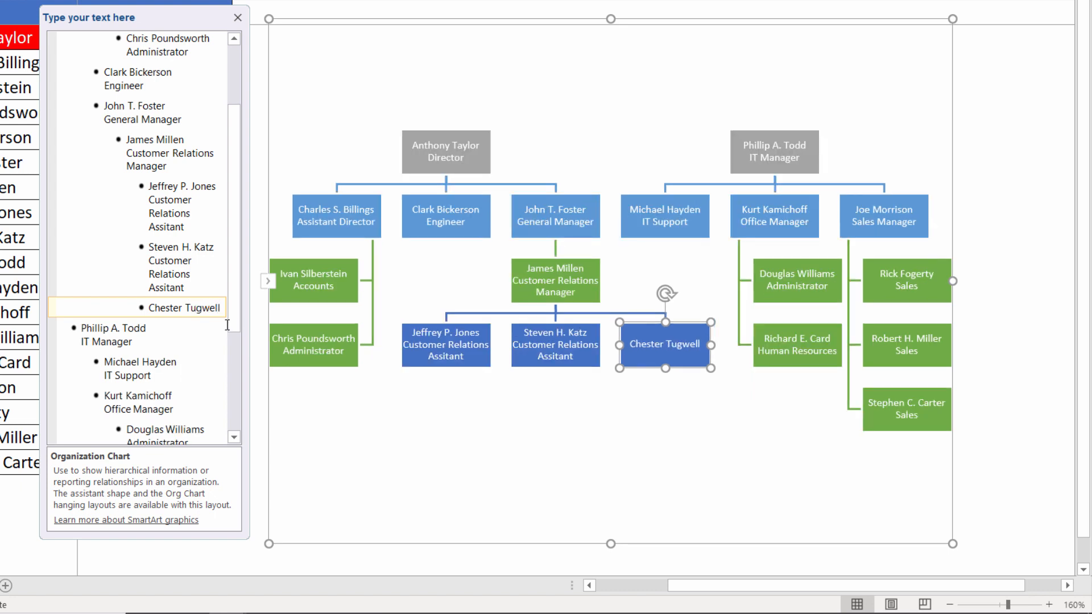
key(shift+Return)
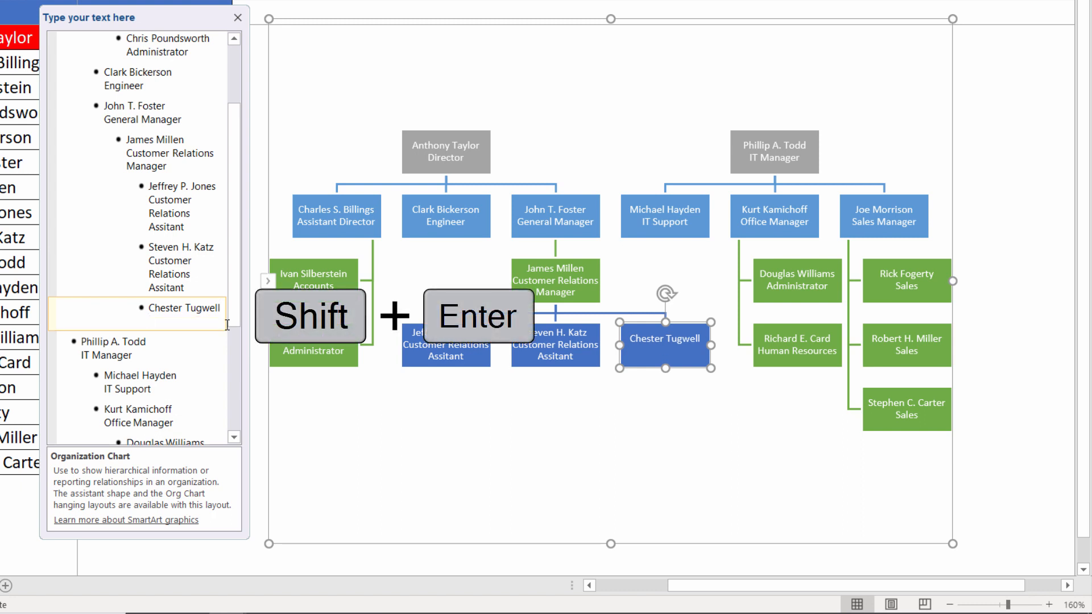
text(Assista)
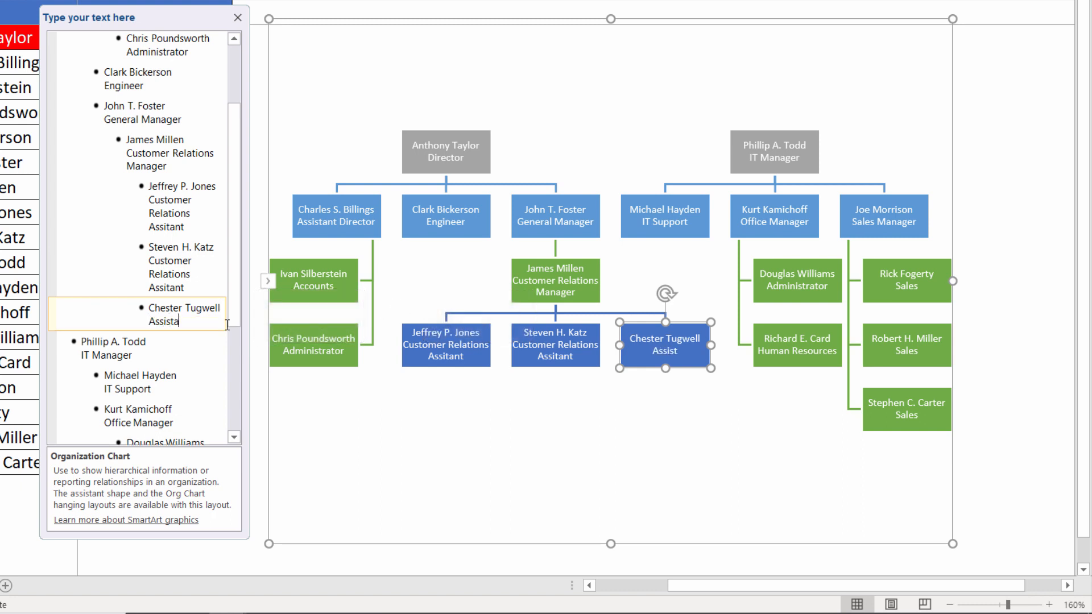
text(nt)
click(628, 344)
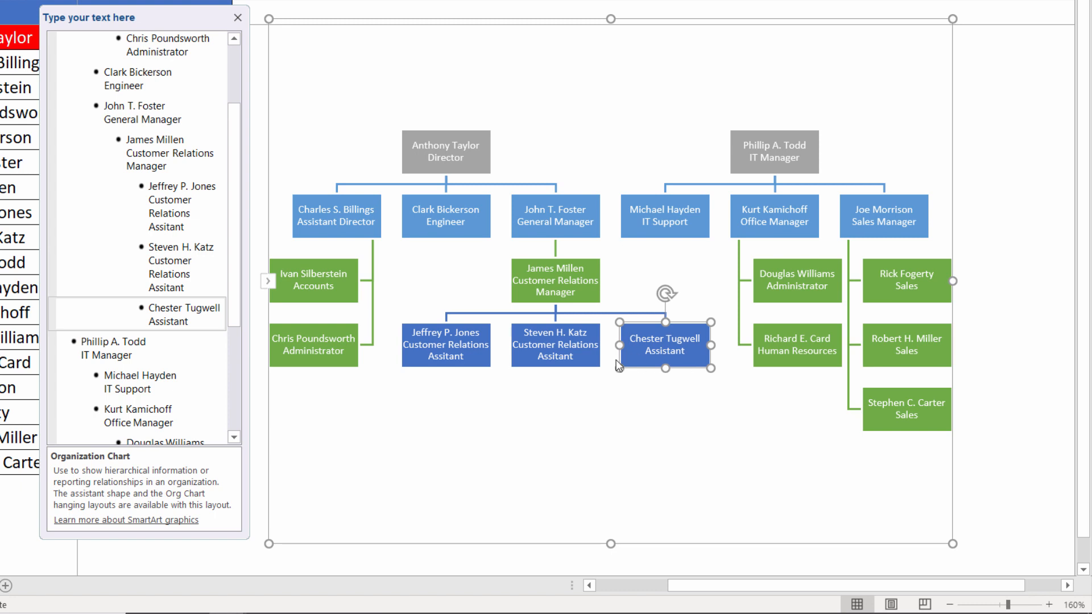
click(179, 313)
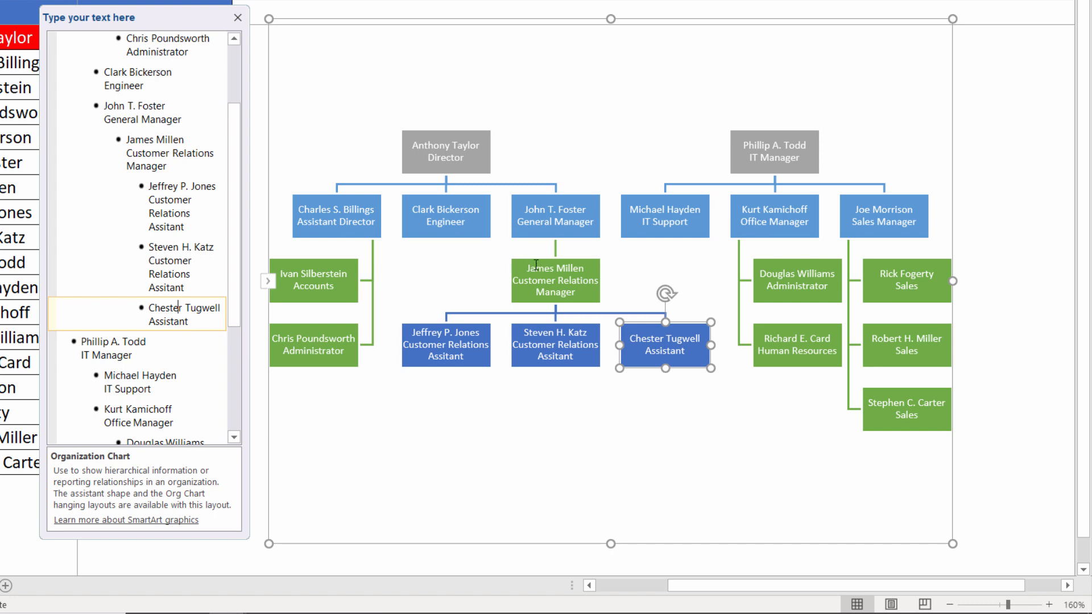
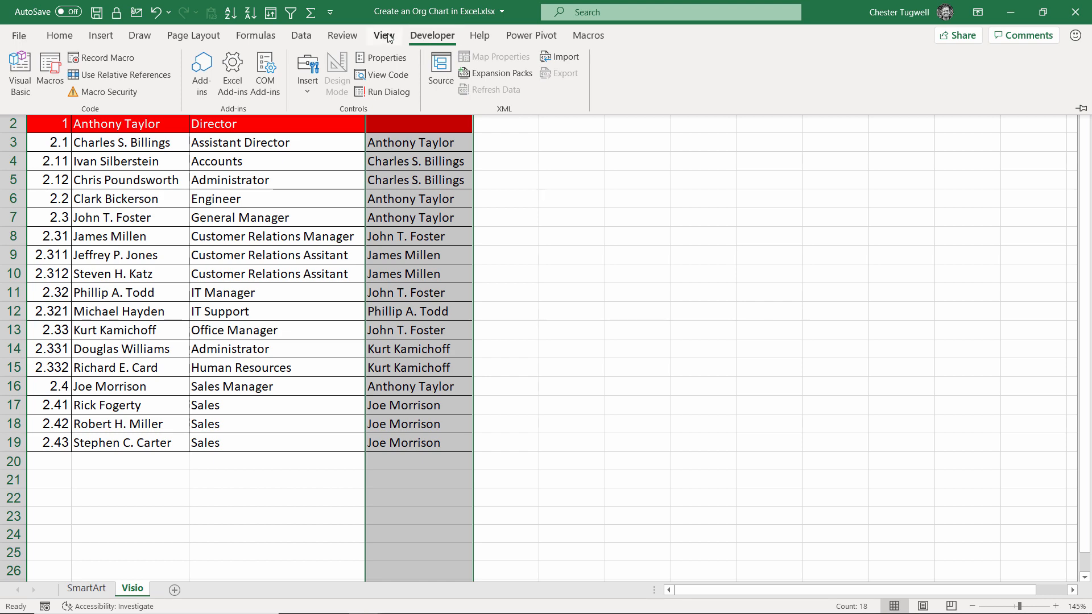
click(384, 37)
right_click(385, 34)
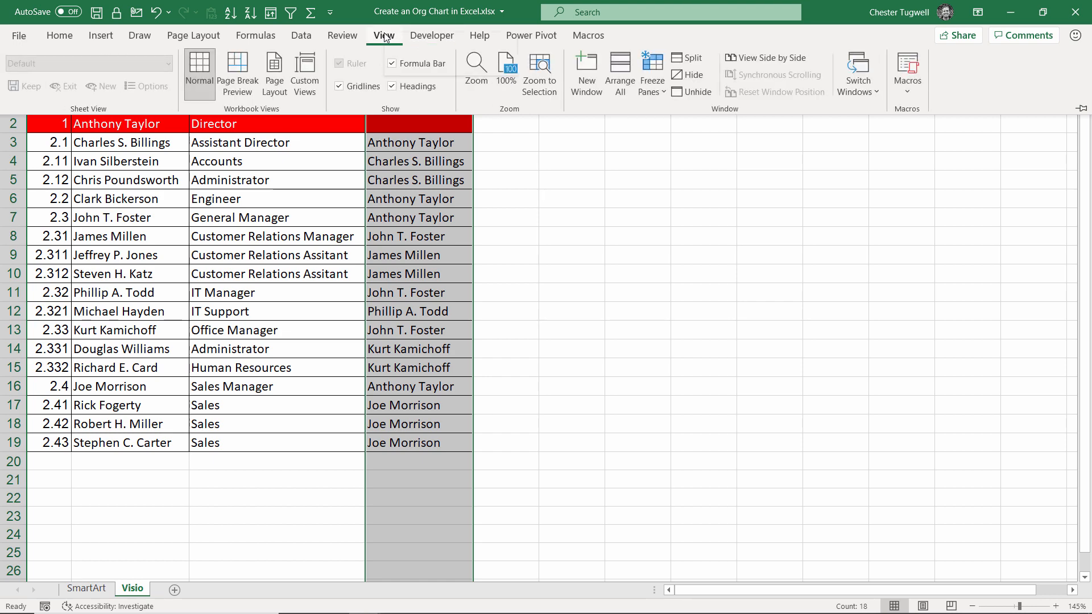
click(412, 42)
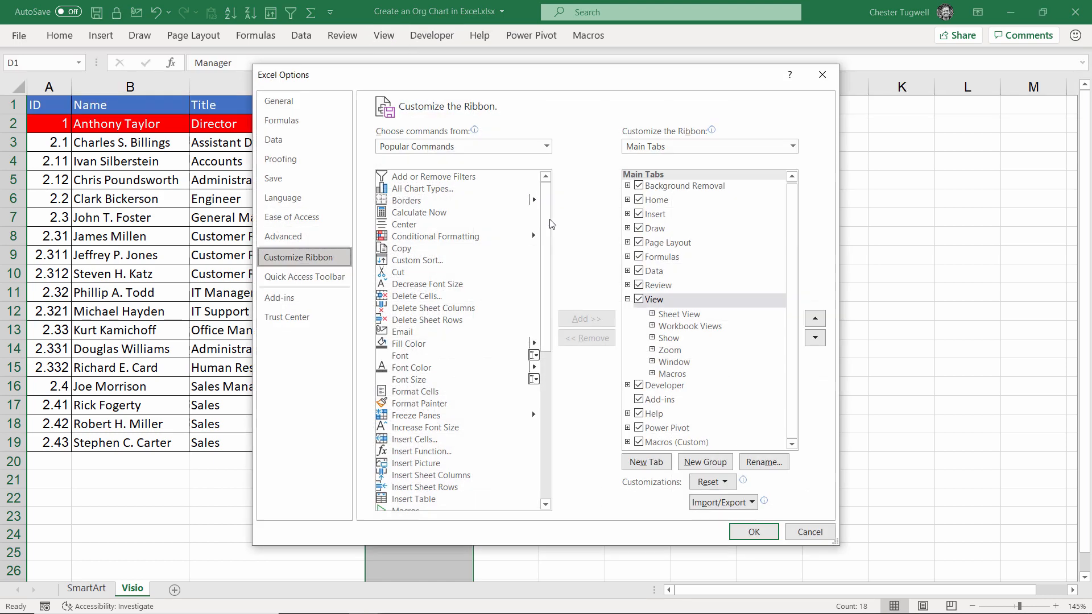
click(808, 531)
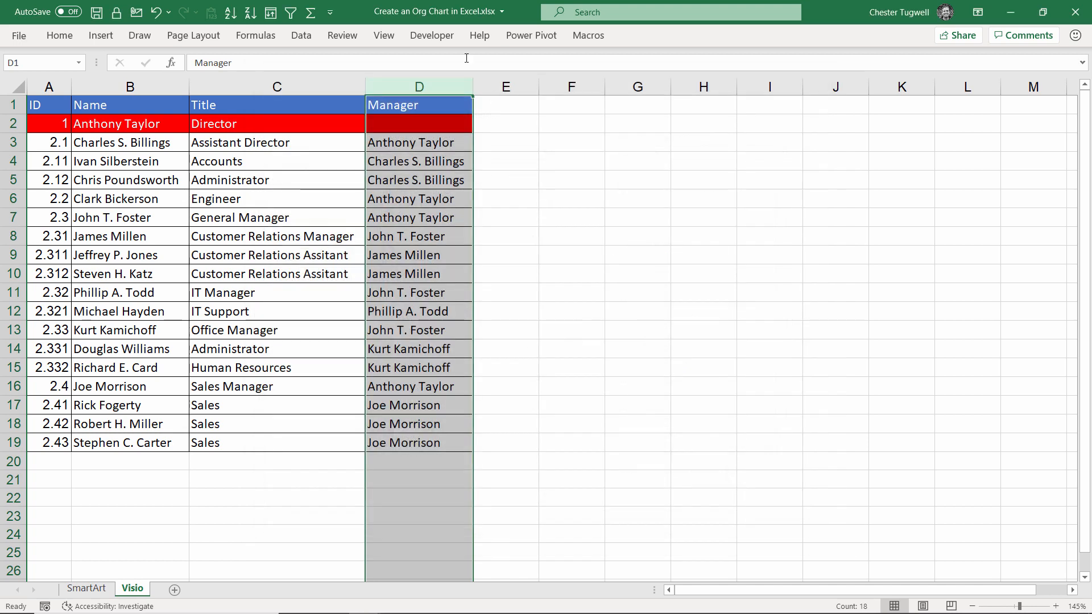
key(Down)
key(Down)
key(Down)
key(Down)
key(Down)
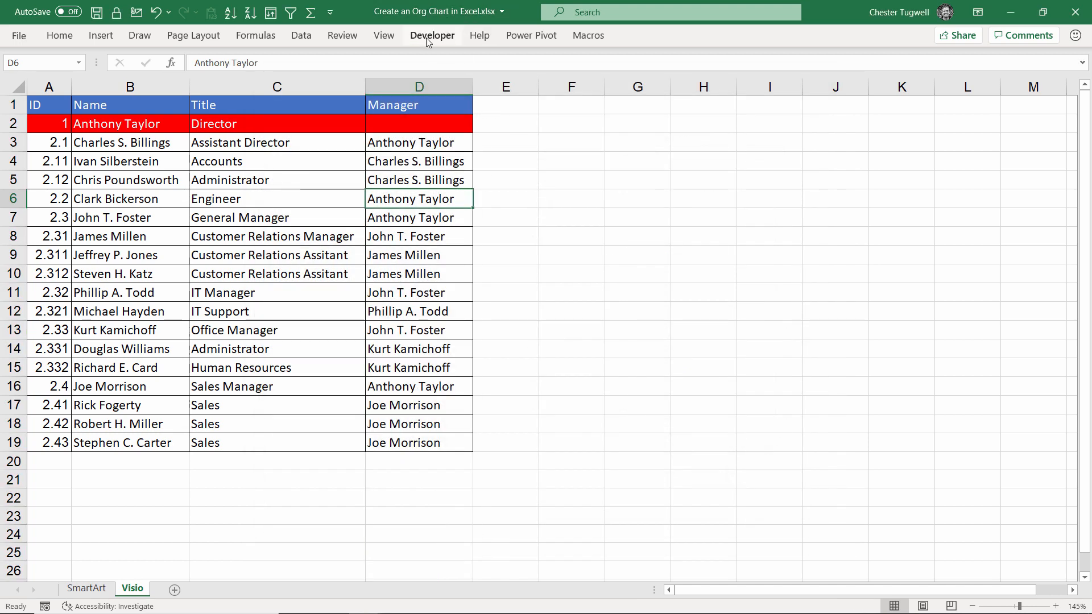
click(429, 36)
click(607, 154)
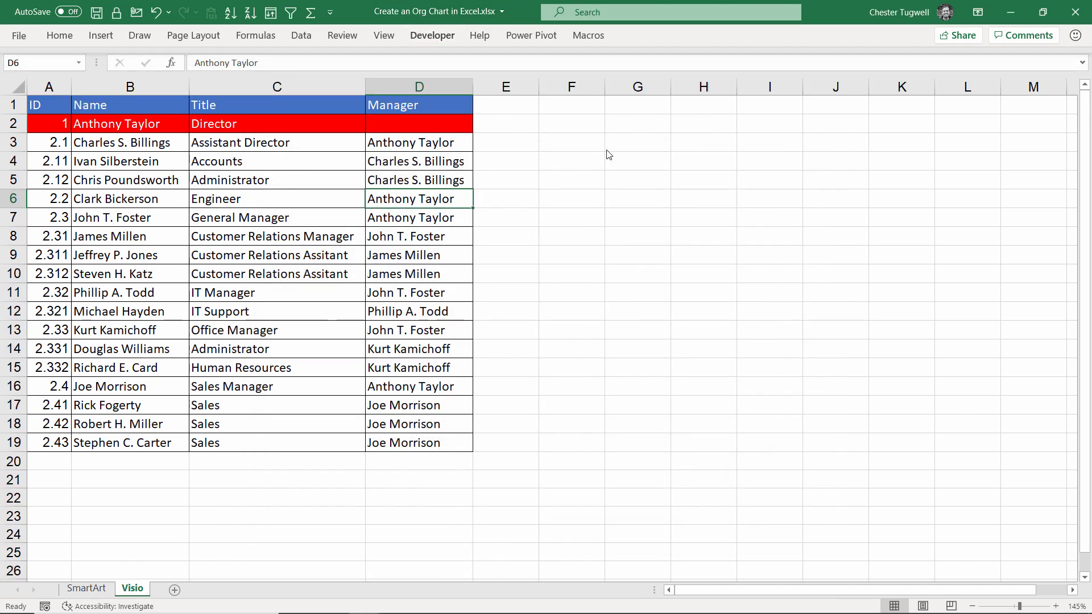
With cell G1 selected, search the Office Add-ins store for visio and add the Microsoft Visio Data Visualizer, accepting its terms
click(637, 105)
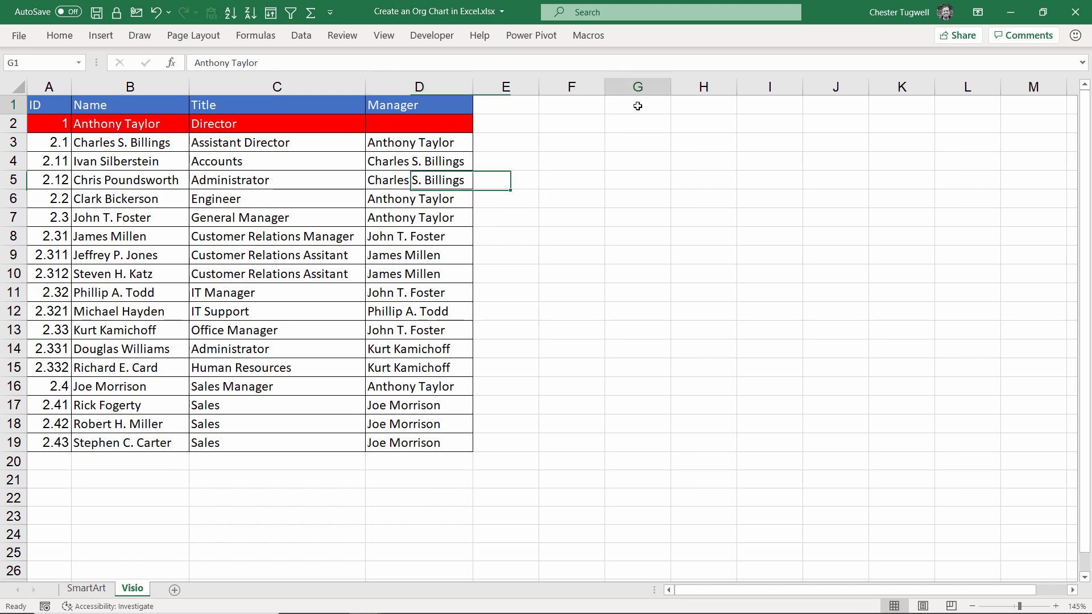
click(431, 39)
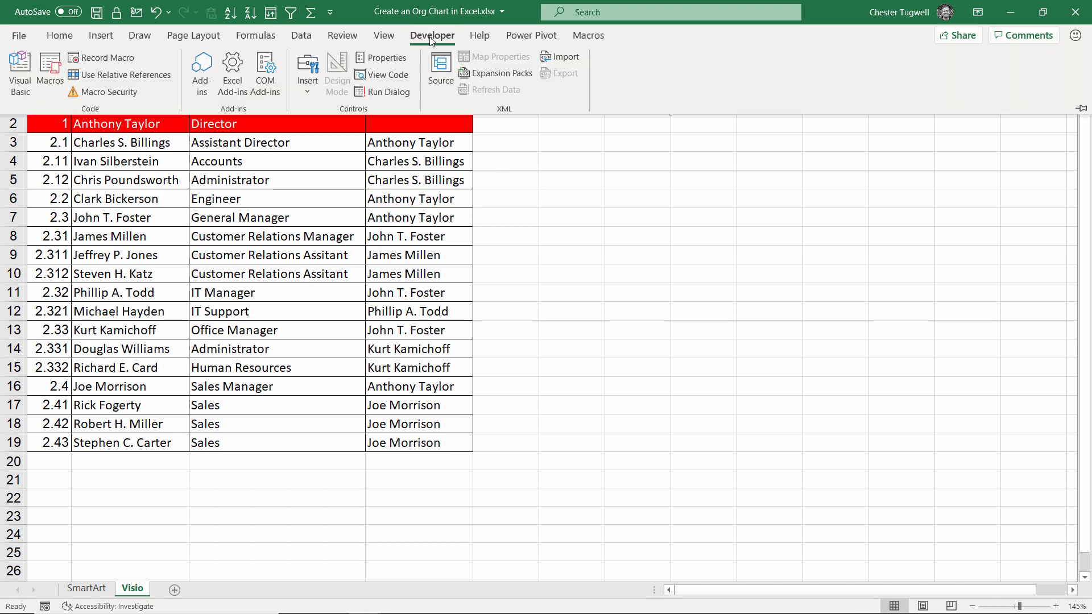
click(201, 73)
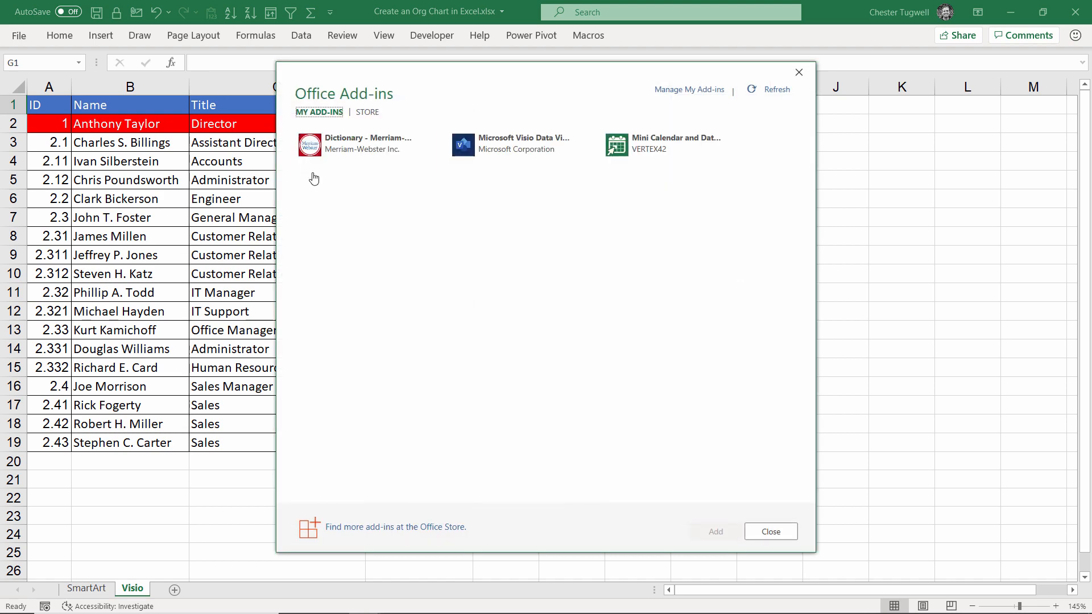
click(368, 112)
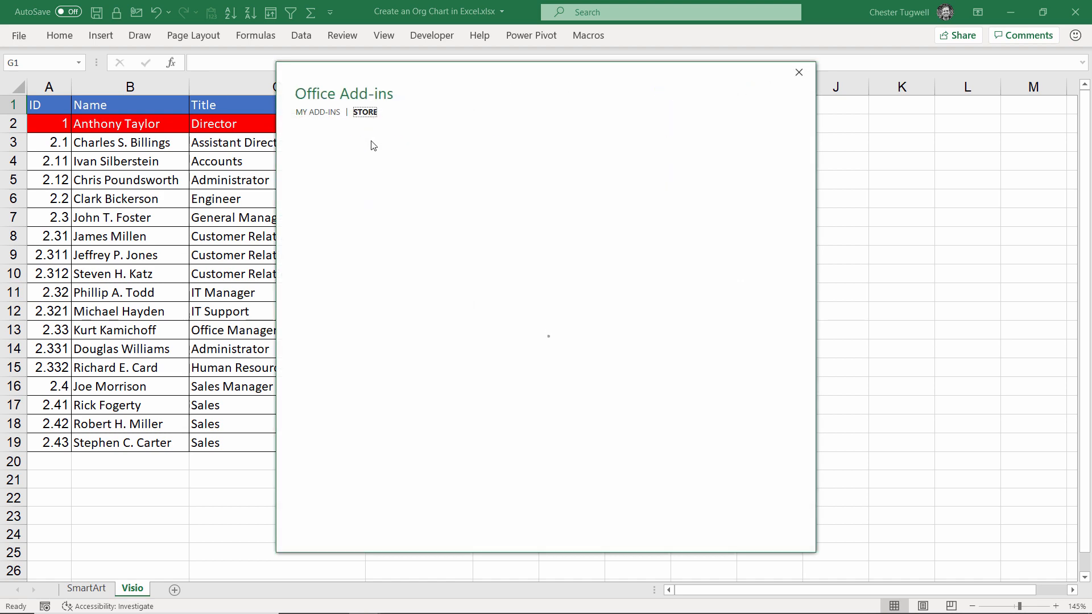
click(362, 185)
text(vis)
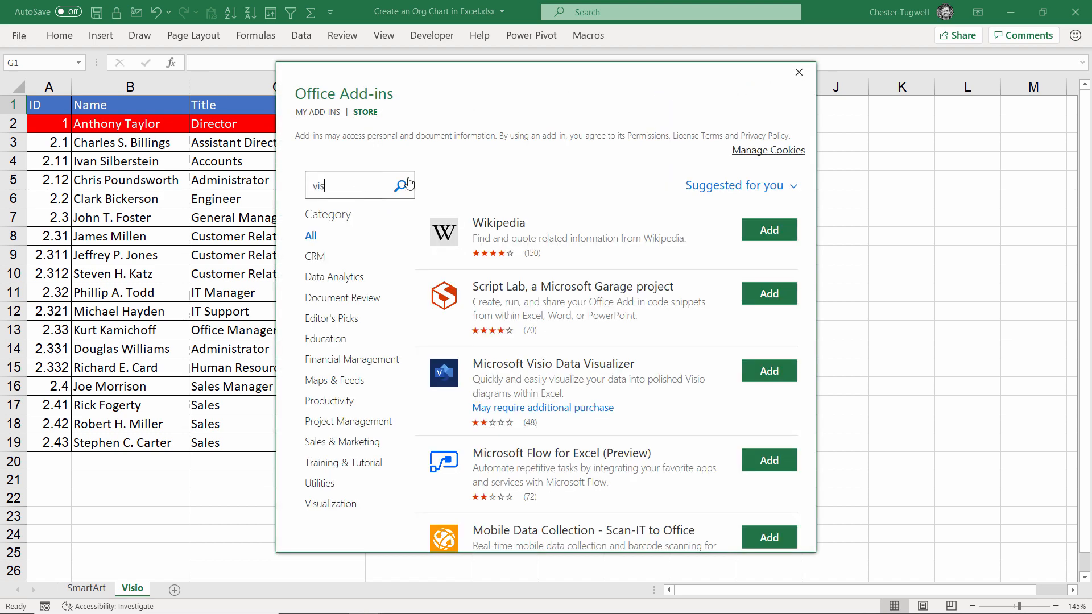
text(io)
click(401, 185)
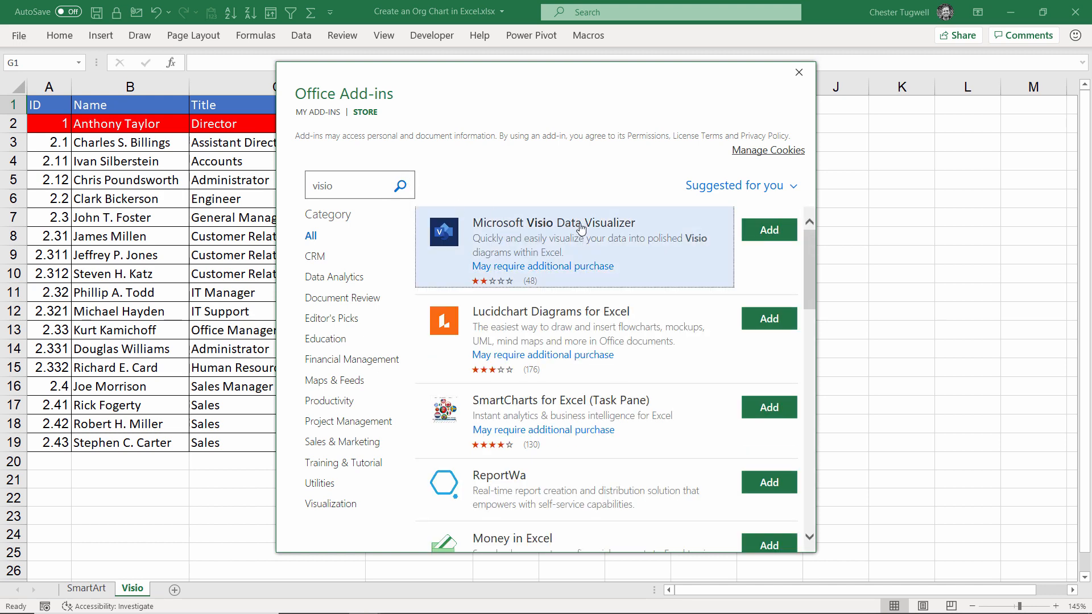
click(759, 237)
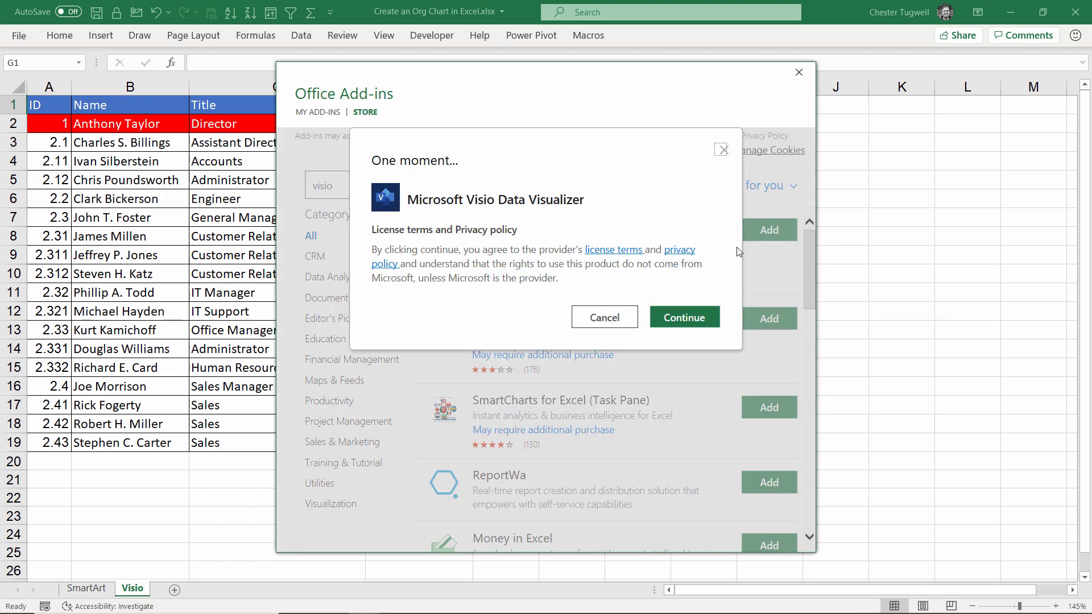
click(676, 320)
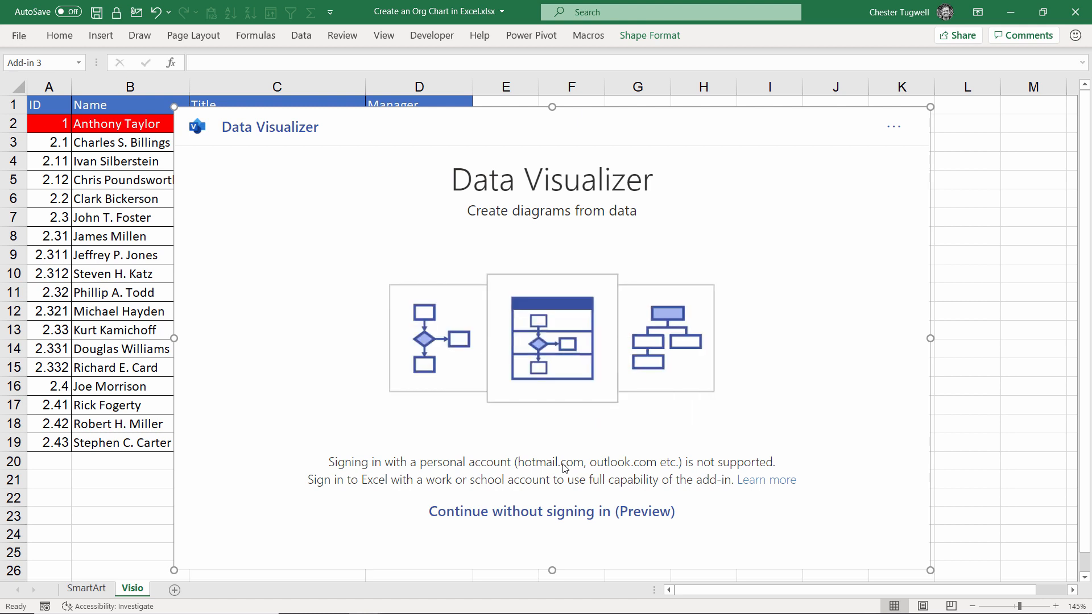
Continue in Data Visualizer without signing in and insert the Quick Start organization chart with its starter data
click(566, 512)
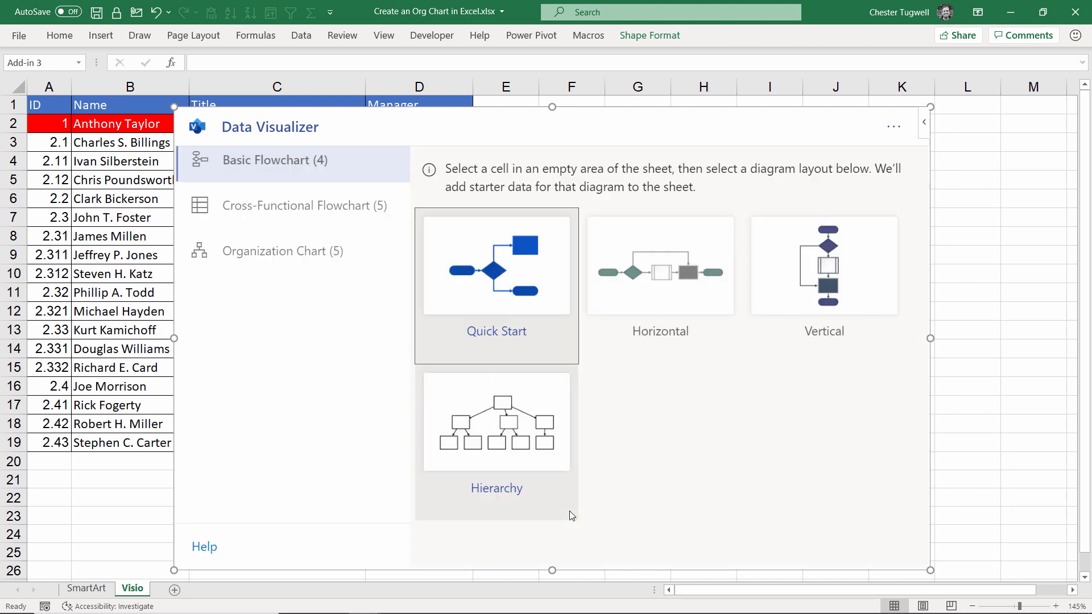
click(249, 265)
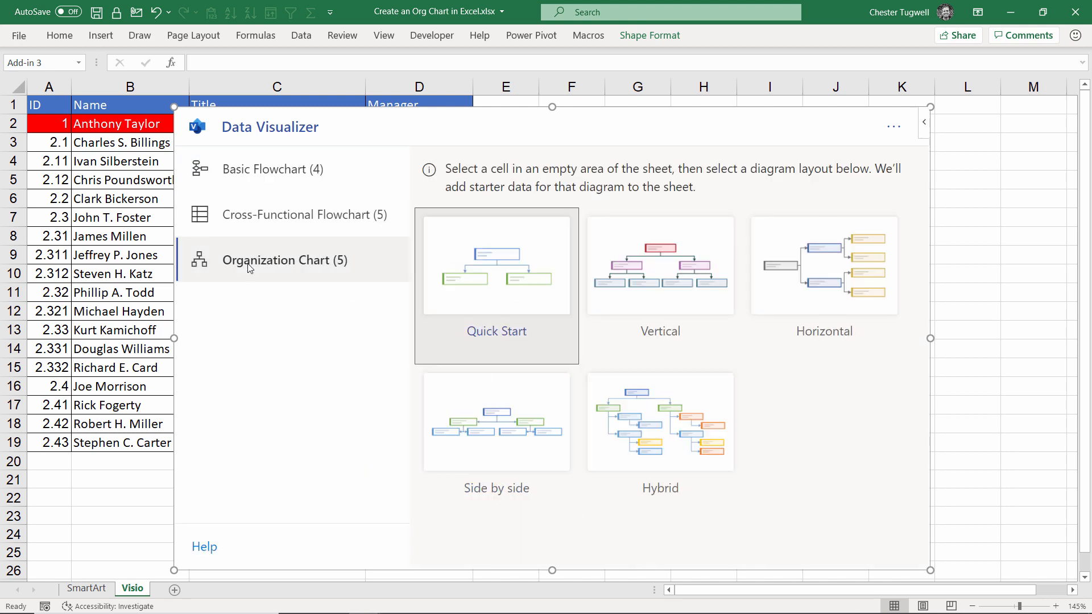
click(495, 276)
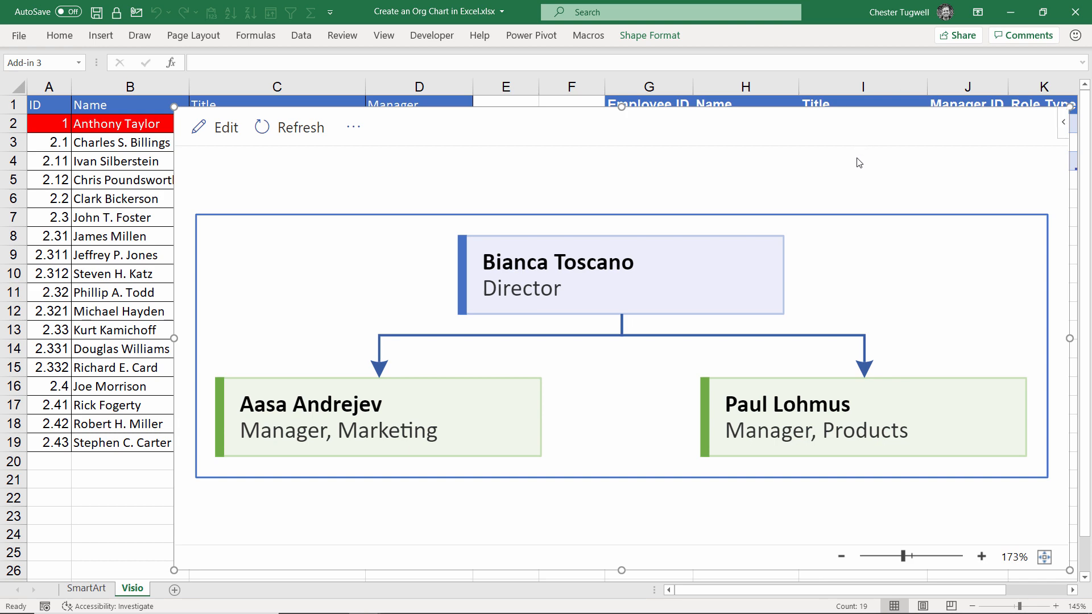
Shrink the Data Visualizer diagram to span about columns F to K and rows 13 to 26, uncovering both data tables
drag(174, 107, 569, 332)
click(1072, 590)
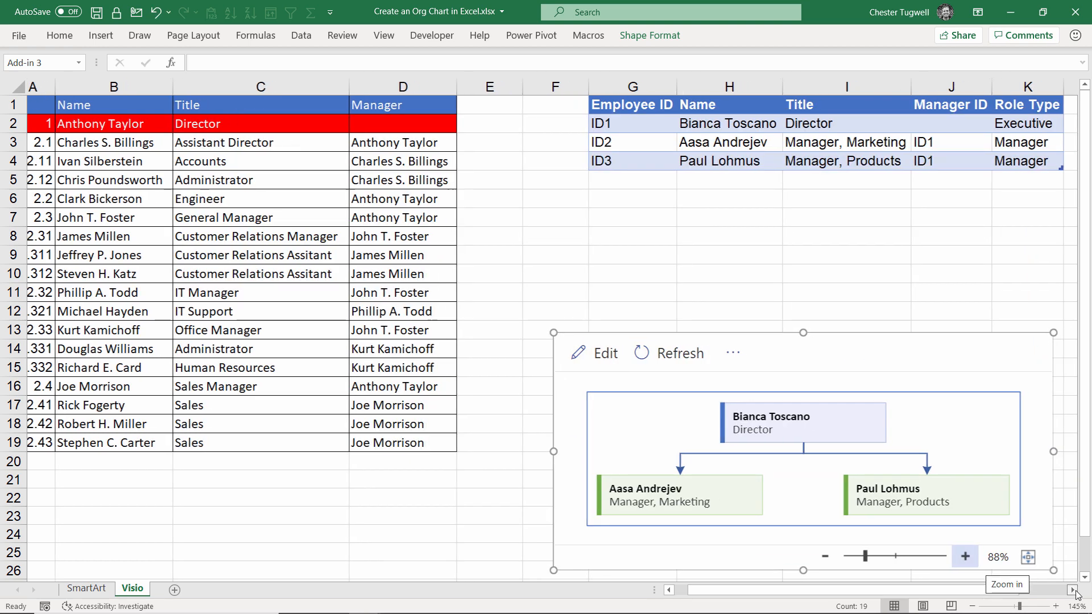
click(1072, 590)
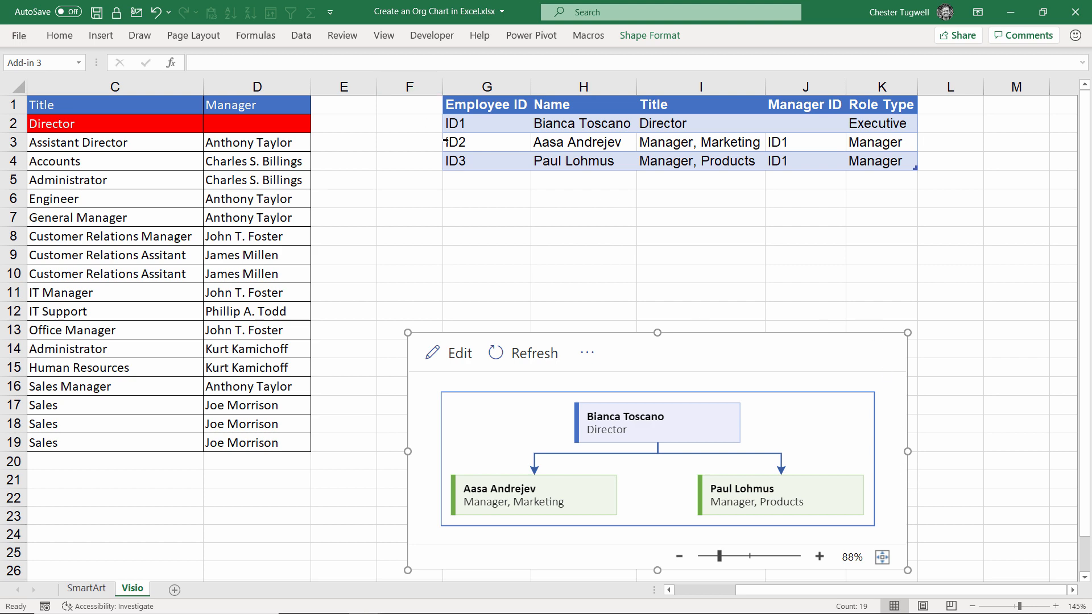
drag(797, 595, 691, 601)
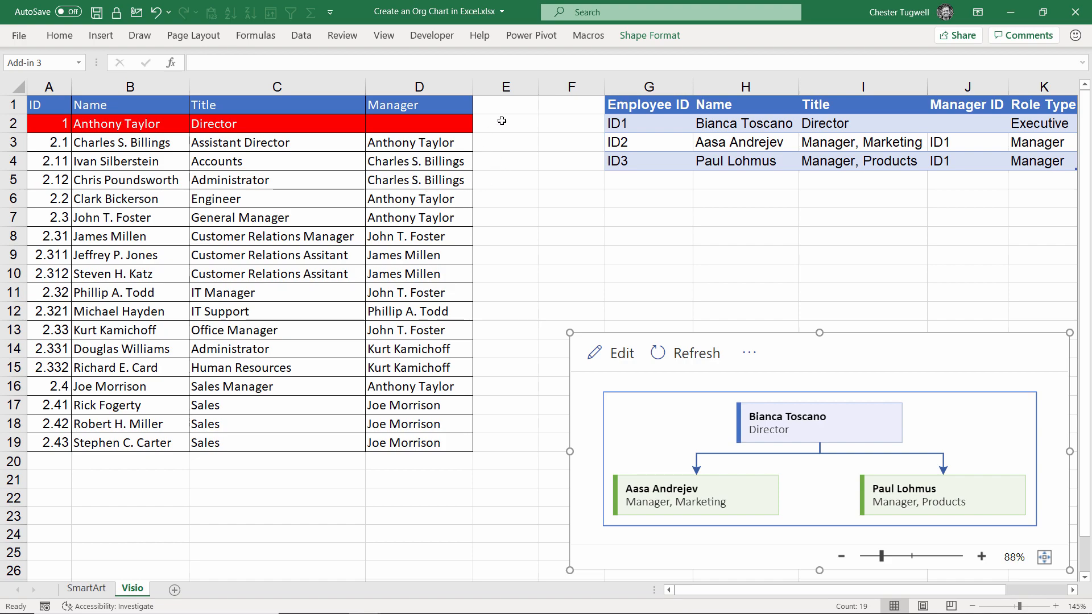
In cell E3, enter =XLOOKUP(D3:D19,B2:B19,A2:A19) to return the ID of each employee's manager
click(505, 143)
text(=)
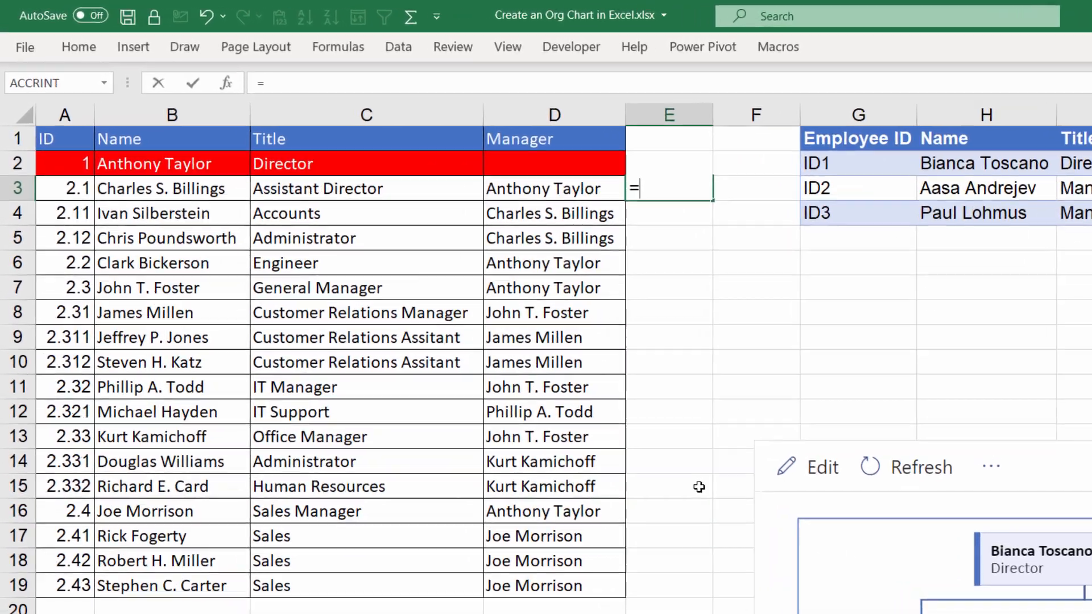
text(xl)
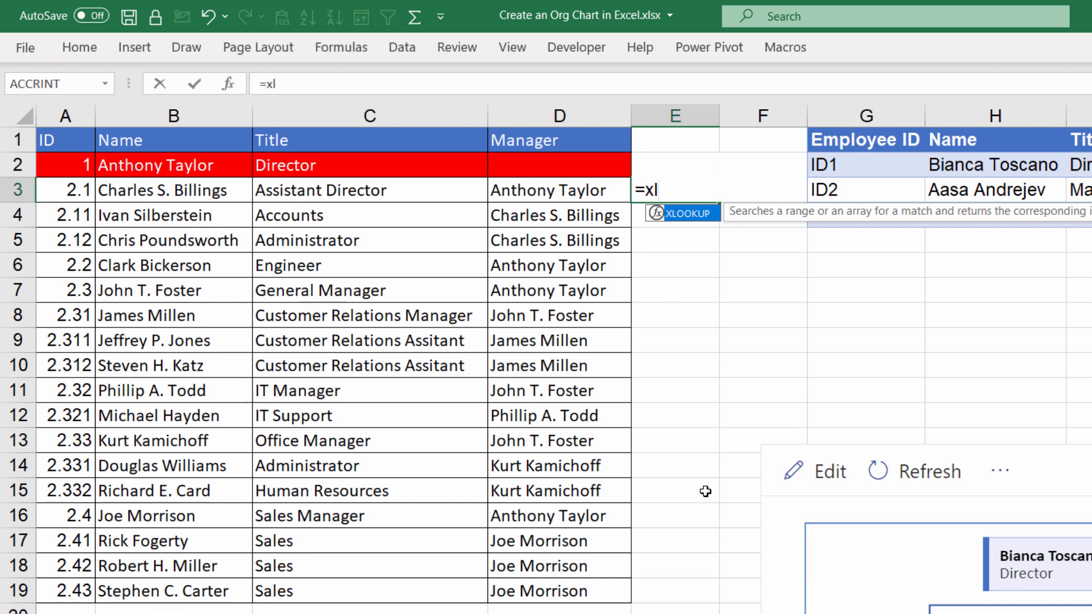
key(Tab)
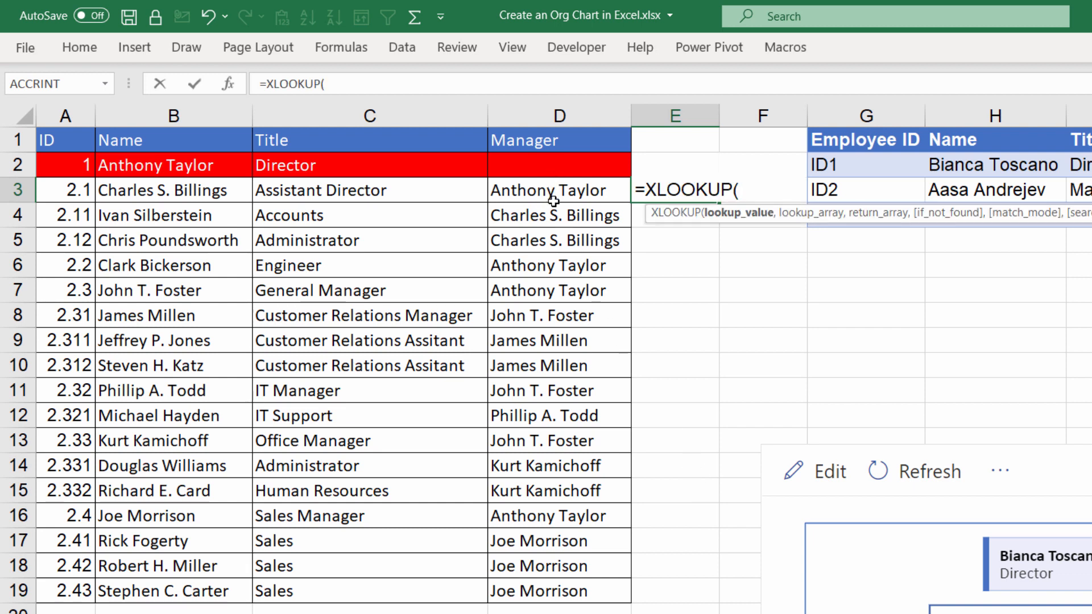
drag(553, 191, 549, 590)
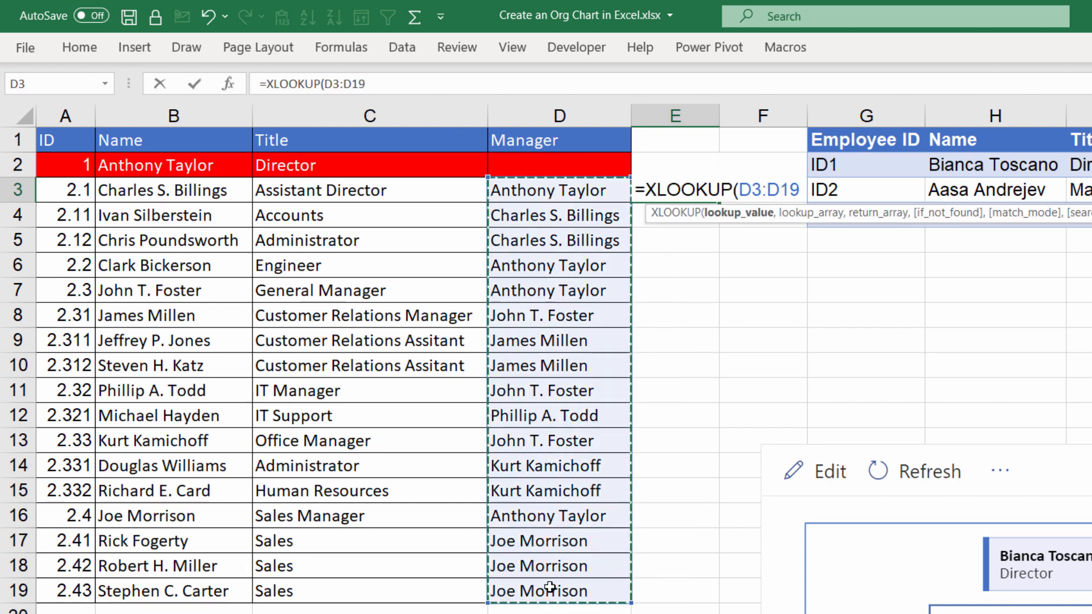
text(,)
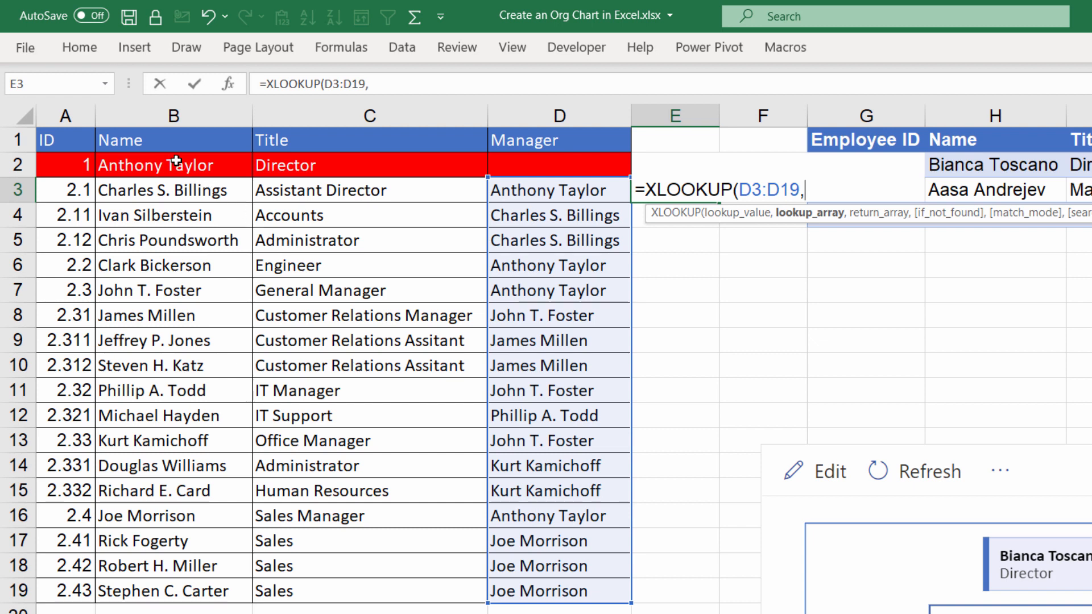
drag(176, 161, 188, 597)
text(,)
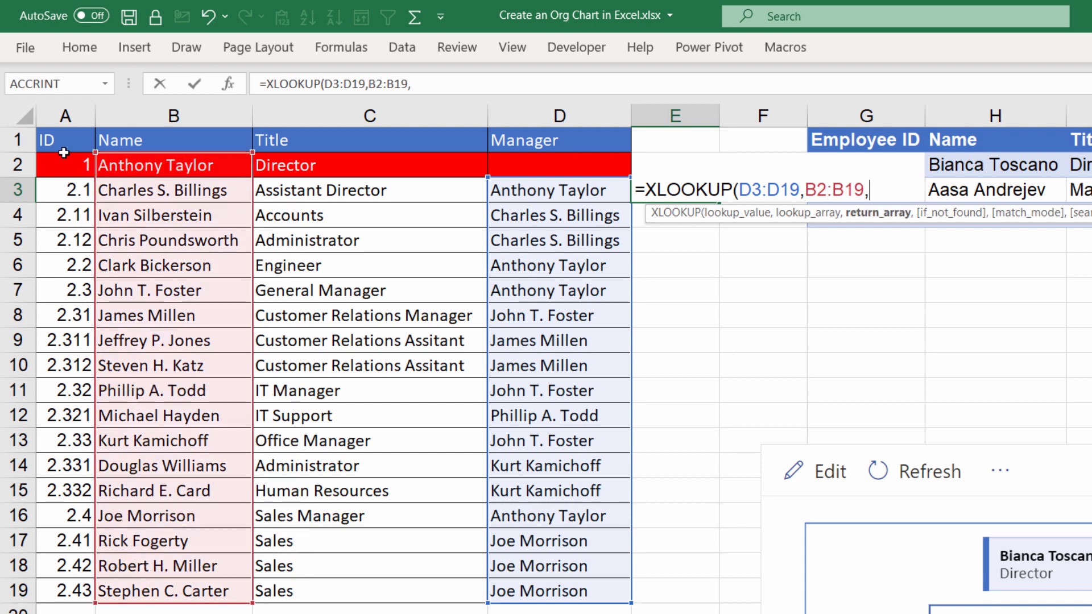
drag(64, 152, 67, 584)
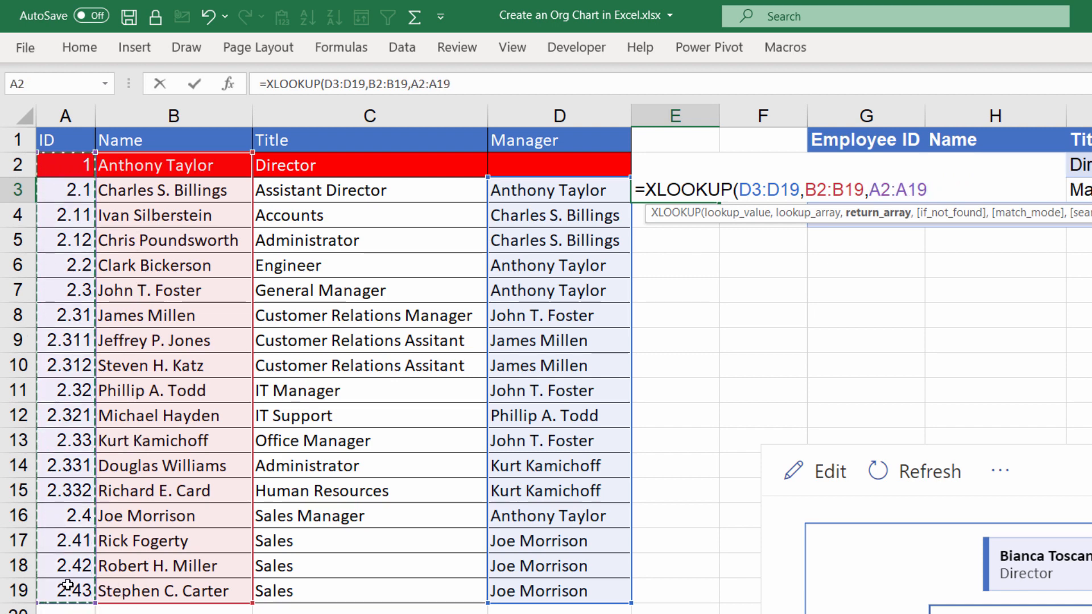
text())
key(Return)
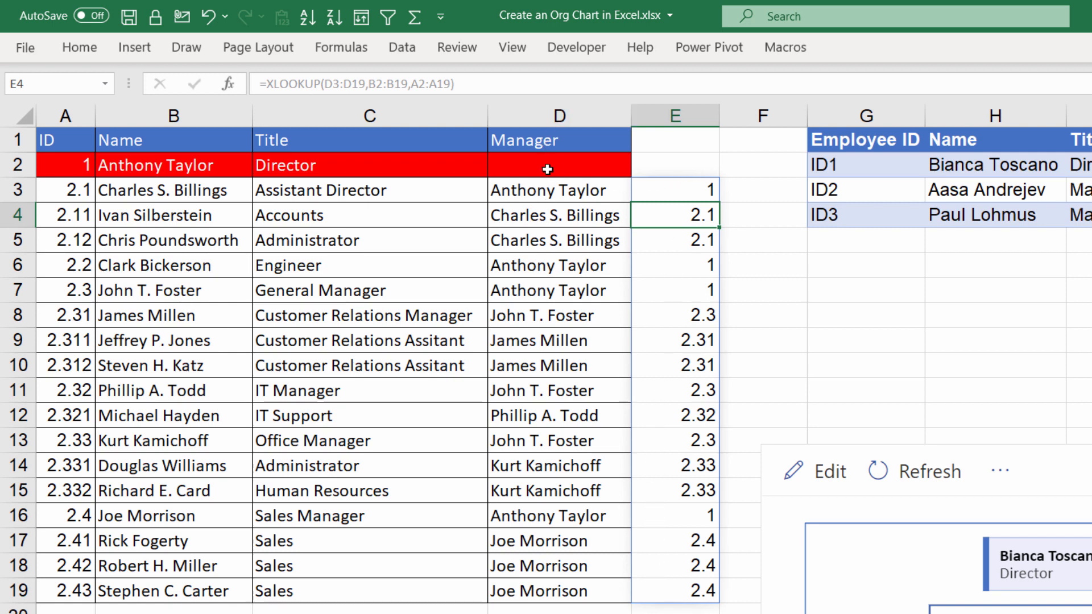
Replace the XLOOKUP formula results in E3:E19 with their static values
drag(675, 187, 661, 582)
key(ctrl+c)
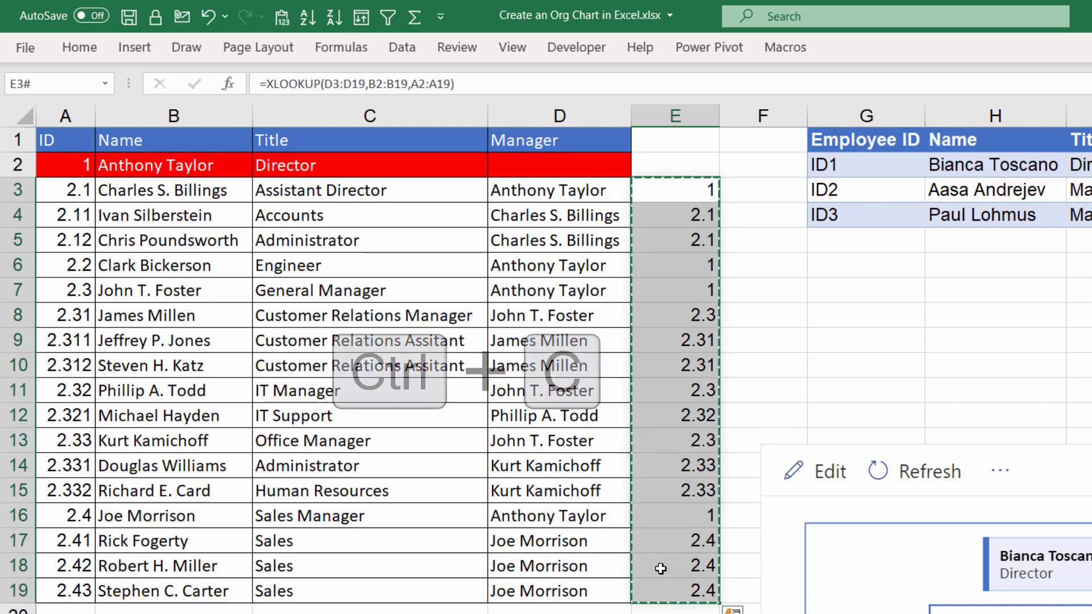
click(91, 50)
click(28, 119)
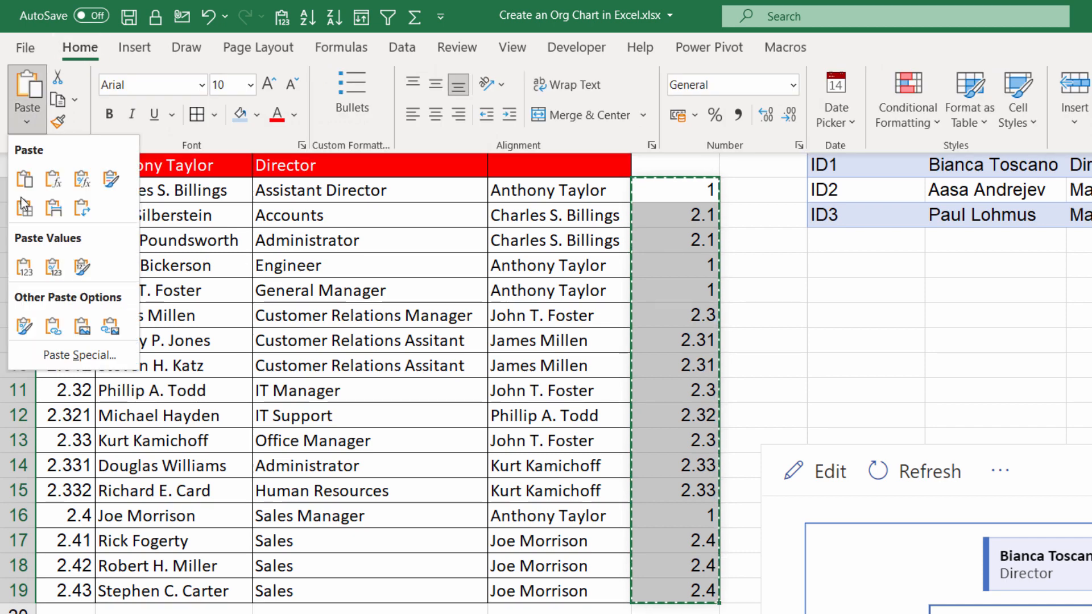
click(23, 266)
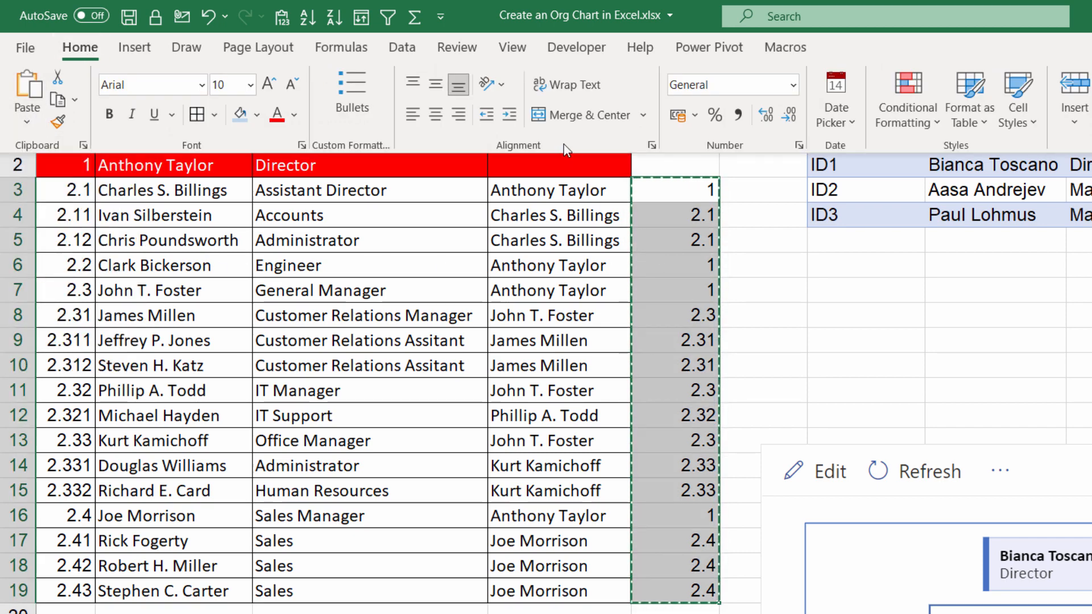
click(585, 292)
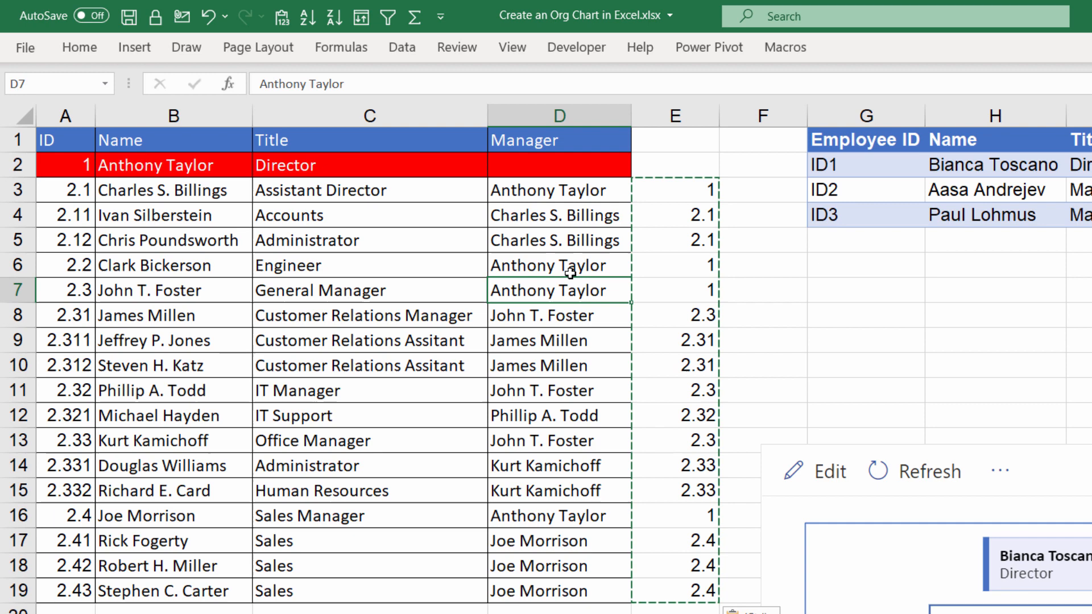
Delete the original Manager column D so the manager IDs directly follow the Title column
click(560, 116)
right_click(561, 114)
click(617, 301)
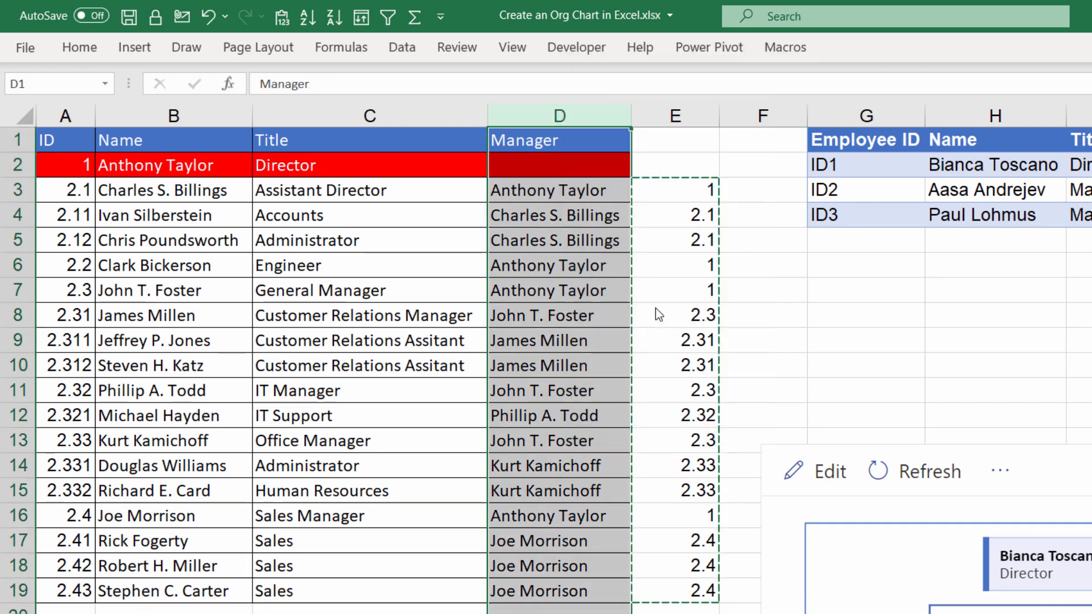
click(530, 157)
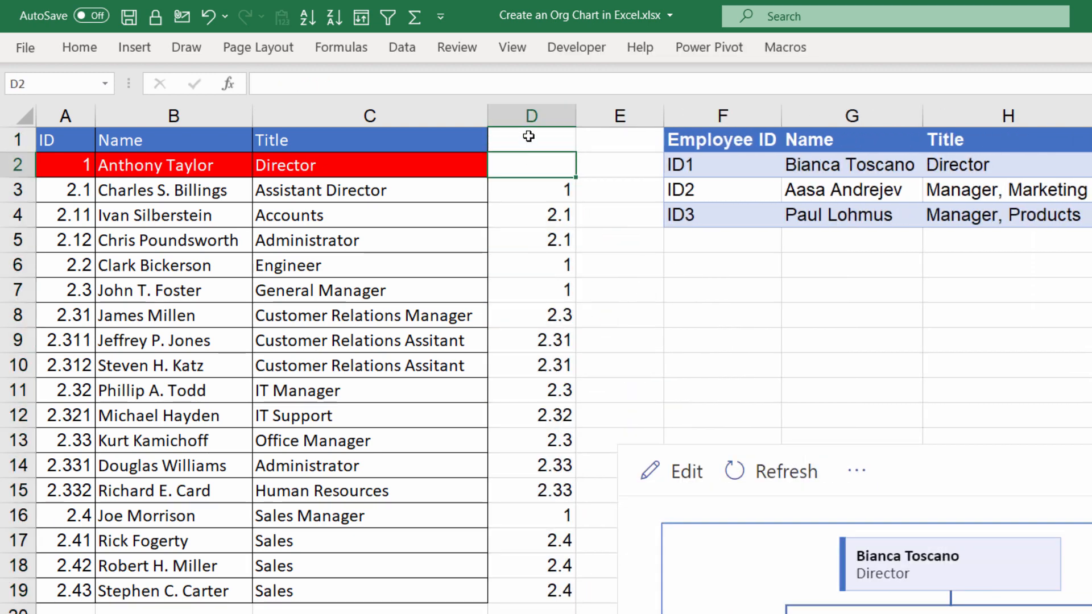
Enter the header Manager ID in cell D1 and widen column D to fit it
click(531, 139)
text(Manager ID)
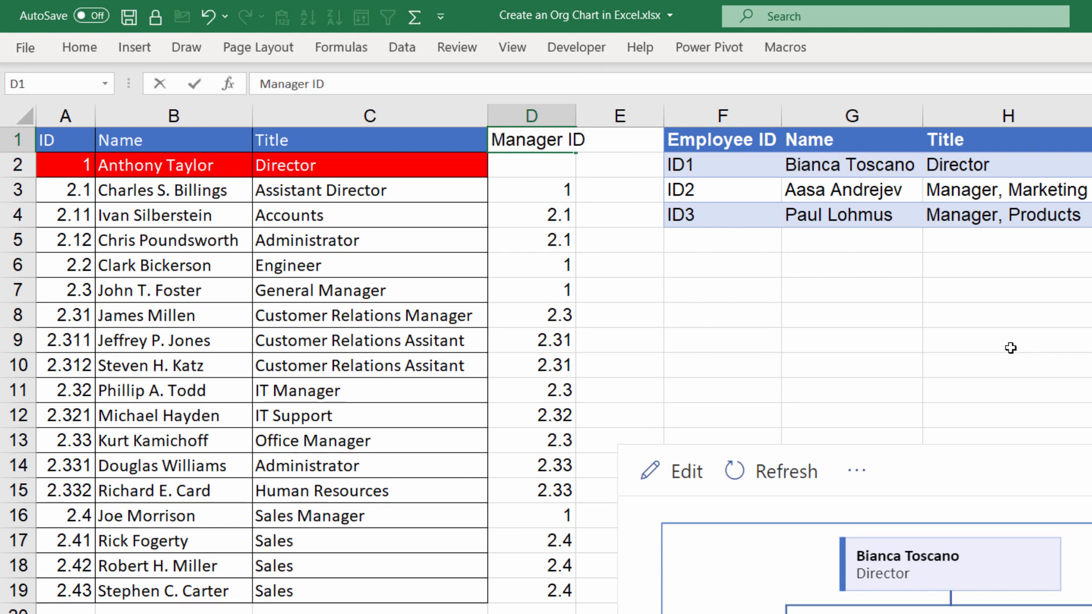
click(640, 292)
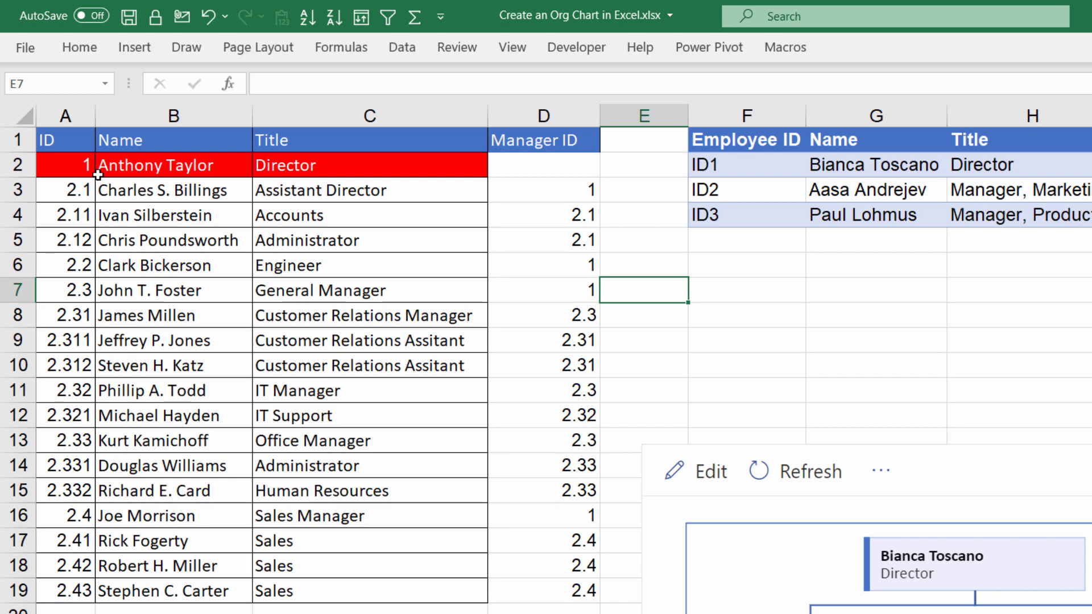
Copy the employee data in A2:D19 over the add-in's starter table, beginning at cell F2
drag(64, 161, 532, 600)
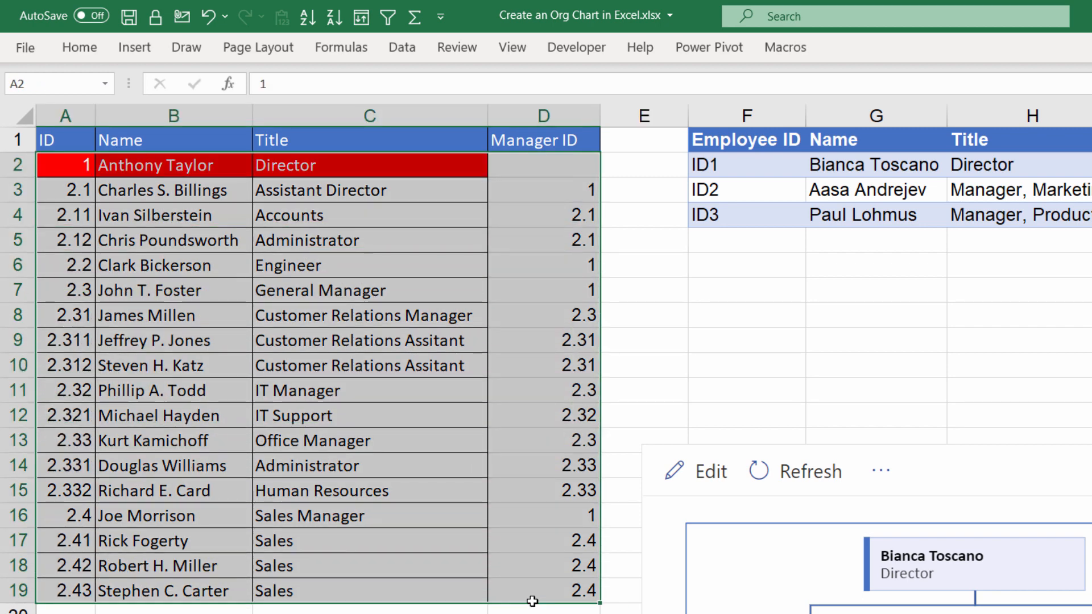
key(ctrl+c)
click(739, 165)
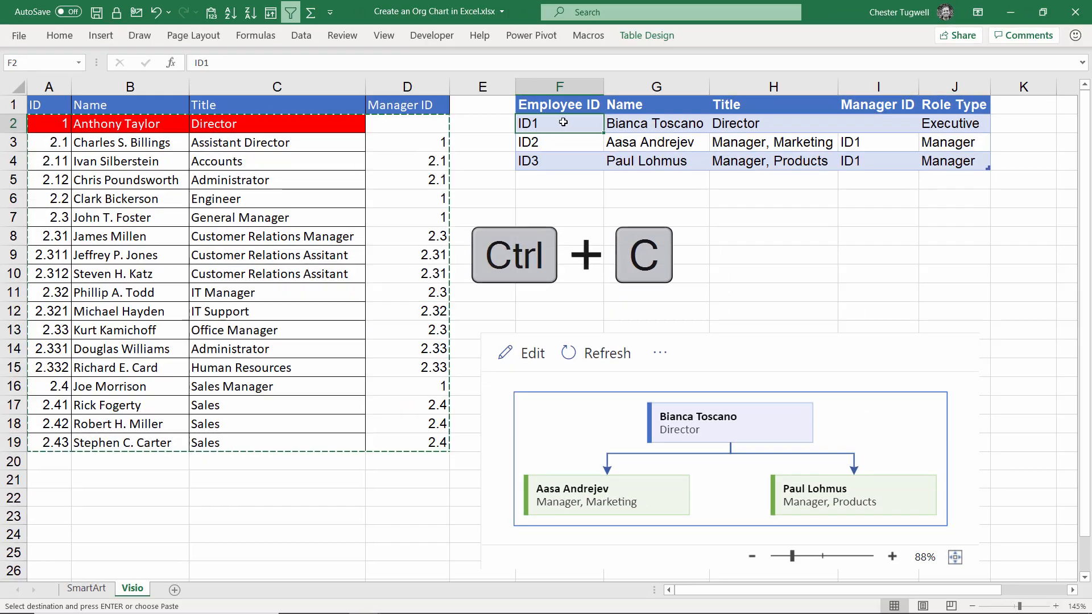
key(Return)
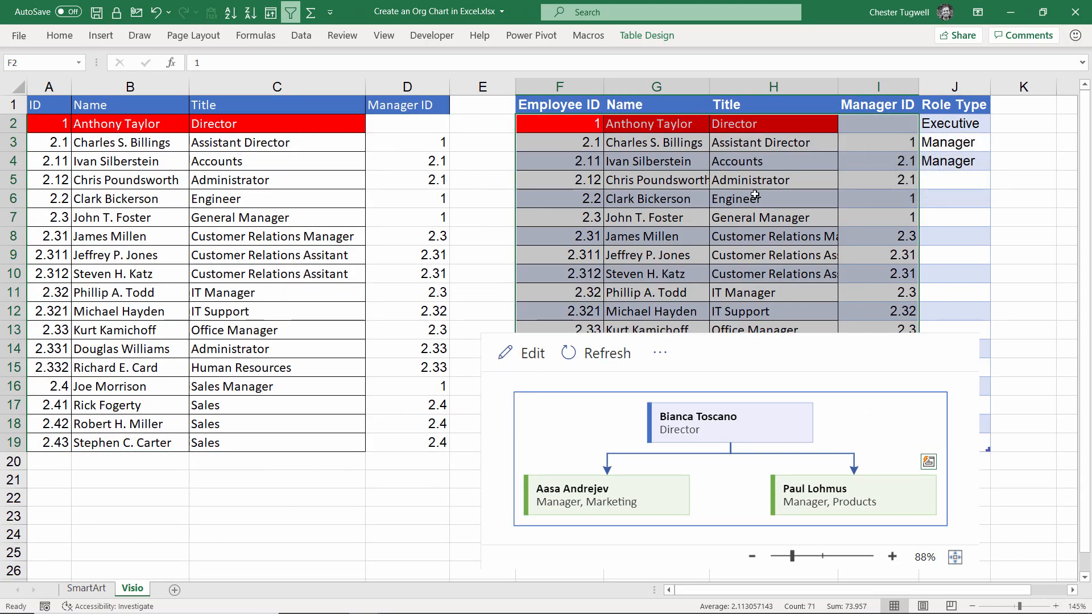
Move the diagram over the original employee table to uncover the add-in's data table, and widen the Role Type column J
click(901, 342)
drag(901, 337, 449, 201)
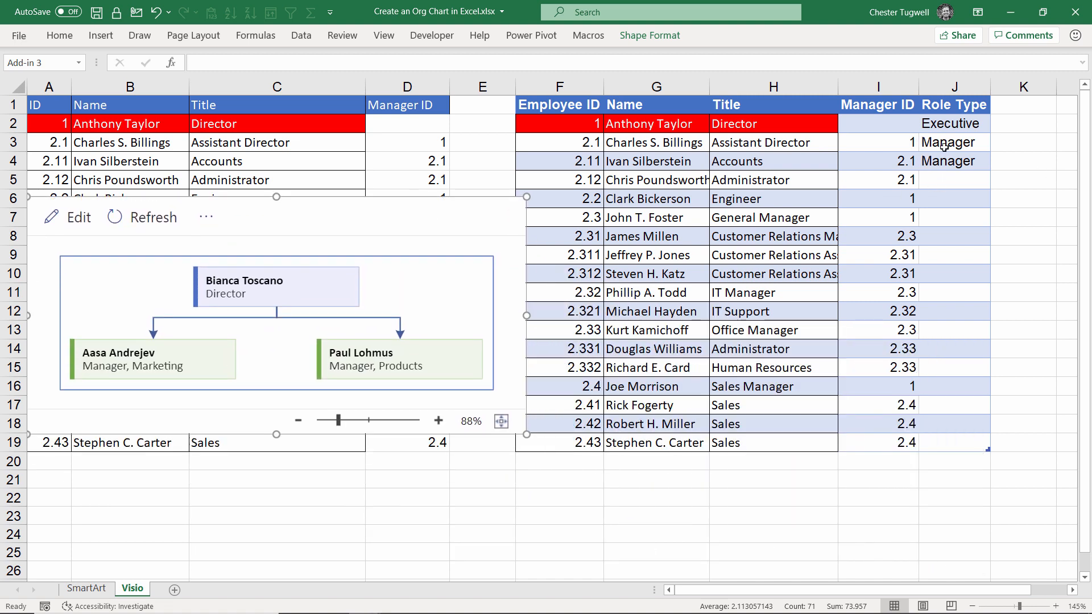
drag(990, 86, 1011, 87)
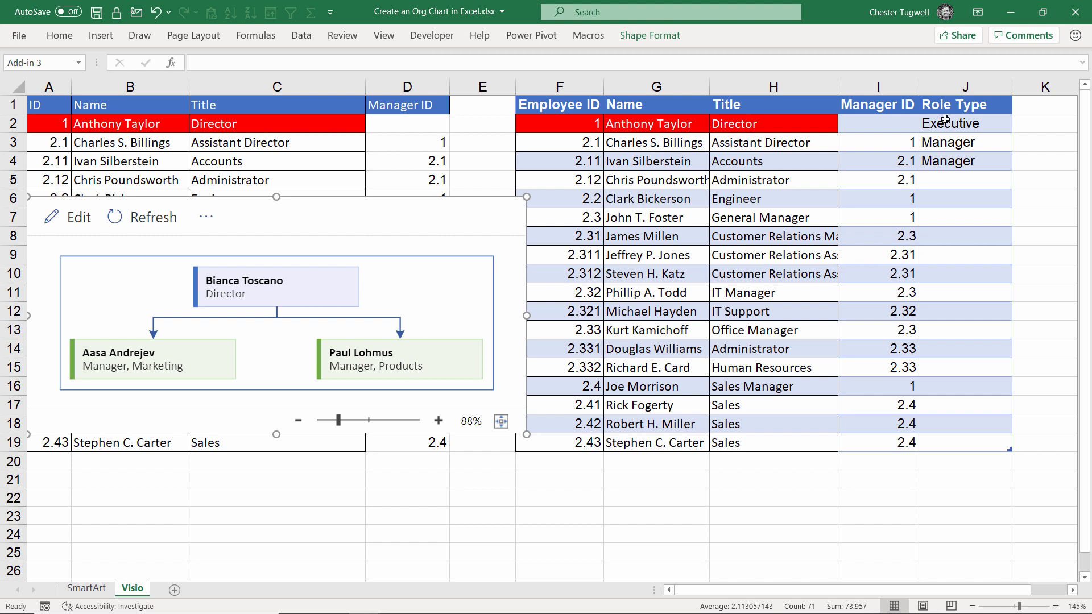
Examine the role options offered for cell J3 in the Role Type column
click(965, 142)
click(1018, 145)
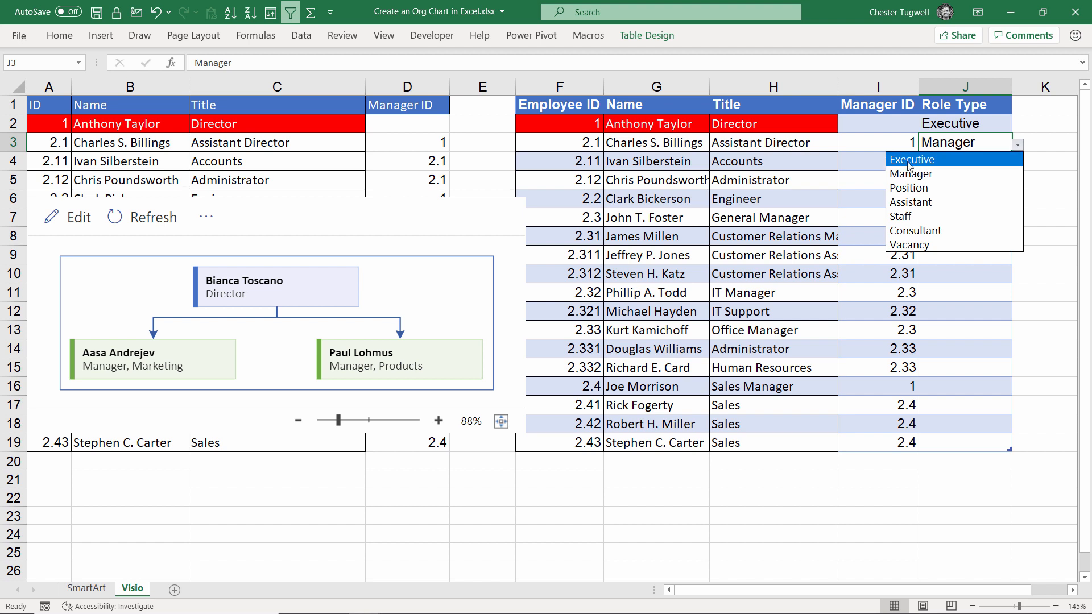
click(1063, 152)
Edit the data validation list for J2:J19, replacing the Executive option with Director
drag(973, 122, 974, 443)
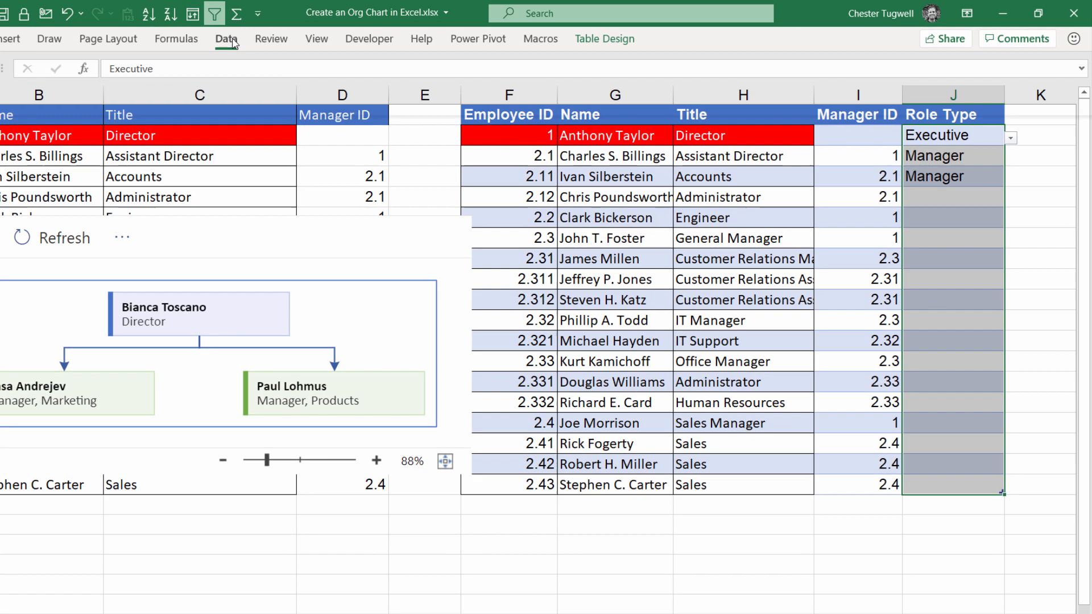
click(301, 36)
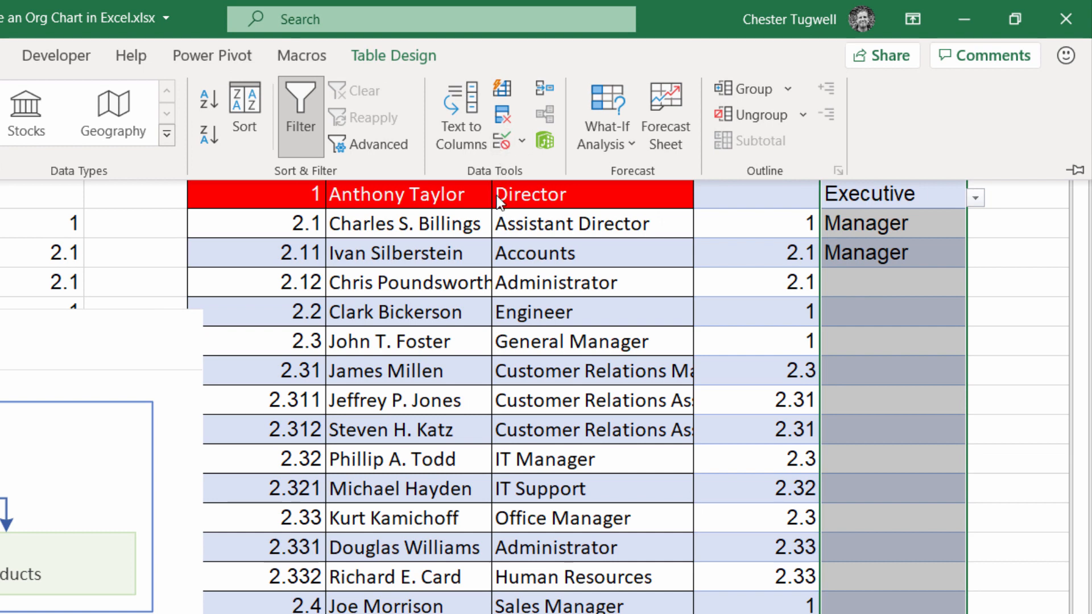
click(502, 149)
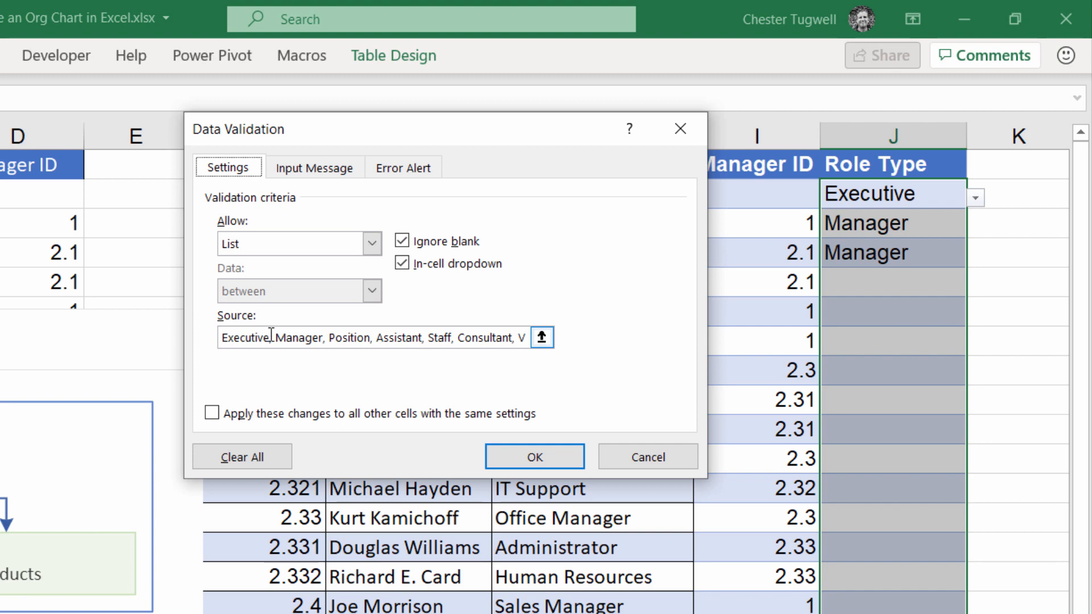
drag(271, 336, 212, 337)
text(D)
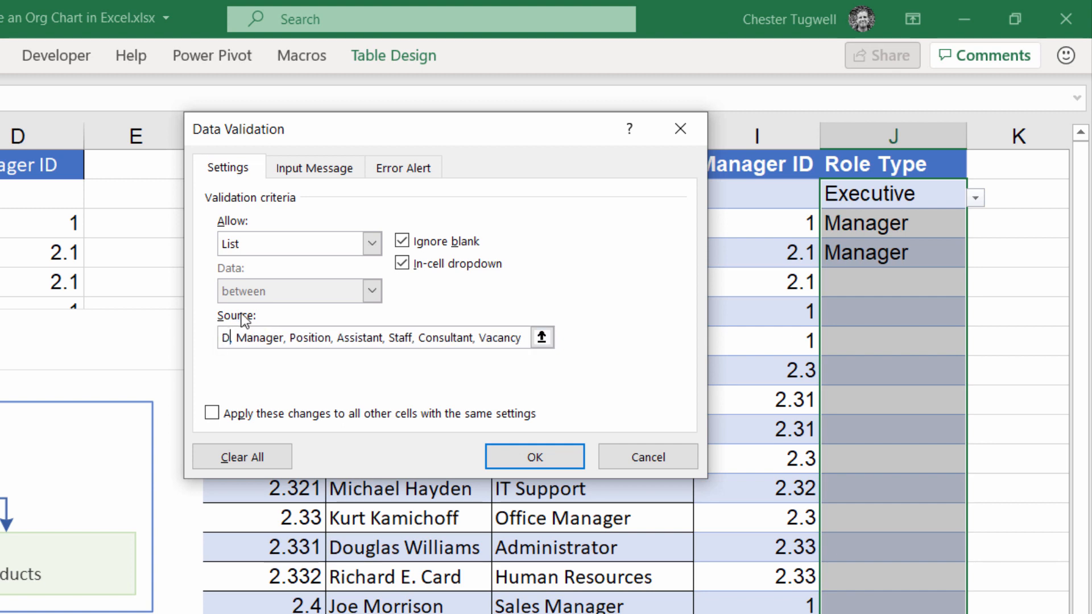
text(irector)
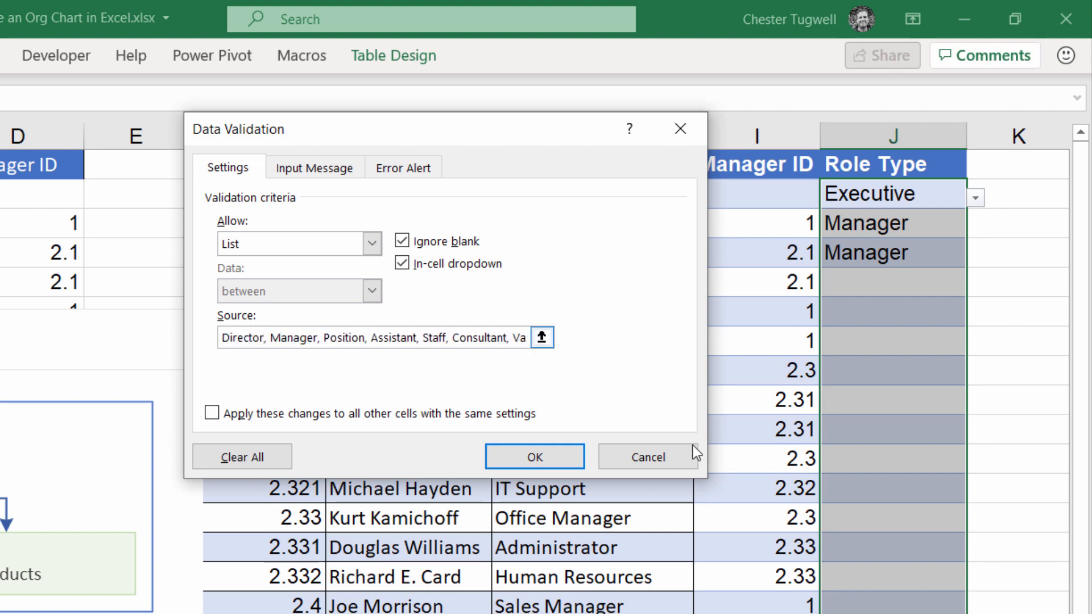
click(568, 455)
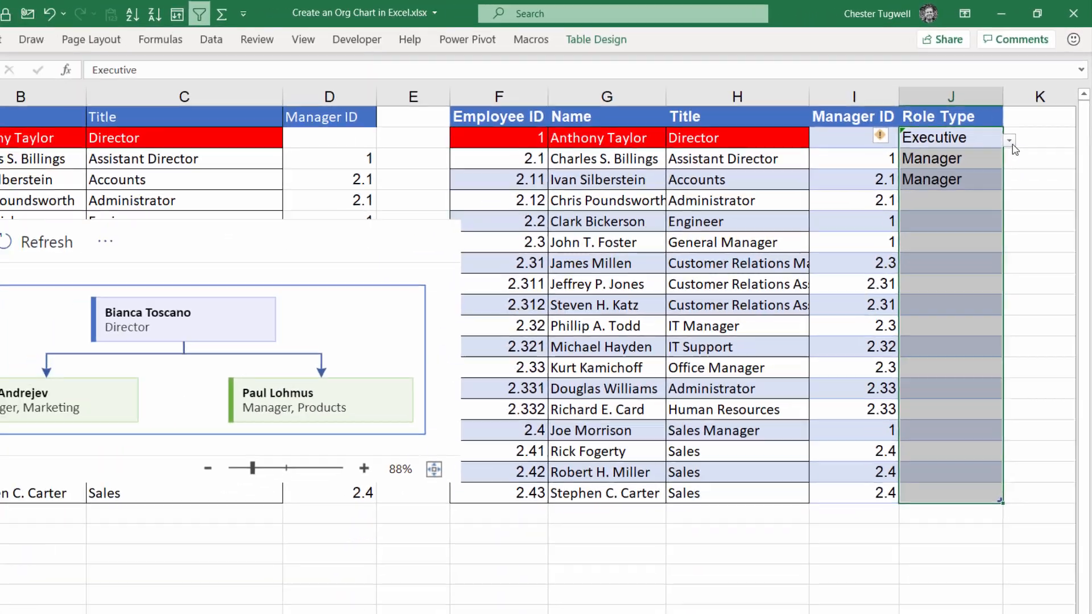
Set the Role Type in cells J2 and J3 to Director
click(1010, 142)
click(913, 163)
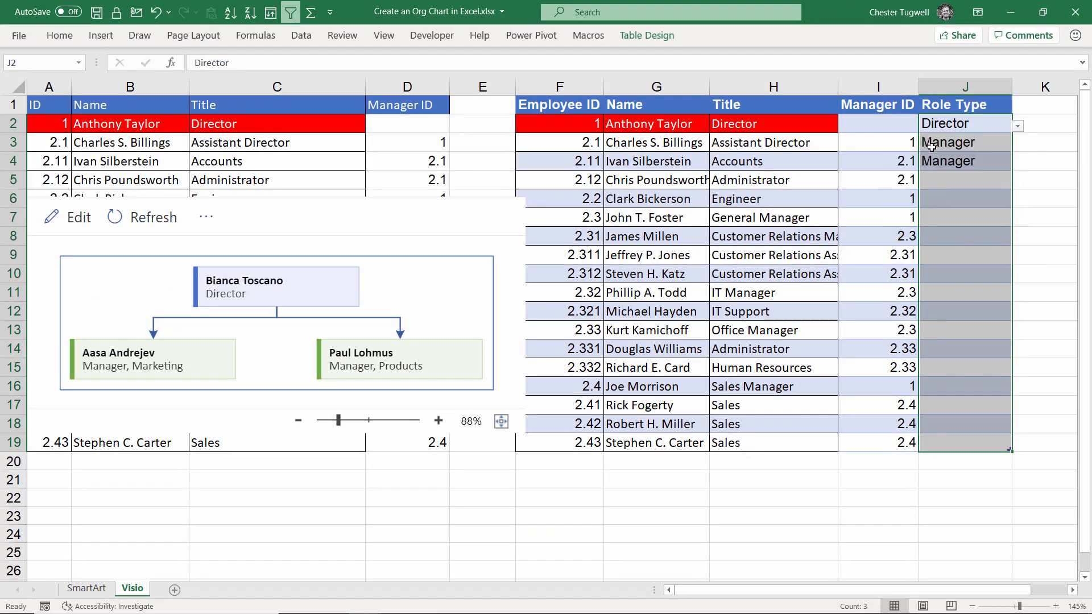
click(973, 143)
click(1017, 144)
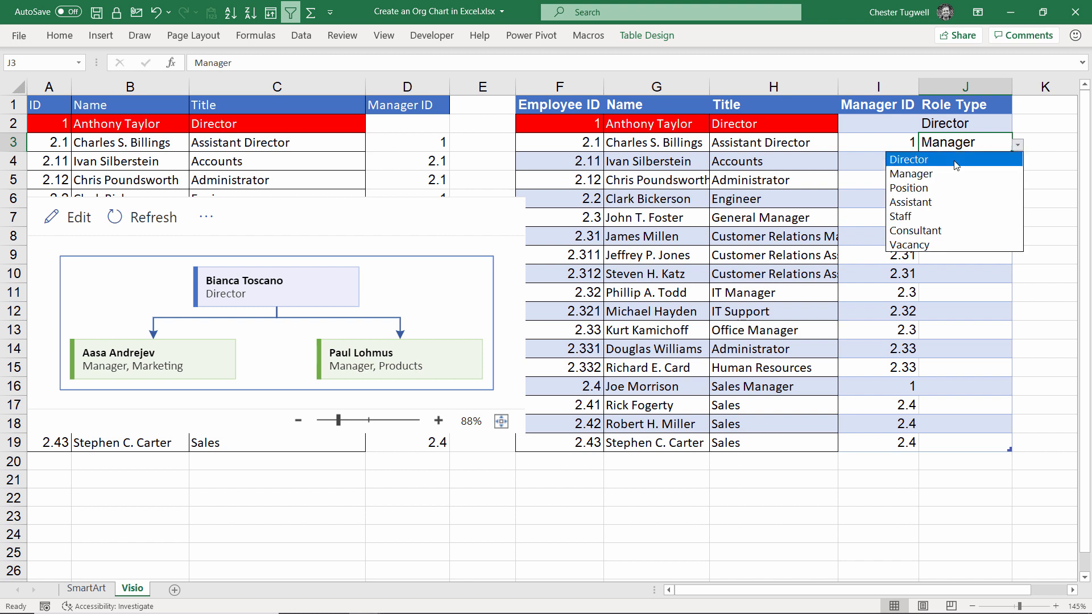
click(956, 159)
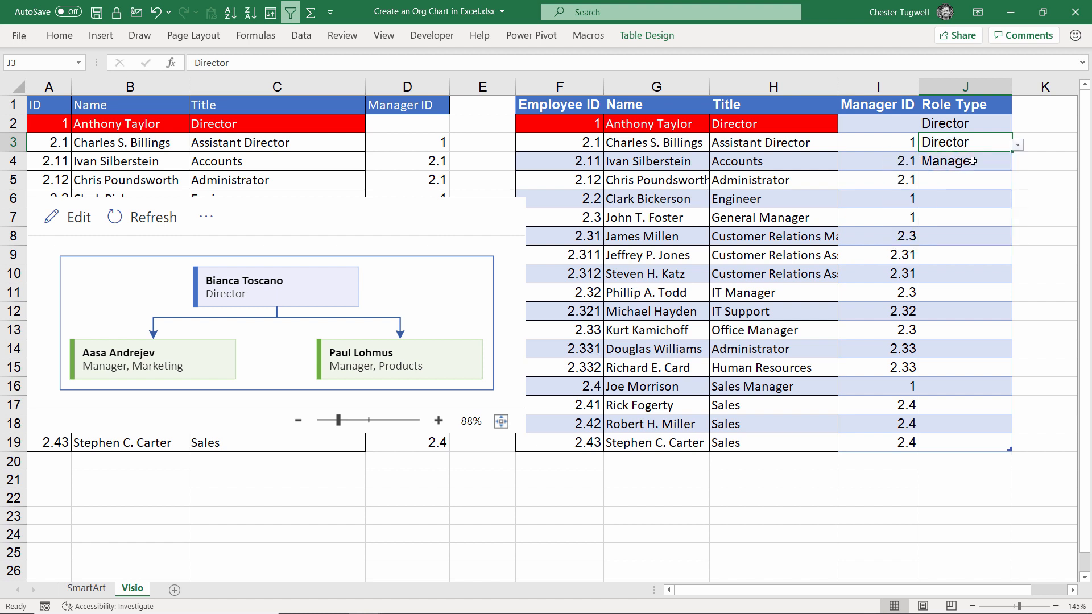
Set the Role Type in cells J4 and J5 to Position for the Accounts and Administrator rows
click(973, 161)
click(1017, 163)
click(974, 207)
click(965, 179)
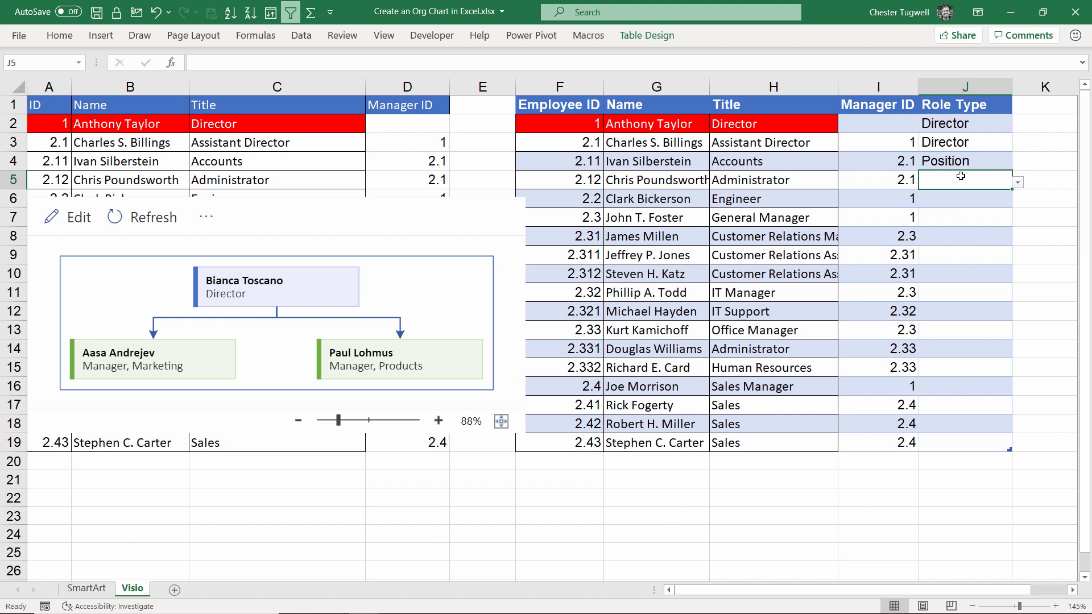
click(1019, 183)
click(958, 227)
Set the Role Type to Director in cell J6 and to Manager in cells J7 and J8
click(967, 199)
click(1018, 202)
click(961, 215)
click(970, 217)
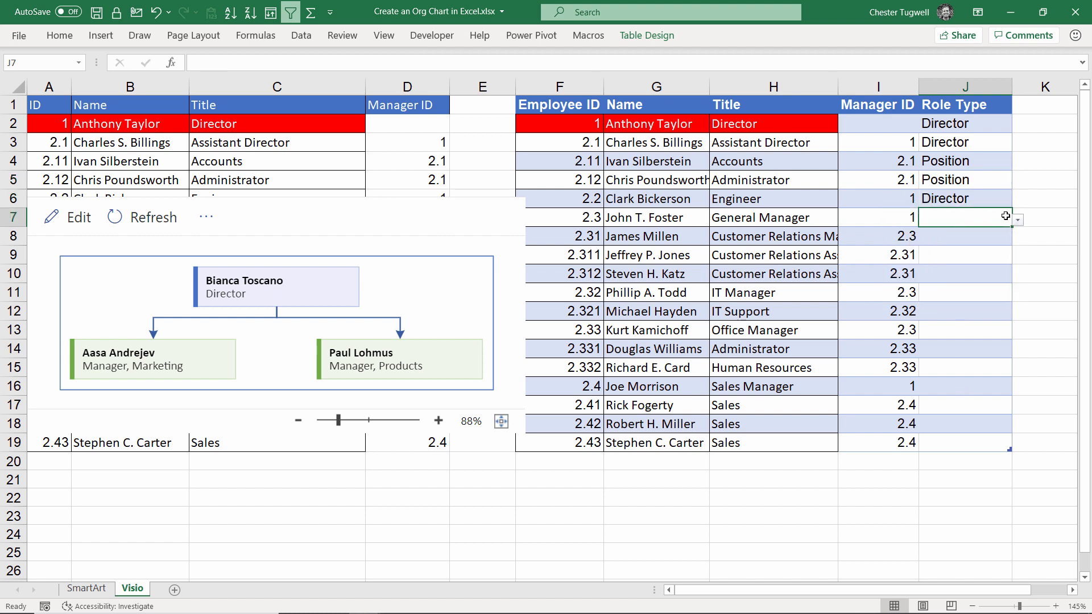
click(1018, 219)
click(962, 246)
click(962, 236)
click(1018, 239)
click(962, 265)
Set the Role Type in cells J9 and J10 to Assistant for both customer relations assistants
click(961, 254)
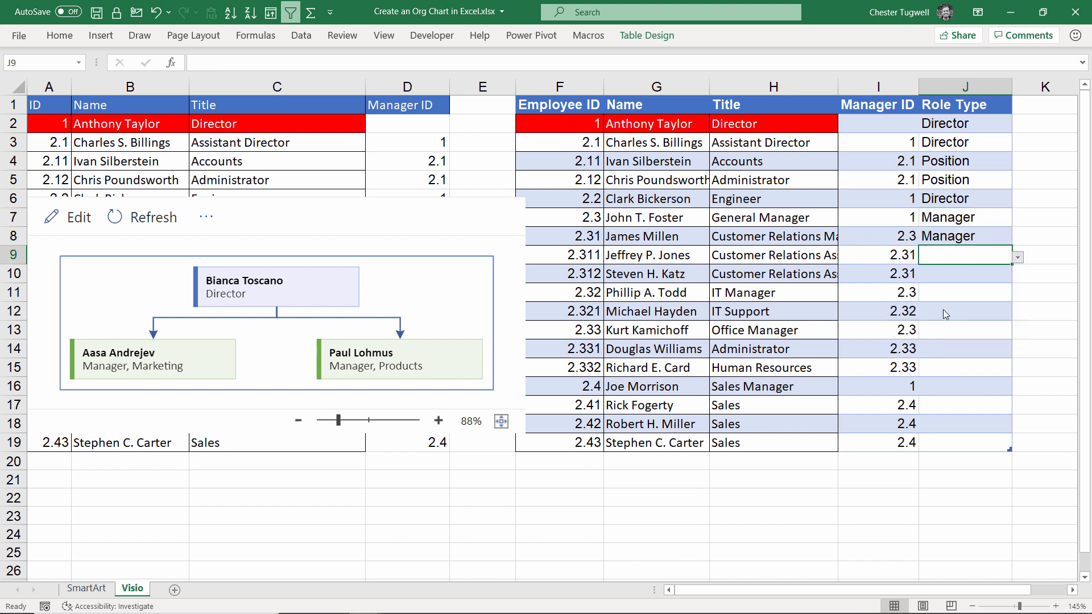
click(944, 311)
click(1018, 276)
click(958, 332)
Set the Role Type in cell J11 to Manager and in cell J12 to Position
click(1018, 296)
click(958, 323)
click(1018, 314)
click(946, 357)
Set the Role Type to Manager in cell J13 and to Position in cells J14 and J15
click(991, 331)
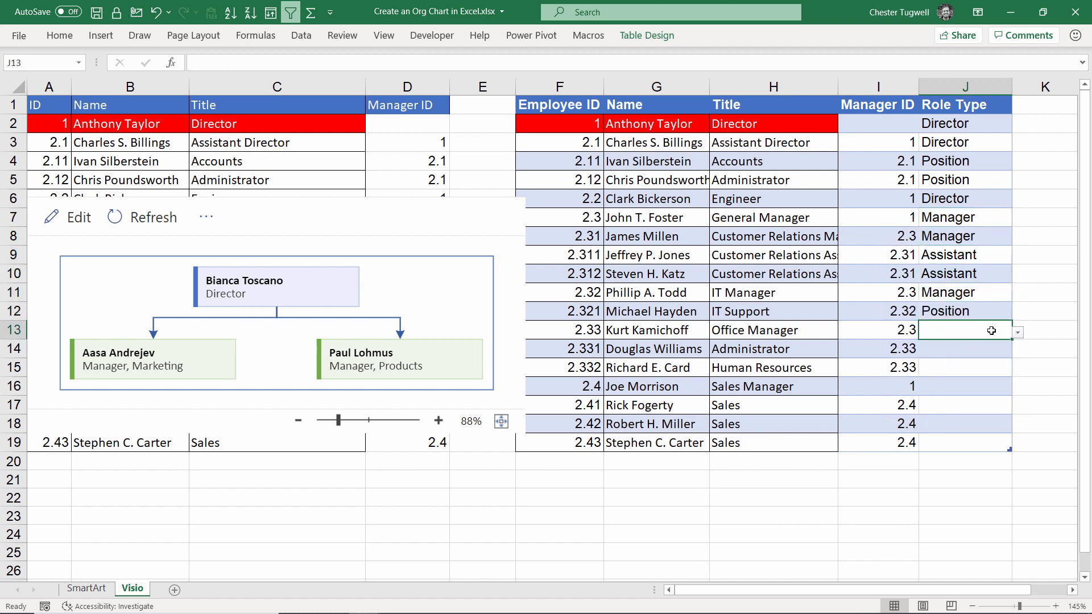
click(1018, 332)
click(958, 359)
click(961, 349)
click(1018, 351)
click(956, 393)
click(967, 367)
click(1019, 370)
click(936, 416)
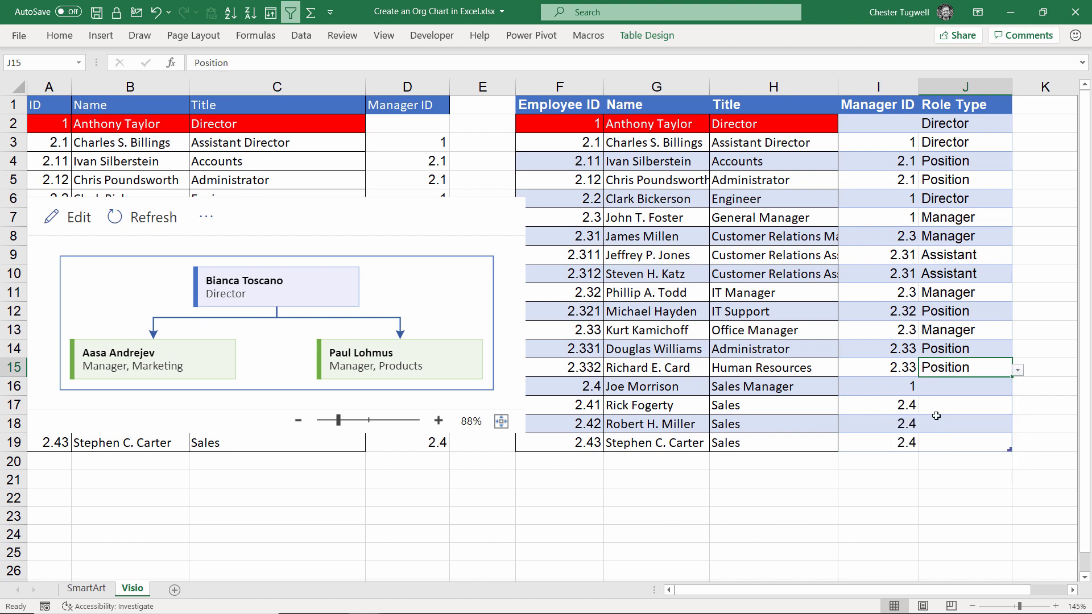
Set the Role Type to Manager in cell J16 and to Position in cells J17 through J19 for the sales staff
click(962, 386)
click(1018, 388)
click(944, 417)
click(967, 405)
click(1018, 407)
click(947, 450)
click(961, 424)
click(1018, 426)
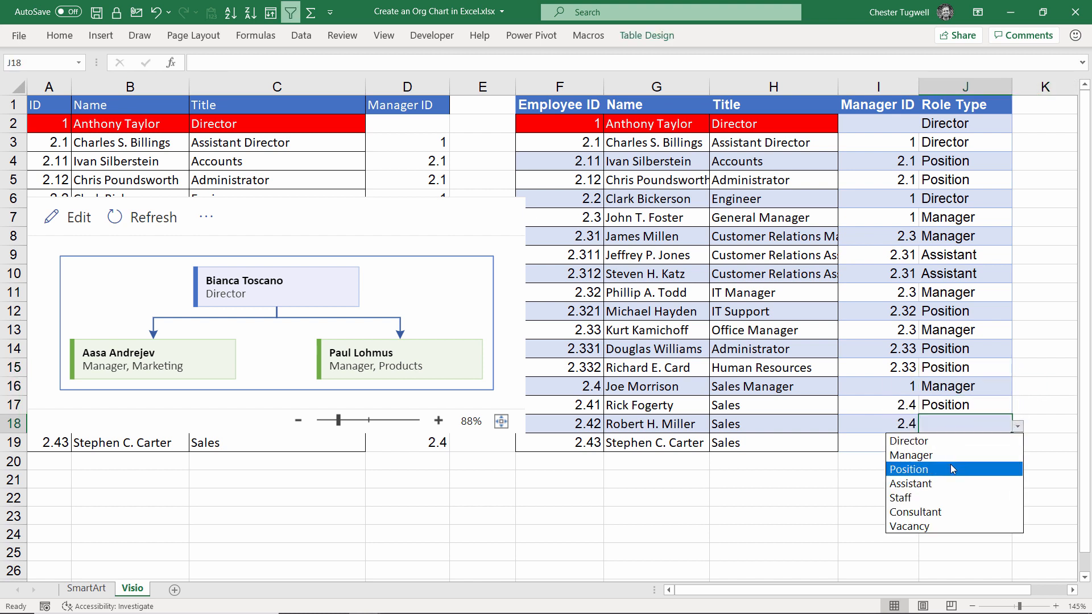
click(952, 469)
click(961, 442)
click(1019, 445)
click(949, 488)
Move the Visio org chart up over columns C to H and refresh it with the completed table data
click(391, 203)
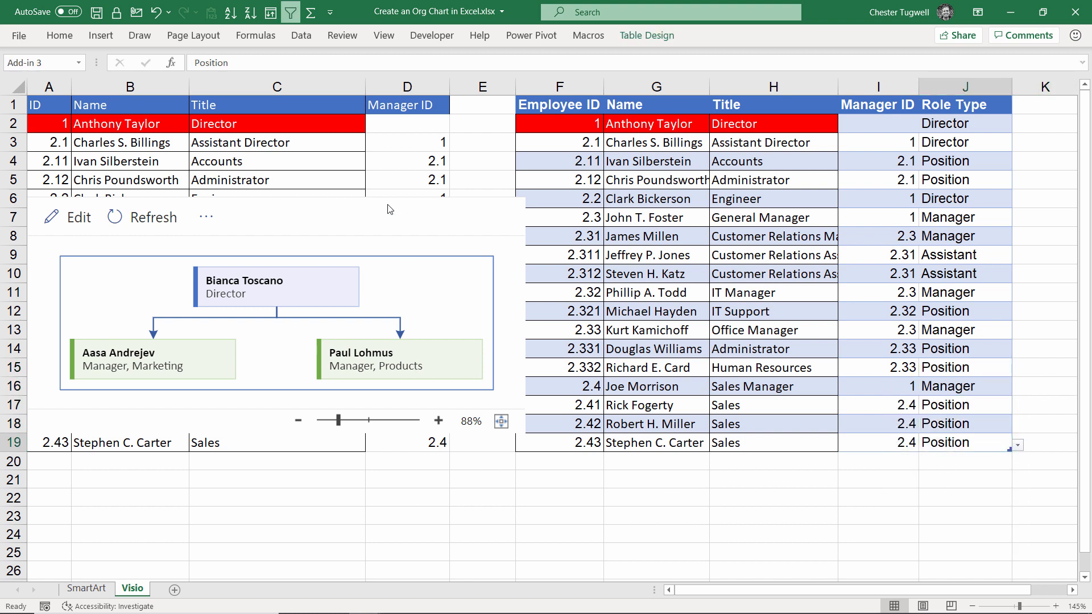
drag(392, 198, 691, 116)
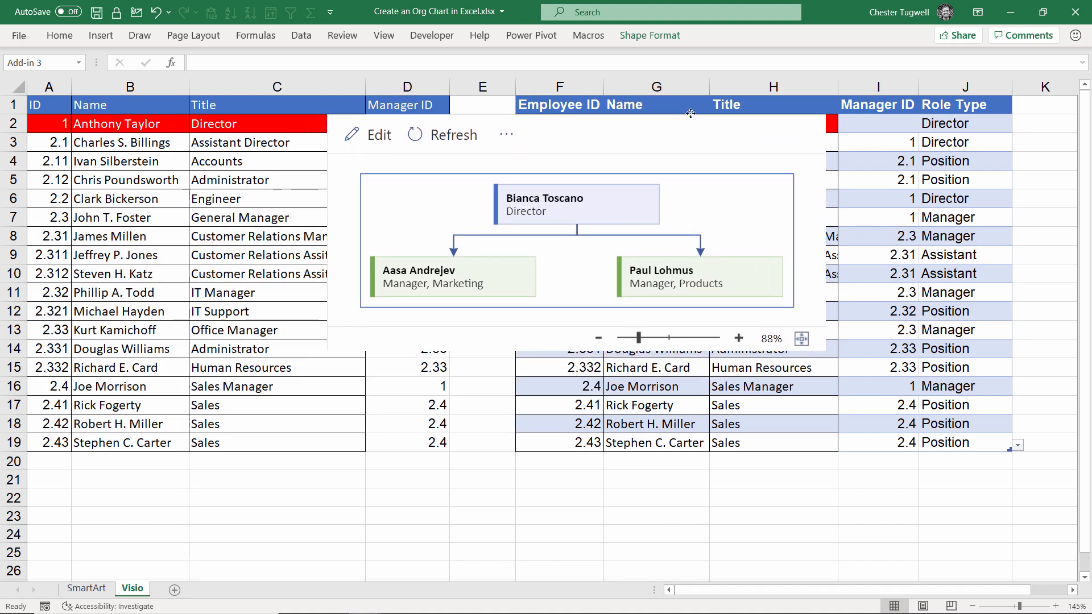
click(448, 139)
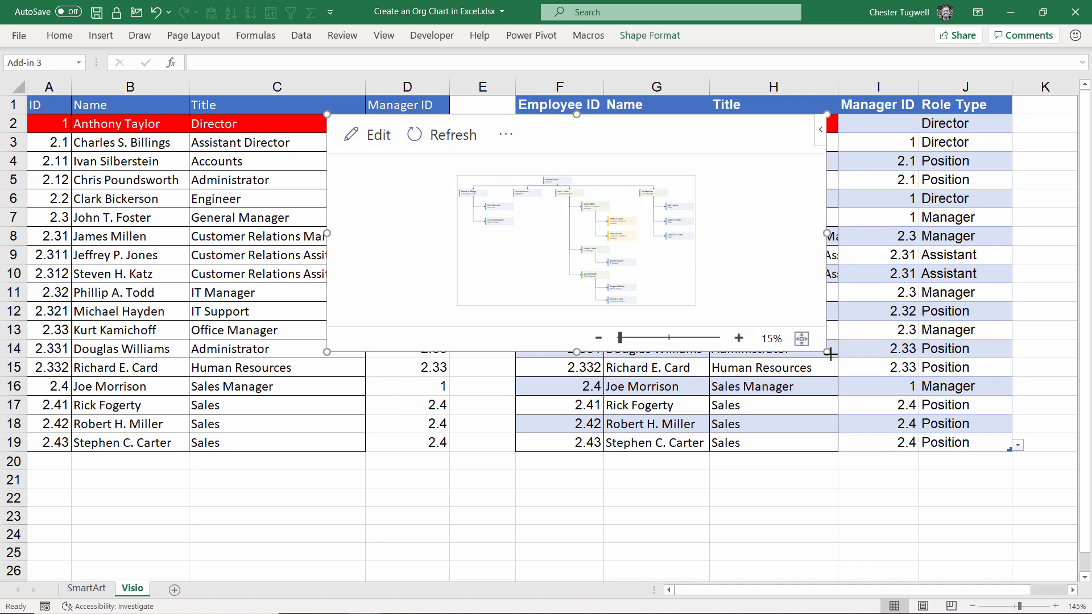
Enlarge the org chart frame by its corners so that it covers most of the visible worksheet
drag(828, 353, 1001, 546)
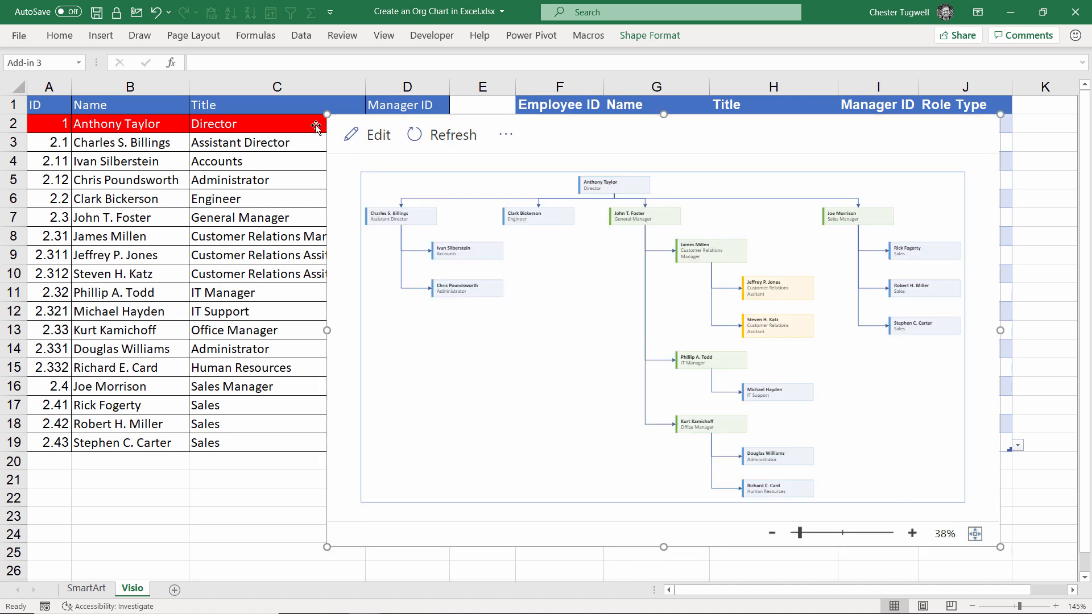
drag(327, 114, 151, 100)
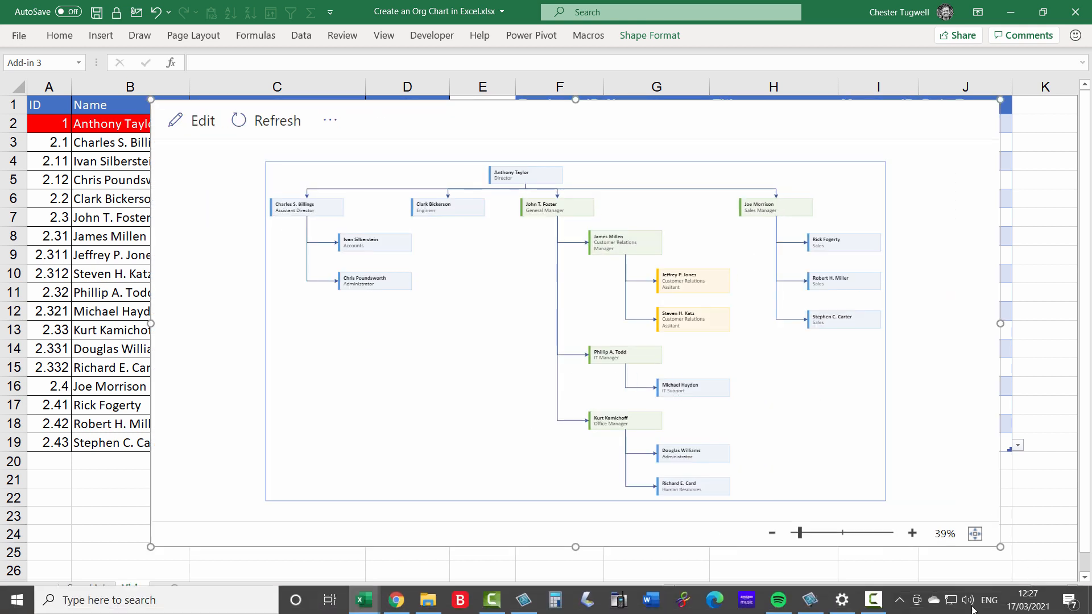
click(973, 605)
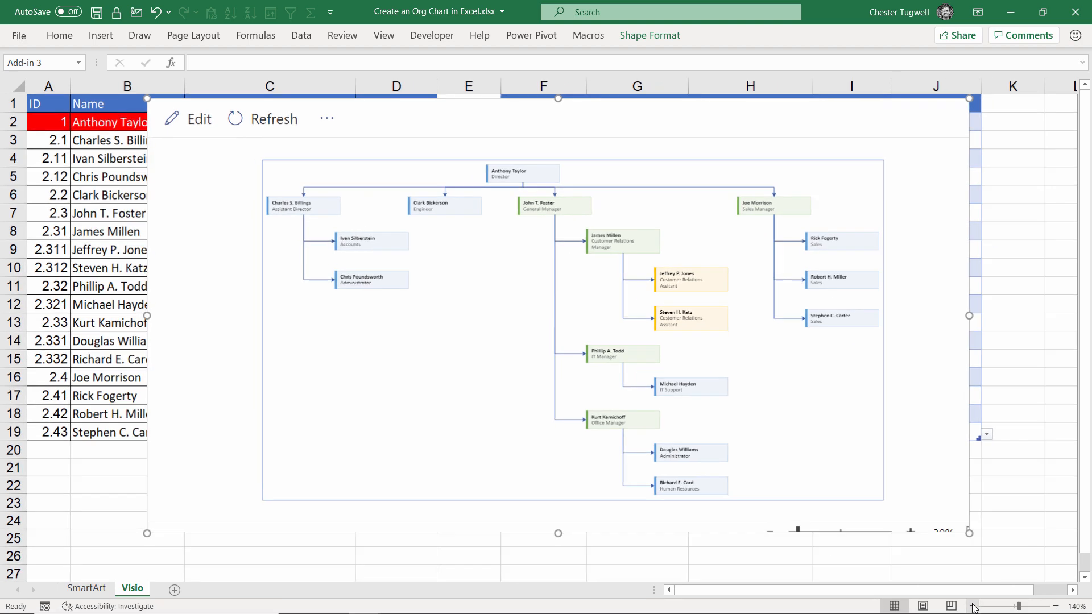
click(972, 606)
click(973, 606)
click(973, 606)
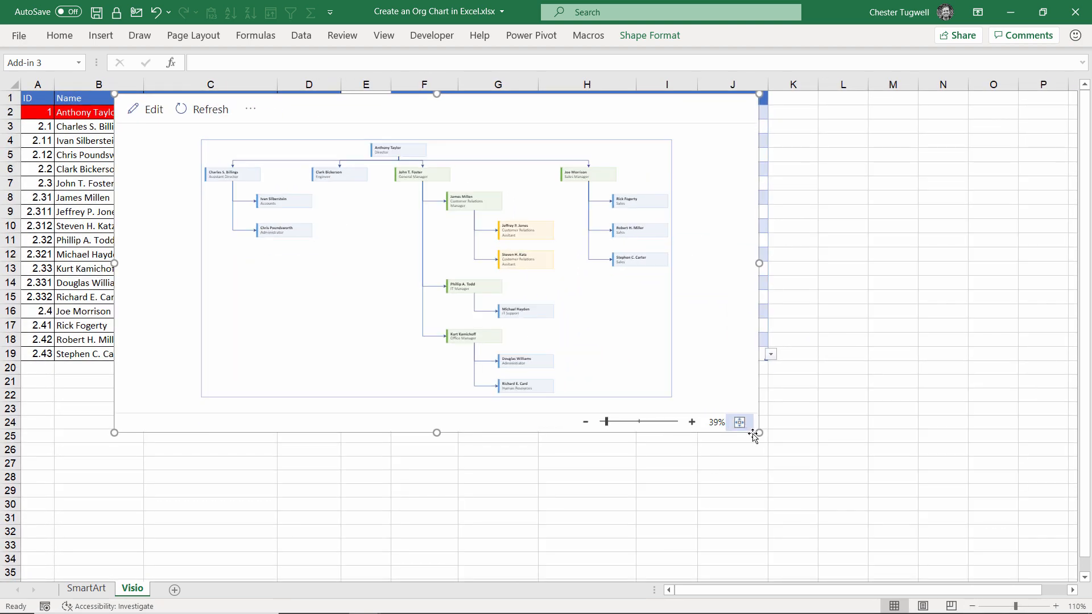
drag(760, 433, 947, 563)
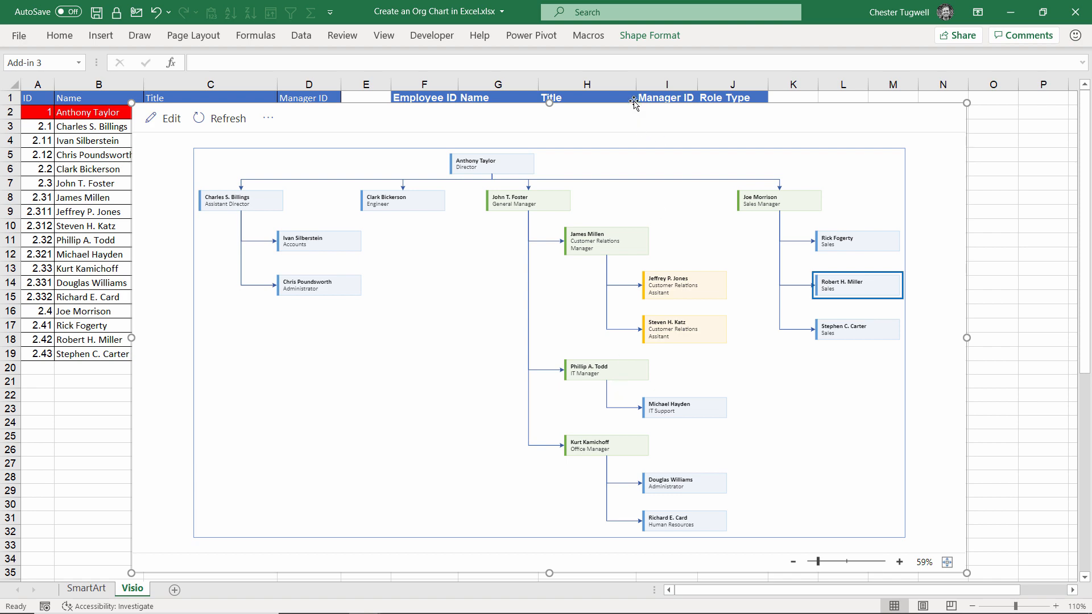
Move the org chart below the tables and start row 20 with Employee ID 2.5 and the new employee's full name
drag(632, 104, 599, 391)
click(439, 369)
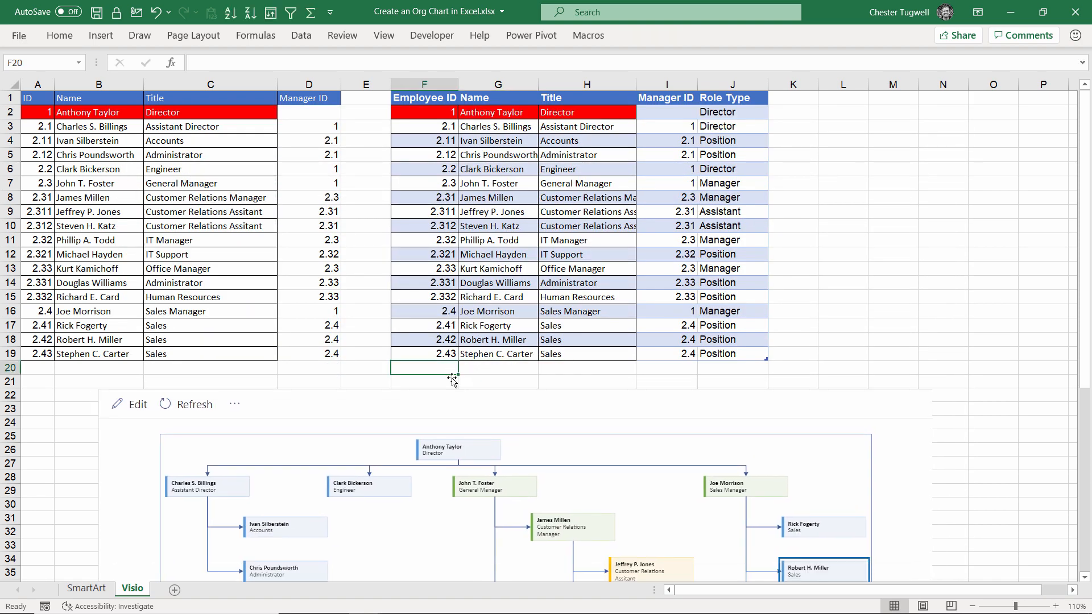
text(2.5)
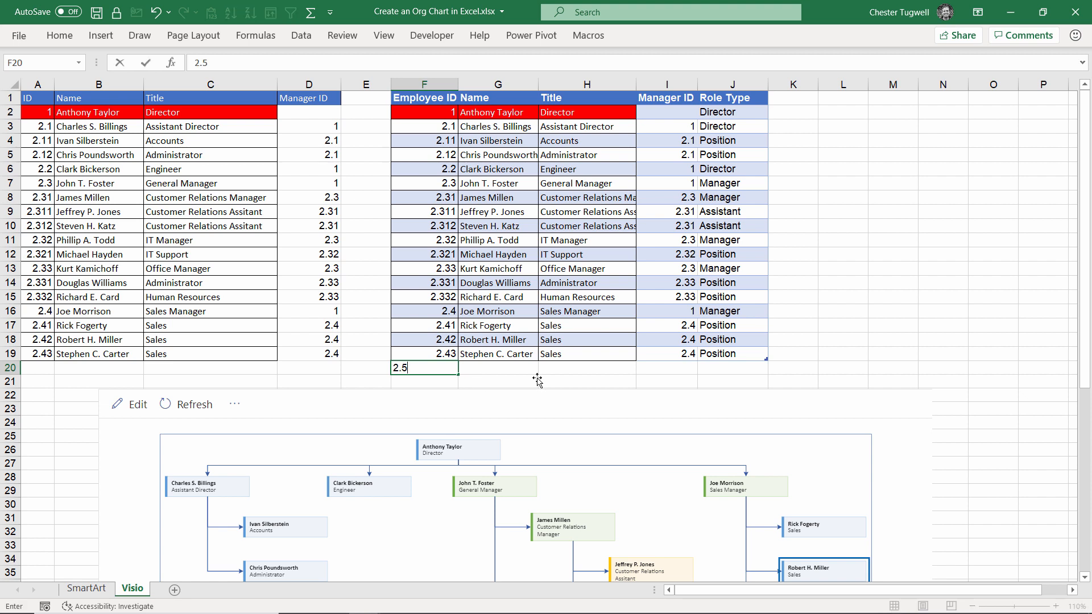
key(Tab)
text(Che)
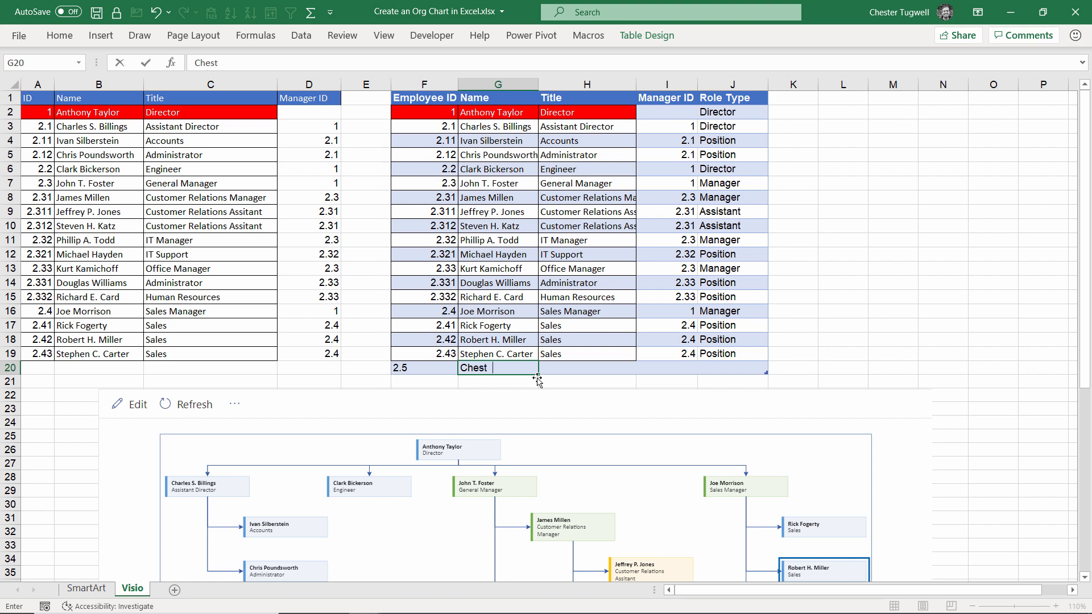
text(ster Tugwell)
key(Tab)
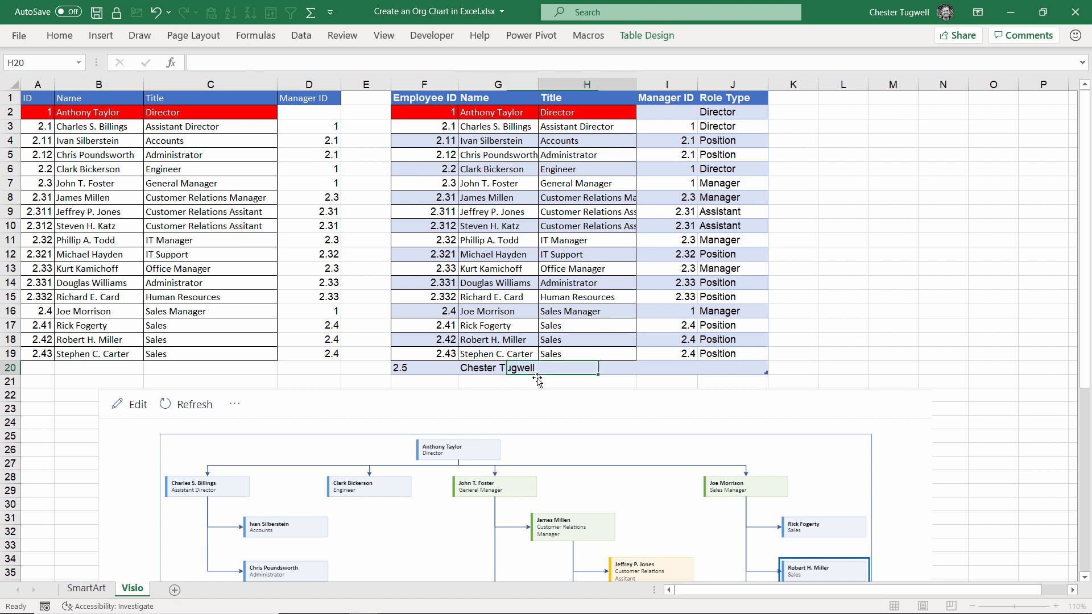
Complete the new employee's row 20 with the title Director of Vids, Manager ID 1 and Role Type Director
text(Director)
text(tor)
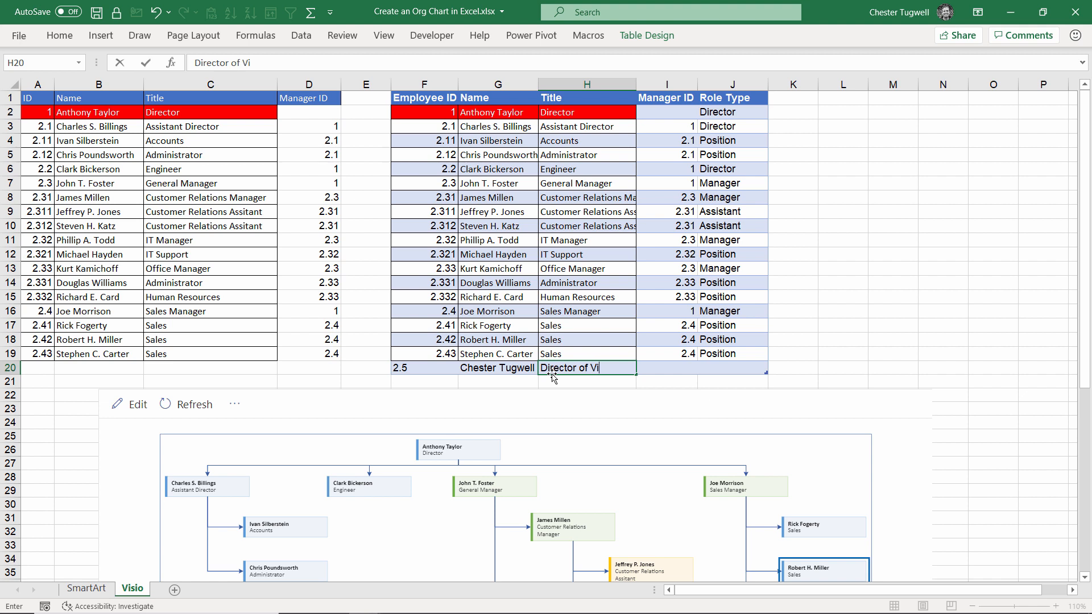
key(Tab)
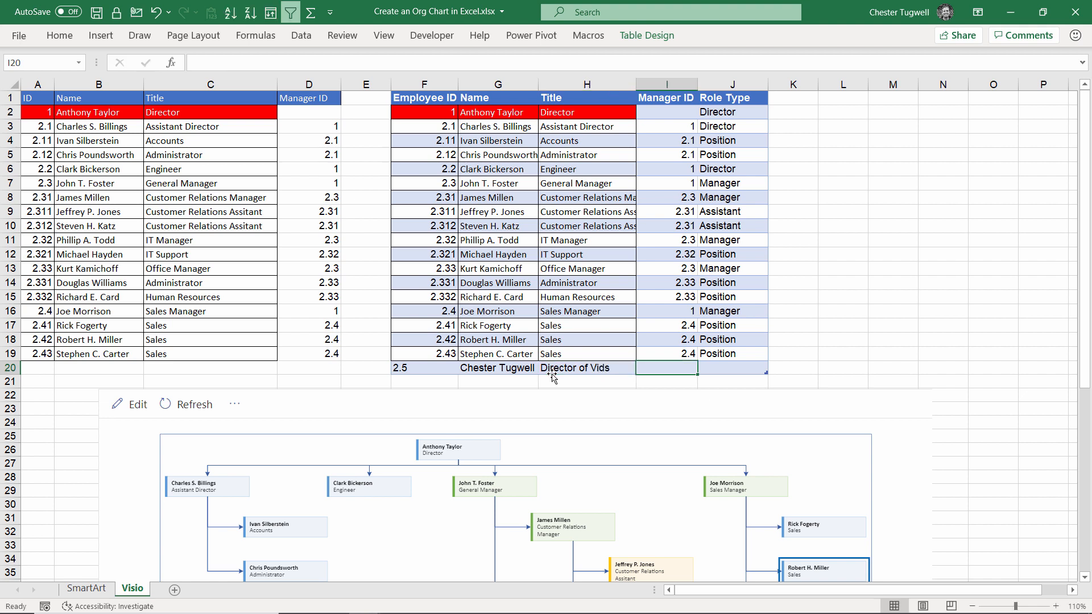
text(1)
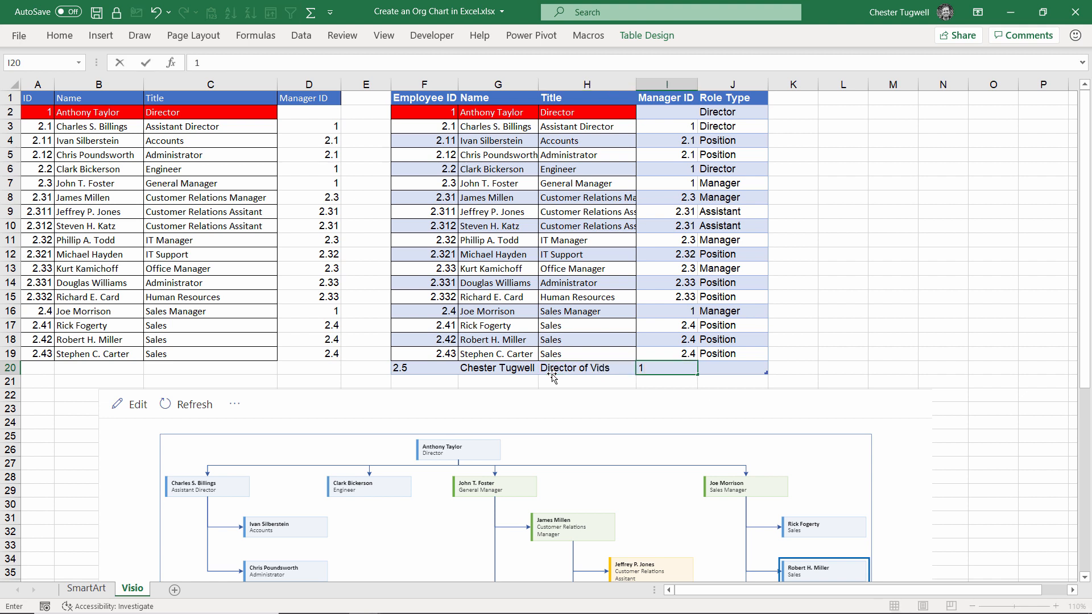
key(Tab)
click(776, 369)
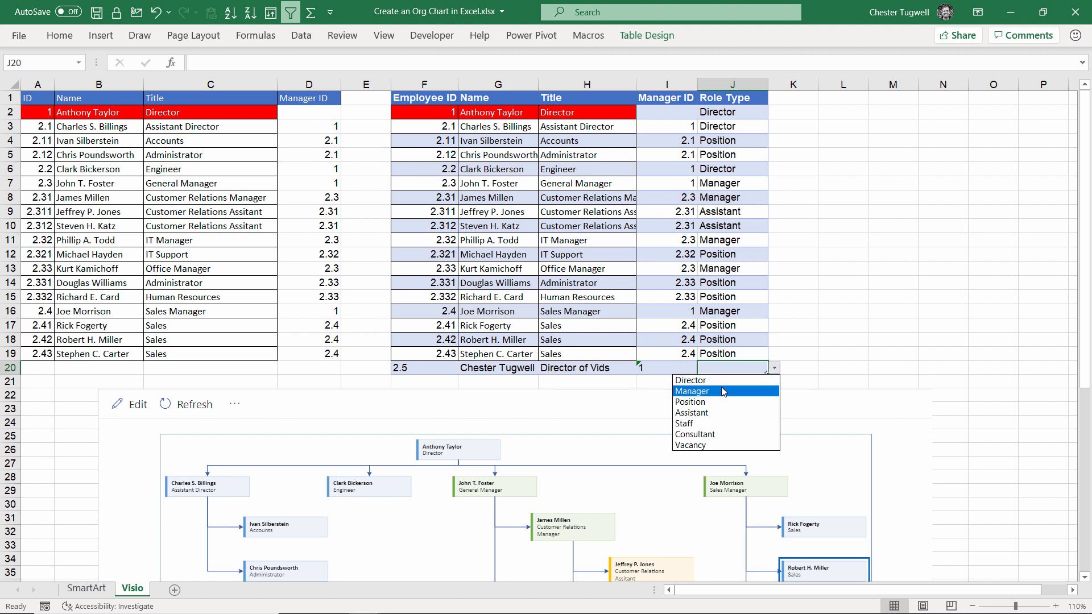
click(722, 381)
Move the org chart back up over the tables and refresh it to include the new employee
drag(675, 390, 676, 125)
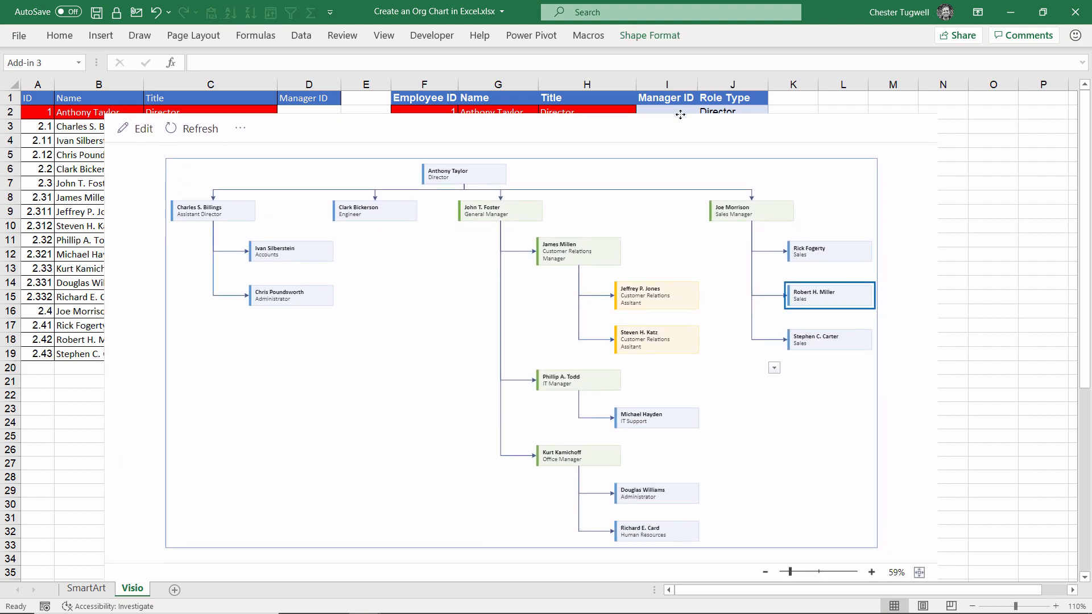
click(212, 129)
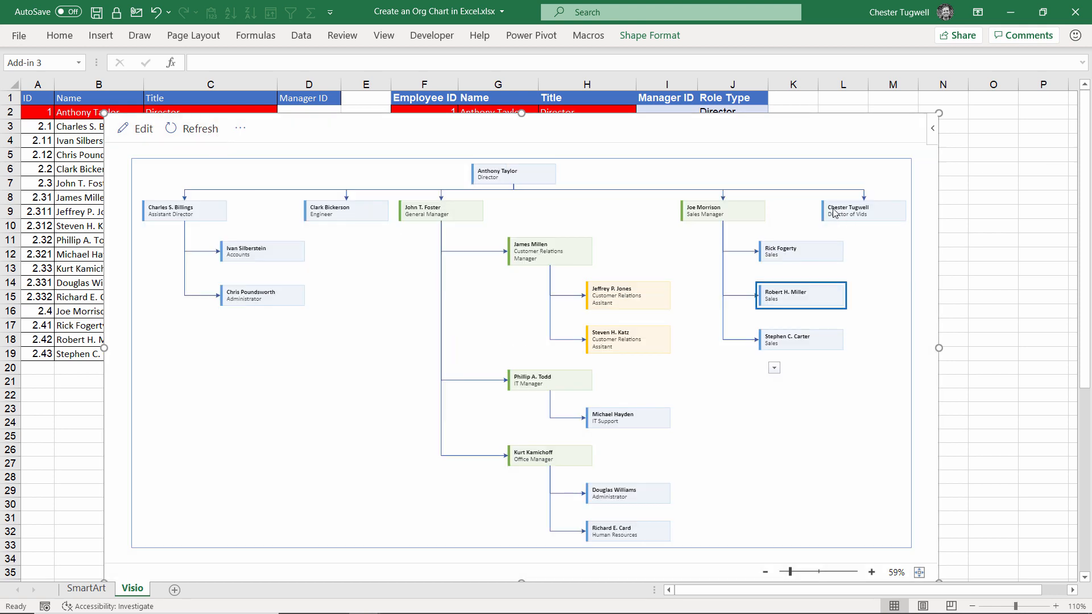